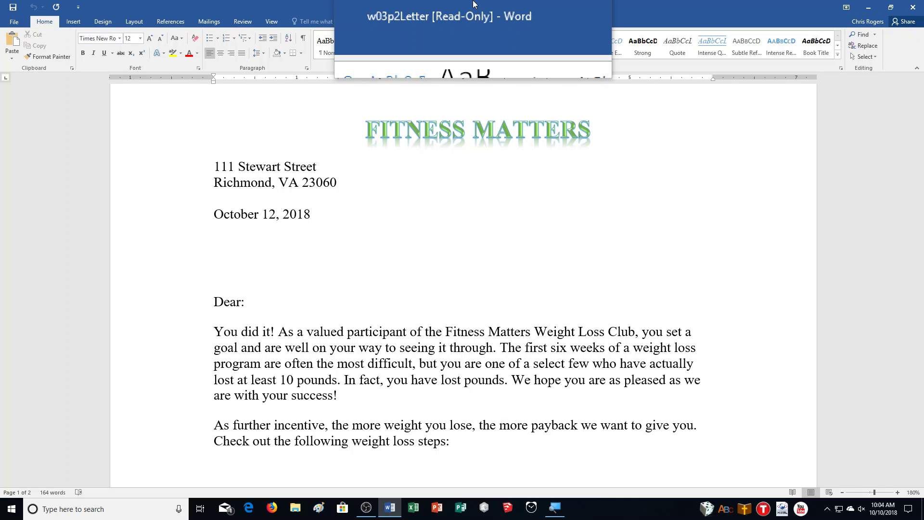
Step: Begin saving an editable copy into the CA Demonstration folder, then cancel the dialog
drag(475, 4, 448, 4)
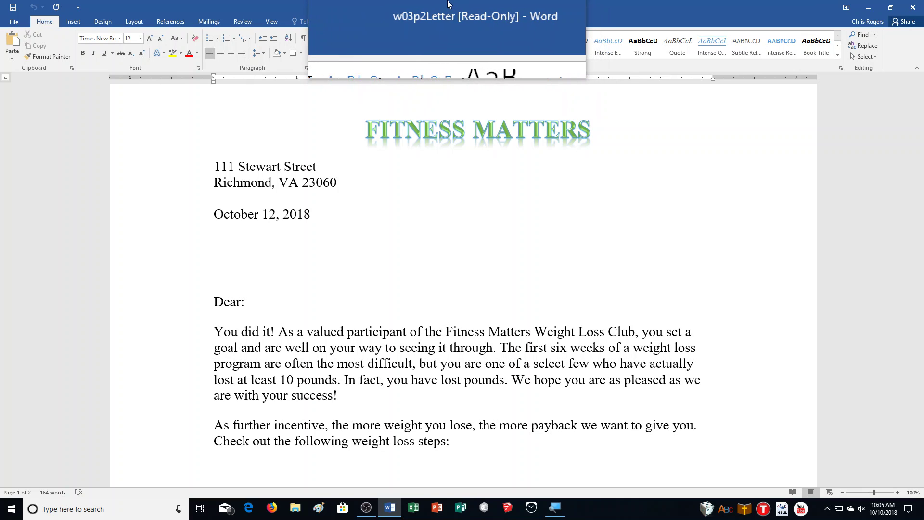
click(5, 23)
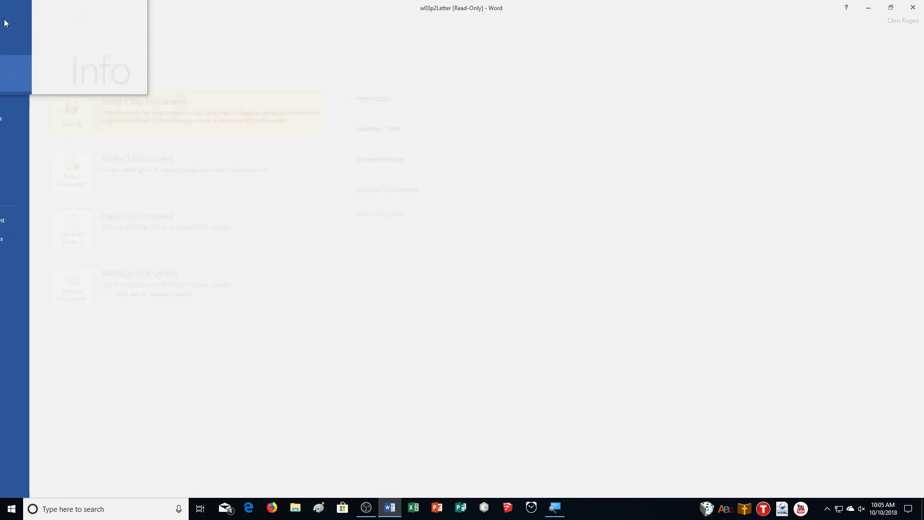
click(22, 118)
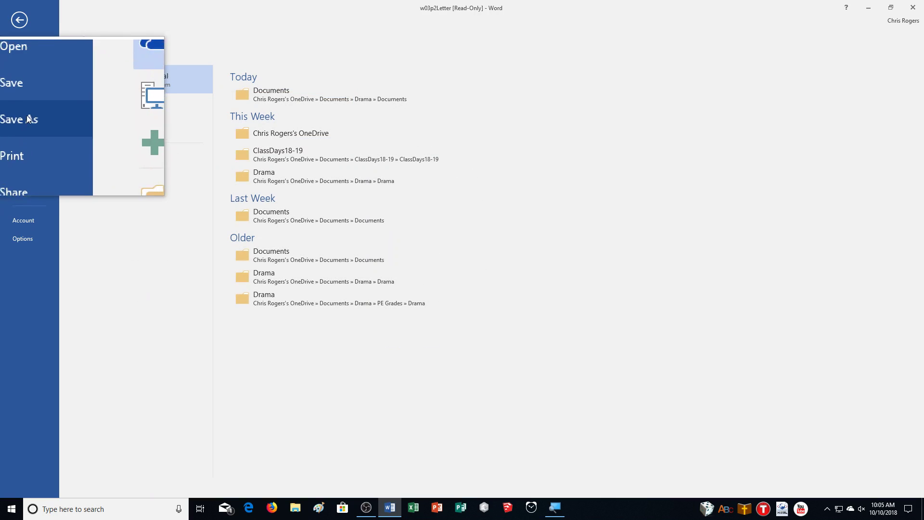
click(20, 20)
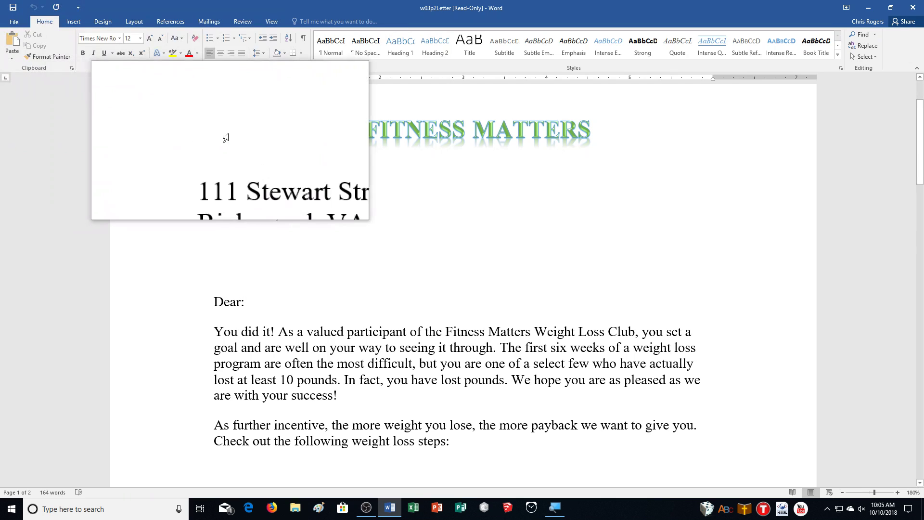
click(14, 21)
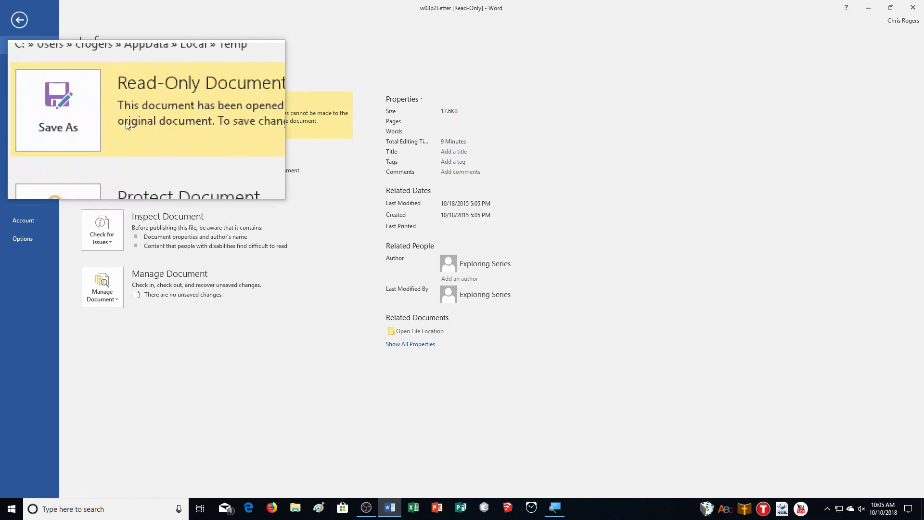
click(102, 117)
click(111, 182)
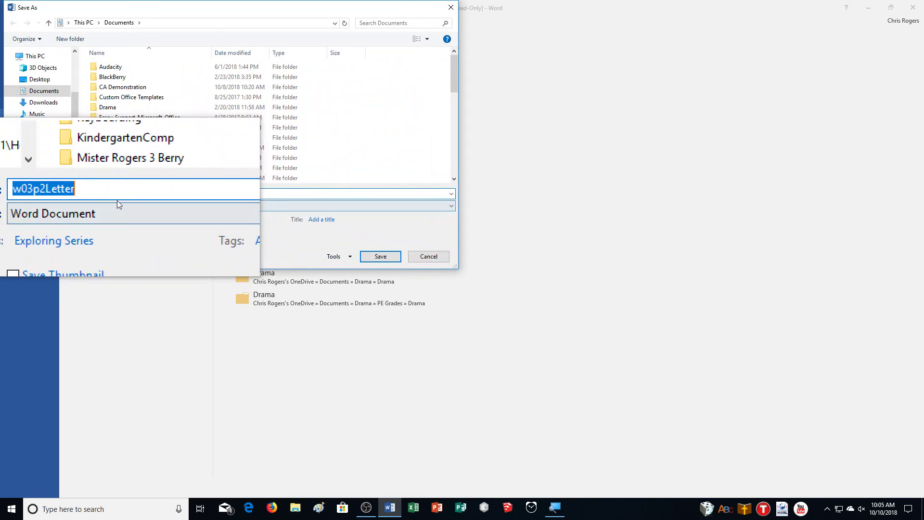
double_click(122, 87)
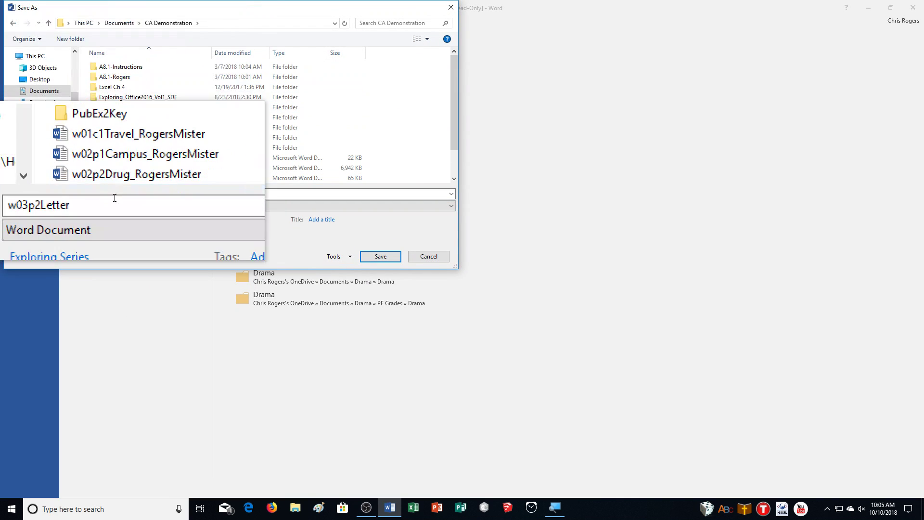
double_click(75, 193)
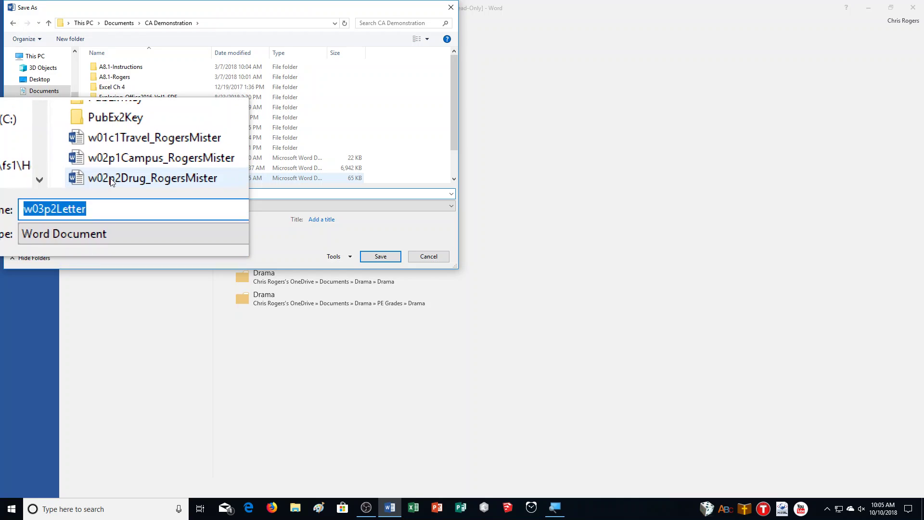
click(111, 179)
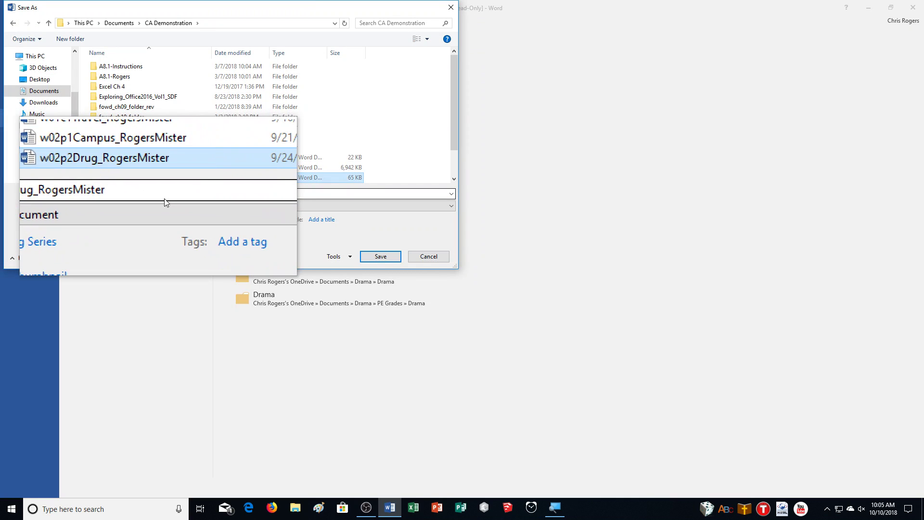
click(426, 257)
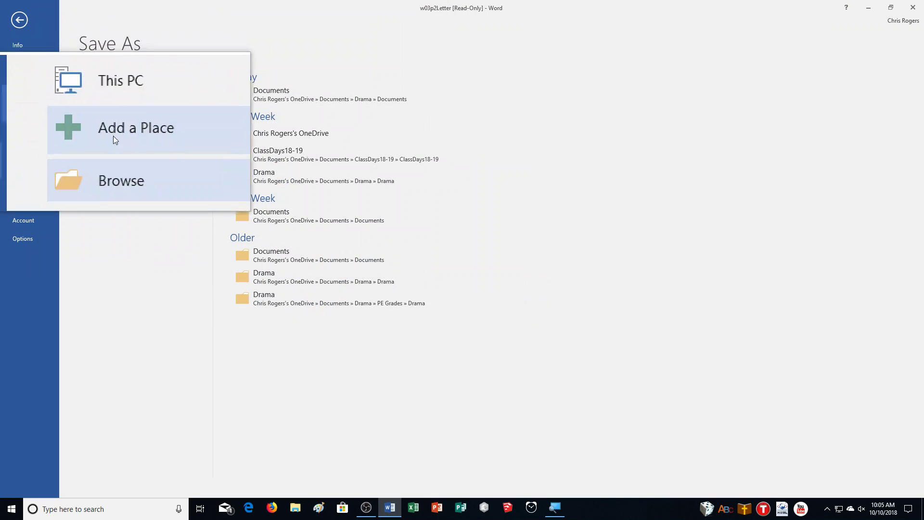
Step: Save the letter in the CA Demonstration folder as w03p2Letter followed by the student's name
click(119, 149)
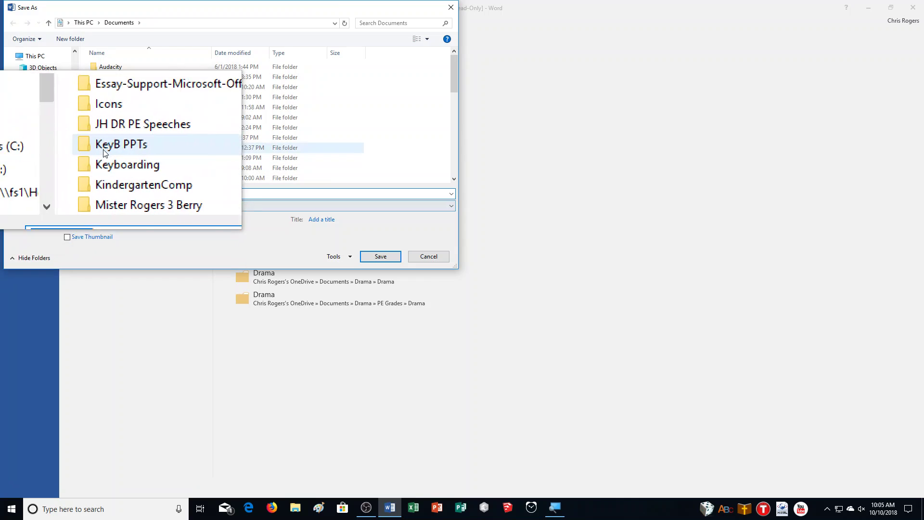
double_click(120, 88)
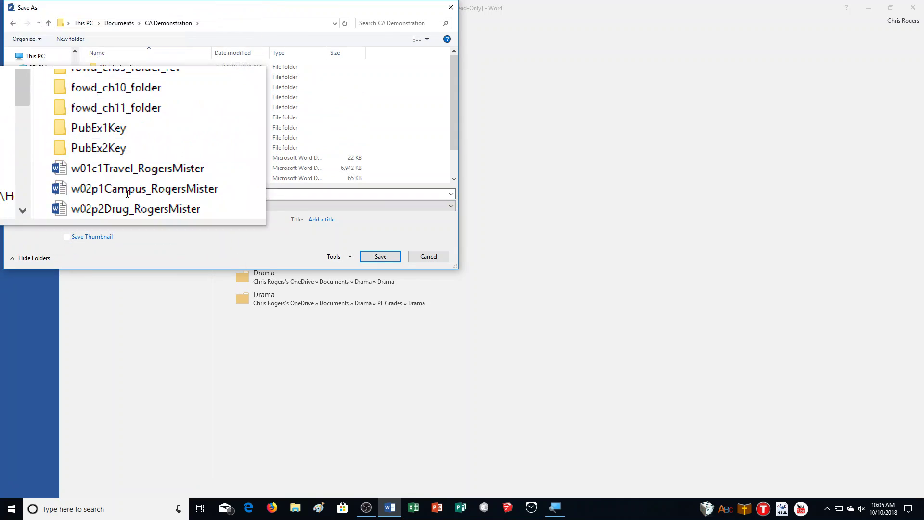
click(106, 193)
click(106, 194)
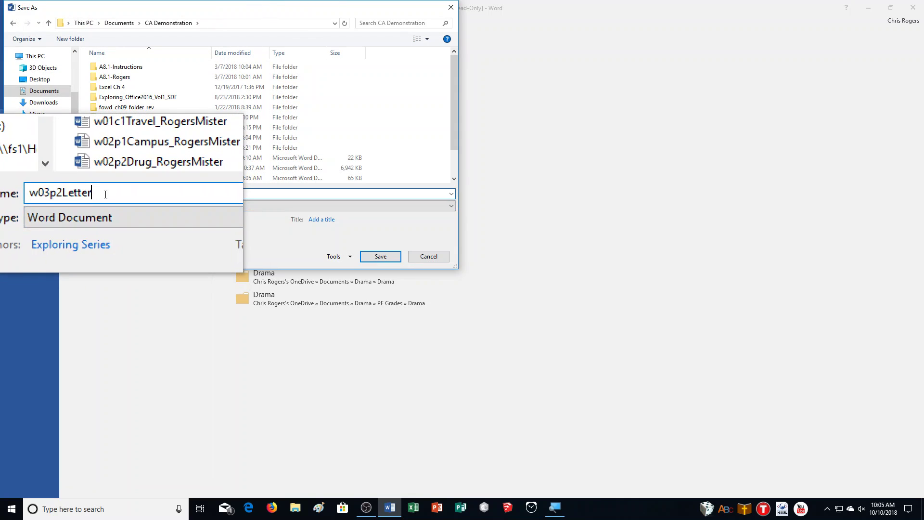
text(_RogersMister)
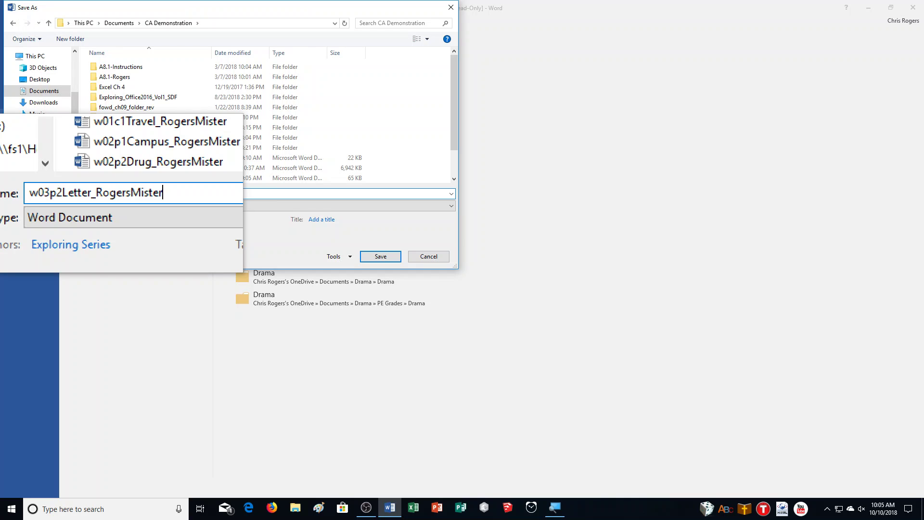
key(Return)
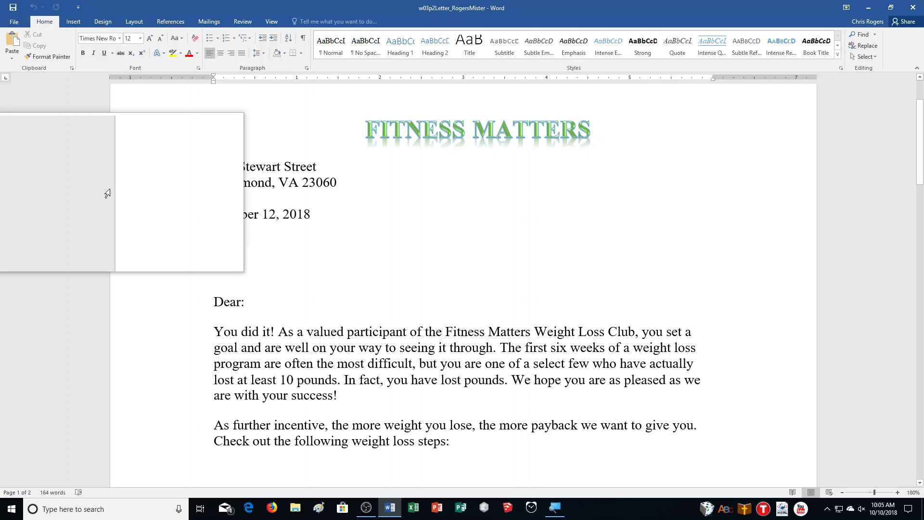
Step: Turn on Show/Hide ¶ marks and scroll down to the weight loss steps paragraph
click(302, 38)
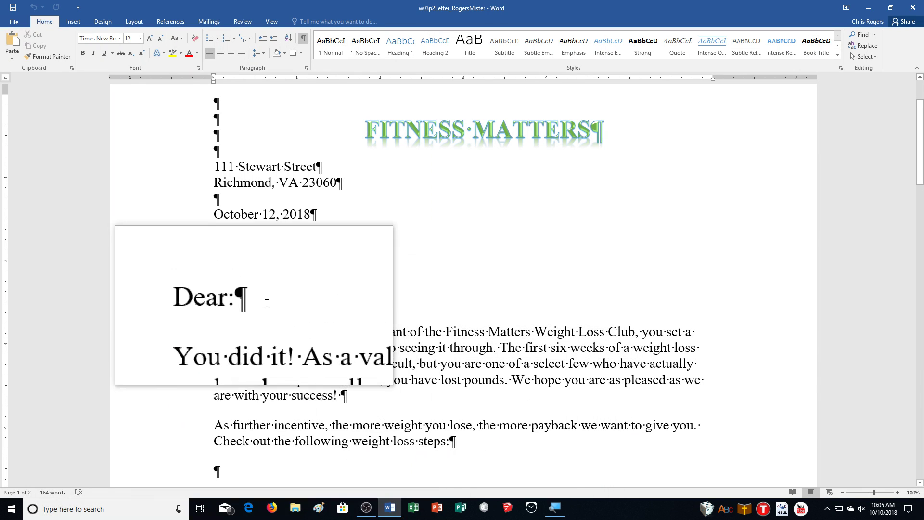
scroll(820, 303, down, 3)
scroll(820, 303, down, 1)
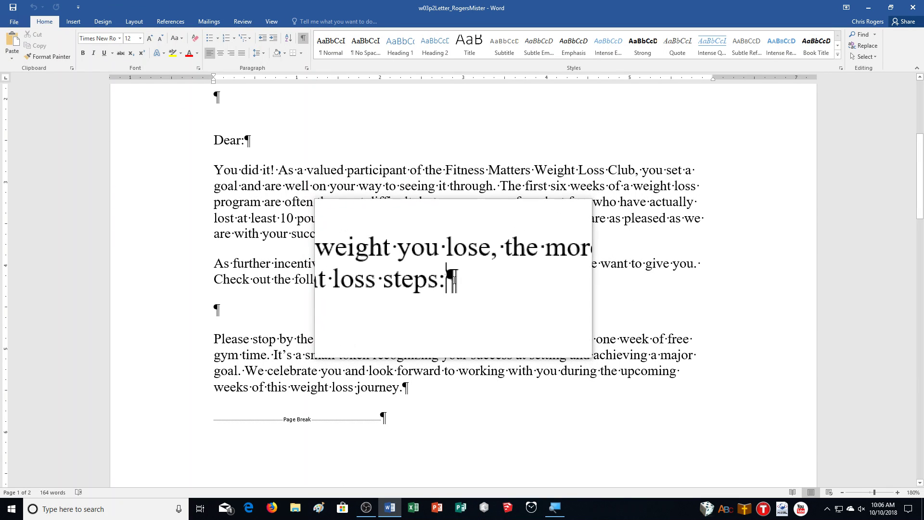
Step: Insert a 3x3 table on the blank line below the weight loss steps sentence
click(56, 22)
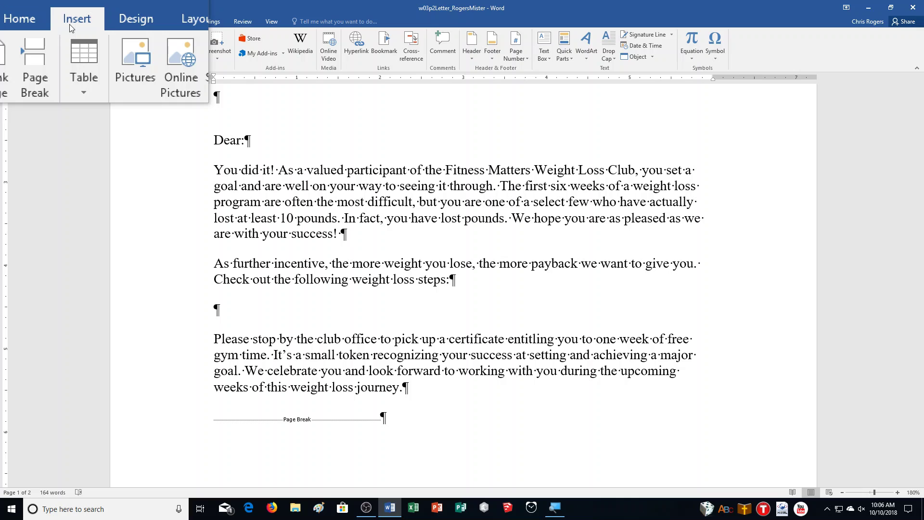
click(85, 51)
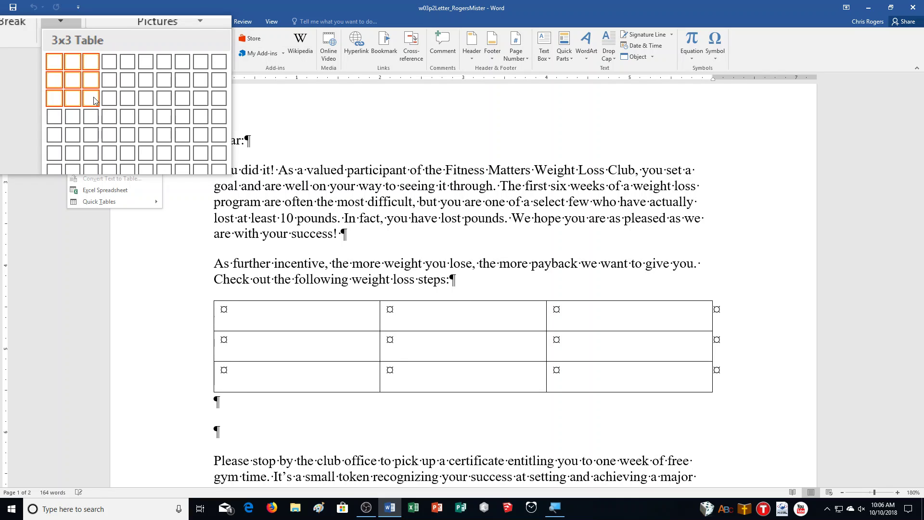
click(94, 100)
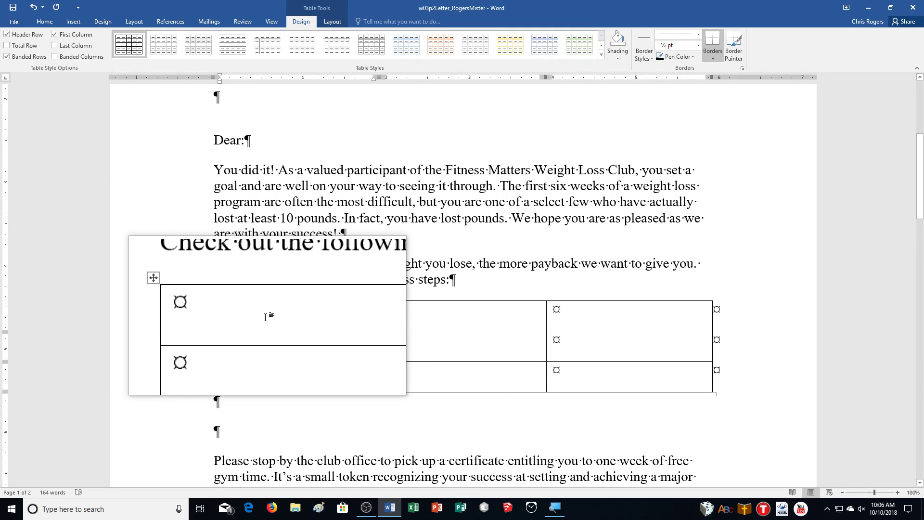
Step: Type the header row: Pounds Lost, Level, Step Prize
text(Pounds Lost)
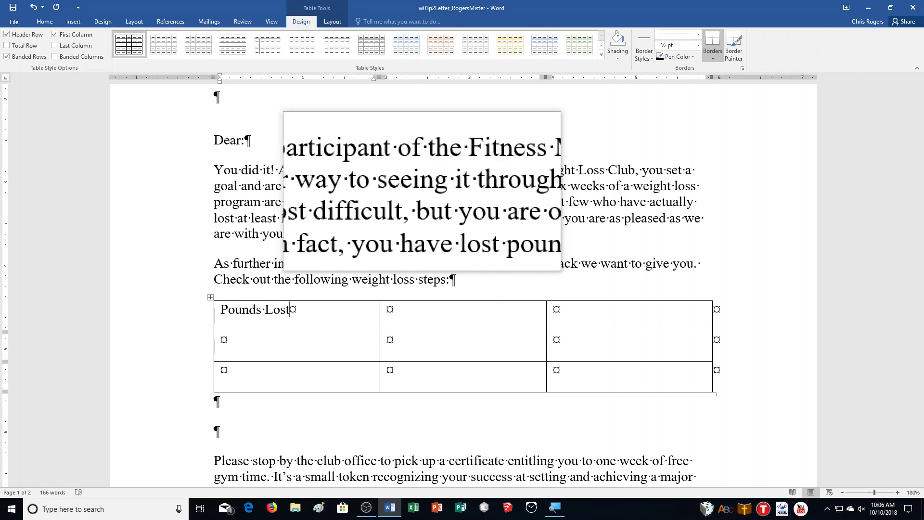
key(Tab)
text(Level)
key(Tab)
text(Ste)
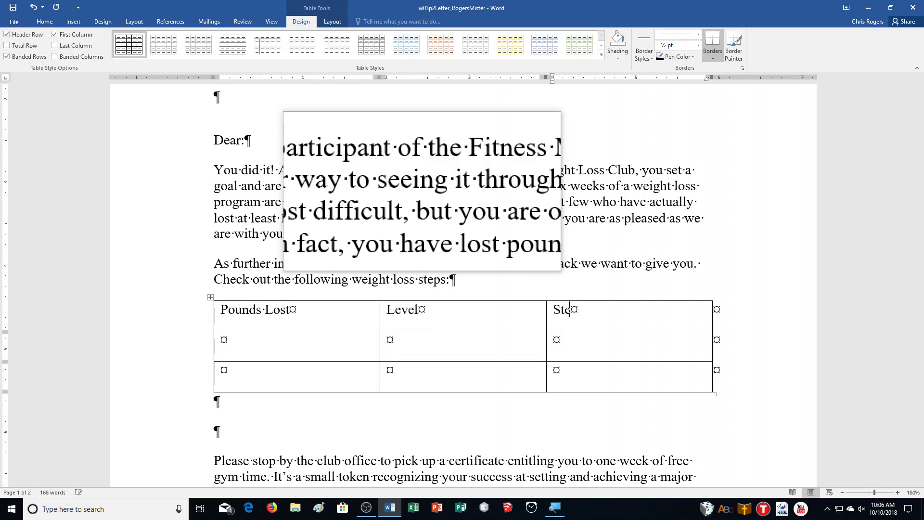
text(p Prize)
key(Tab)
Step: Fill the rows: 10-15, Bronze, One free gym week; 16-20, Silver, $100 gift card
text(10-15)
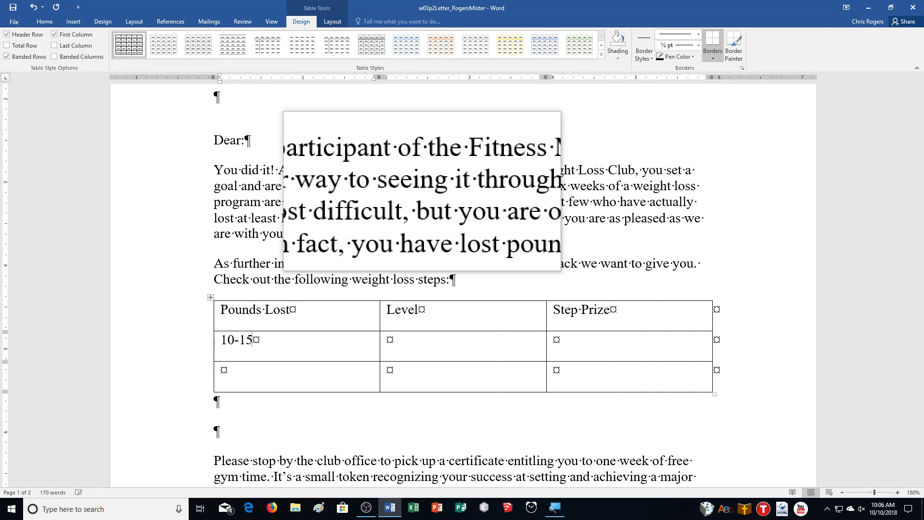
key(Tab)
text(Bronze)
key(Tab)
text(One free gym w)
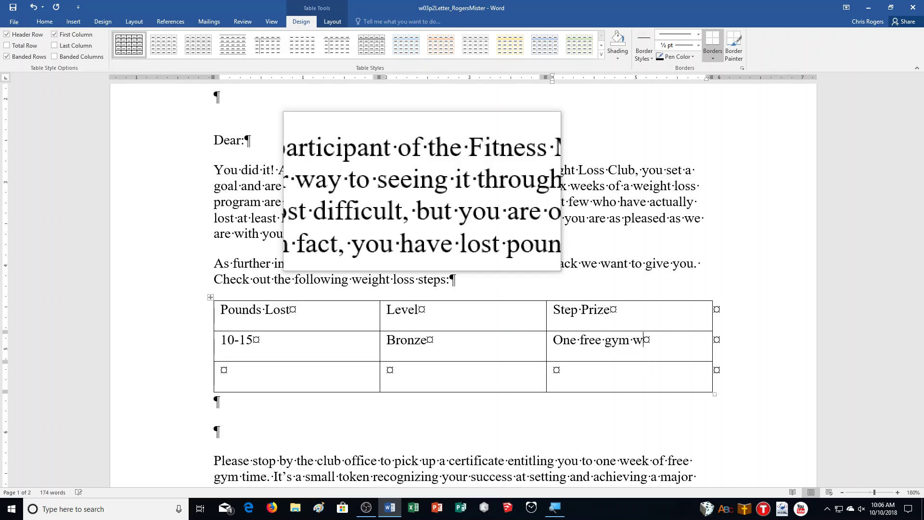
text(eek)
key(Tab)
text(16)
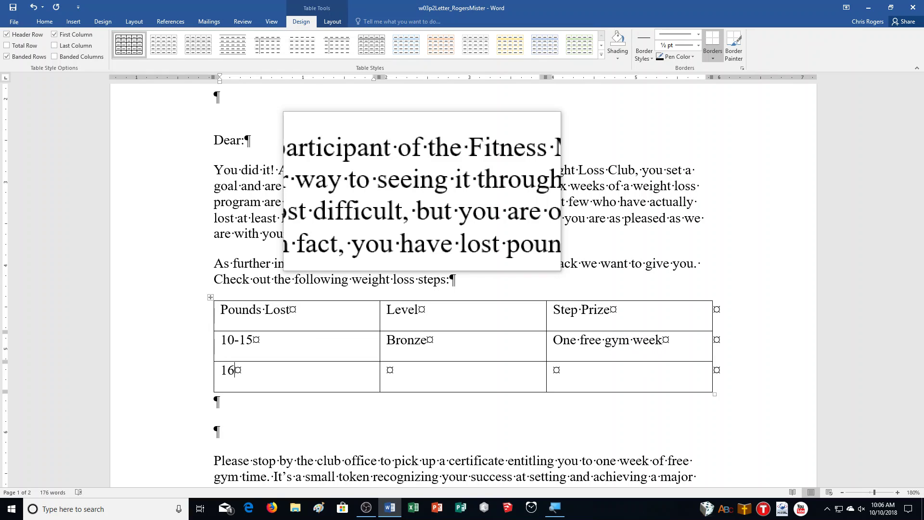
text(-20)
key(Tab)
text(Silver)
key(Tab)
text($100)
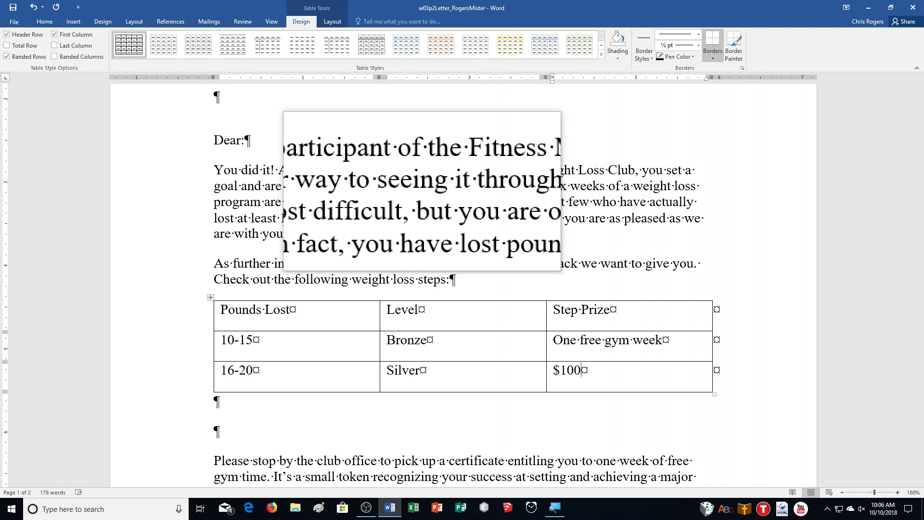
text( gift card)
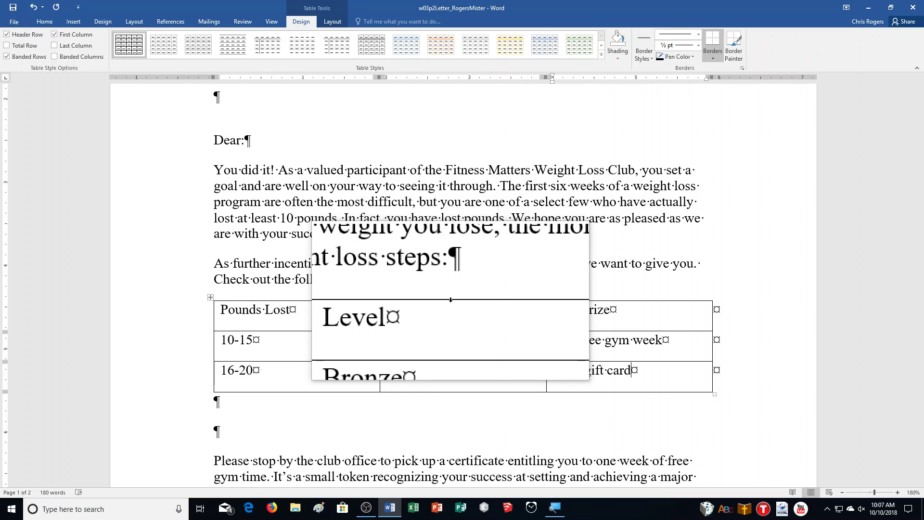
Step: Delete the Level column, leaving only Pounds Lost and Step Prize
click(451, 300)
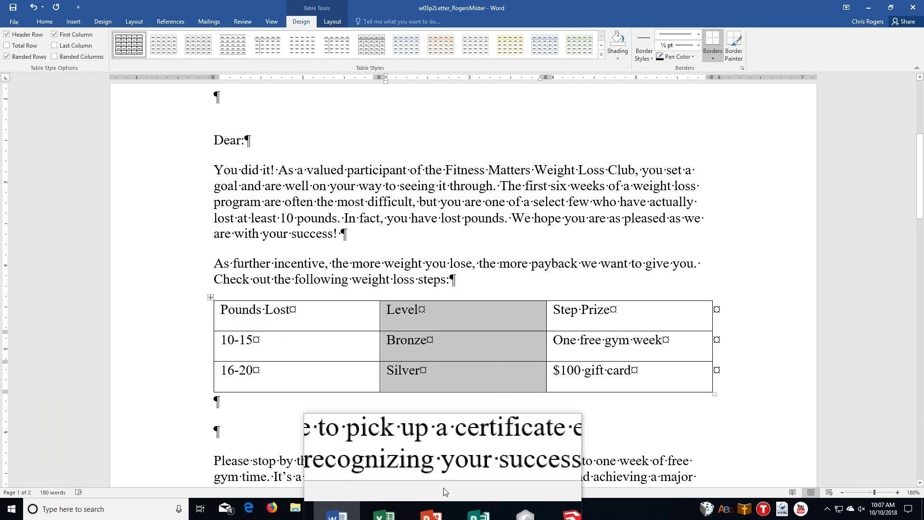
right_click(461, 333)
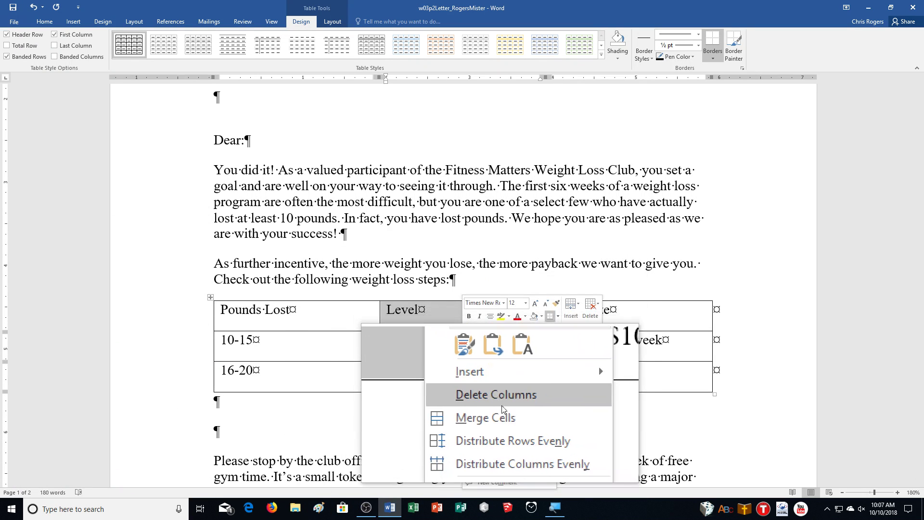
click(502, 400)
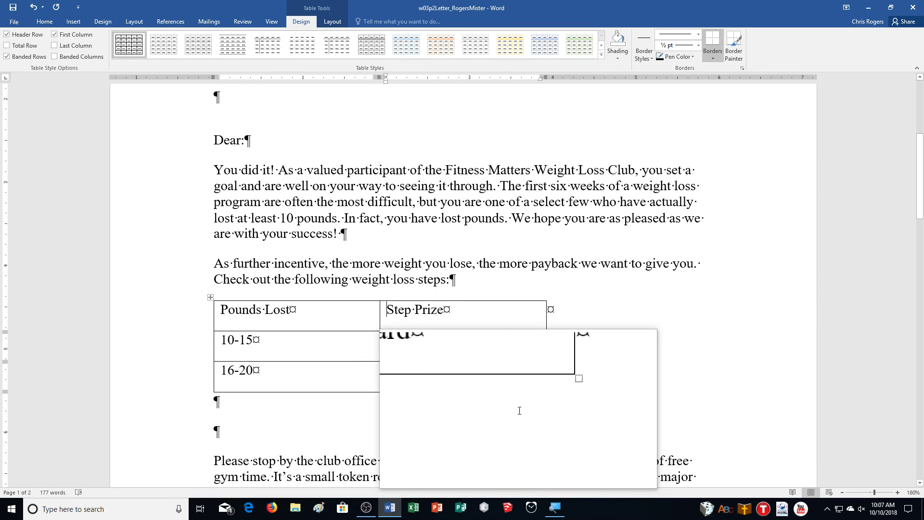
click(282, 318)
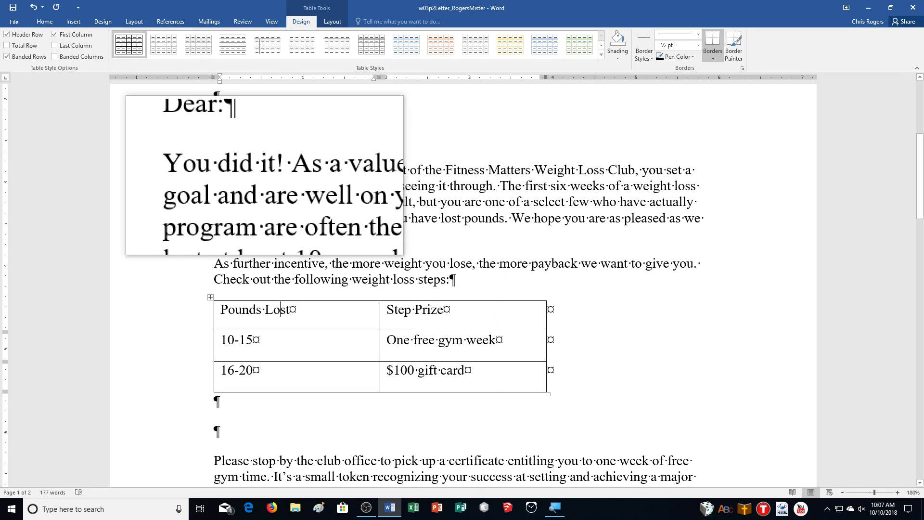
click(331, 22)
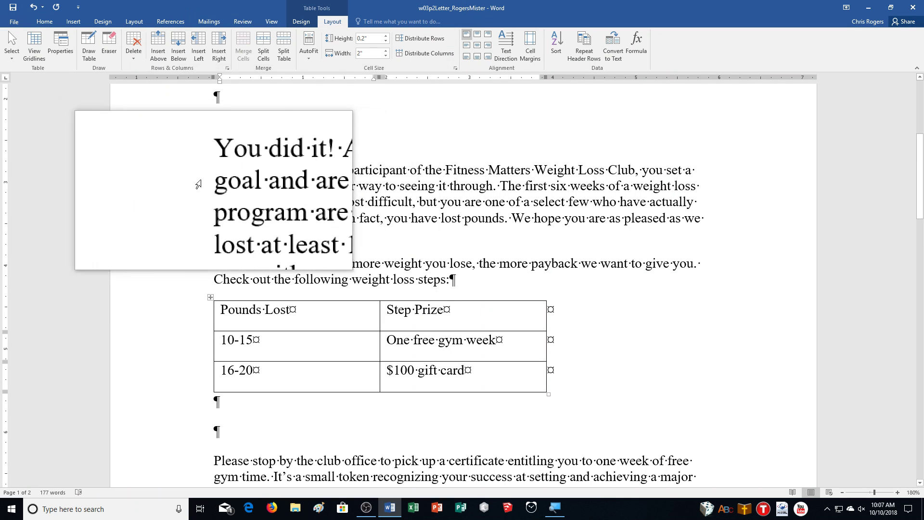
Step: Add a merged top row reading 'Fitness Matters!' in 16 pt text
click(154, 51)
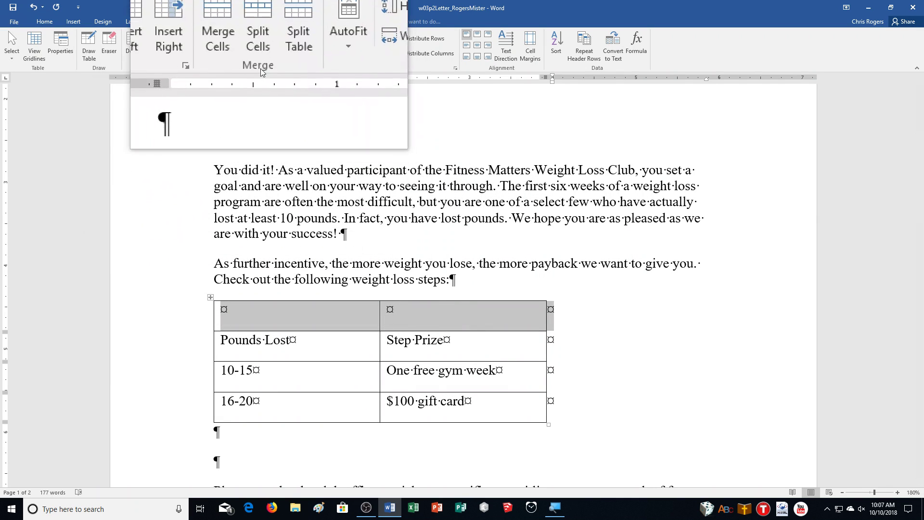
click(247, 54)
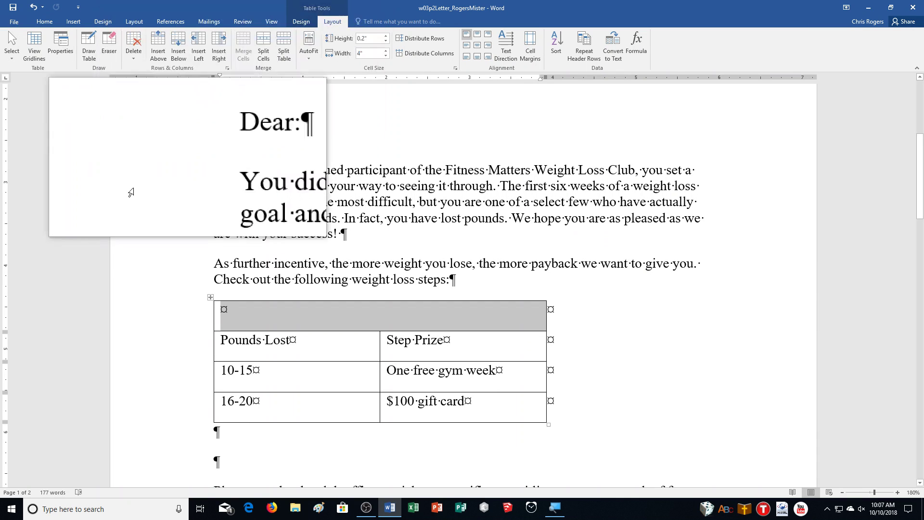
click(48, 21)
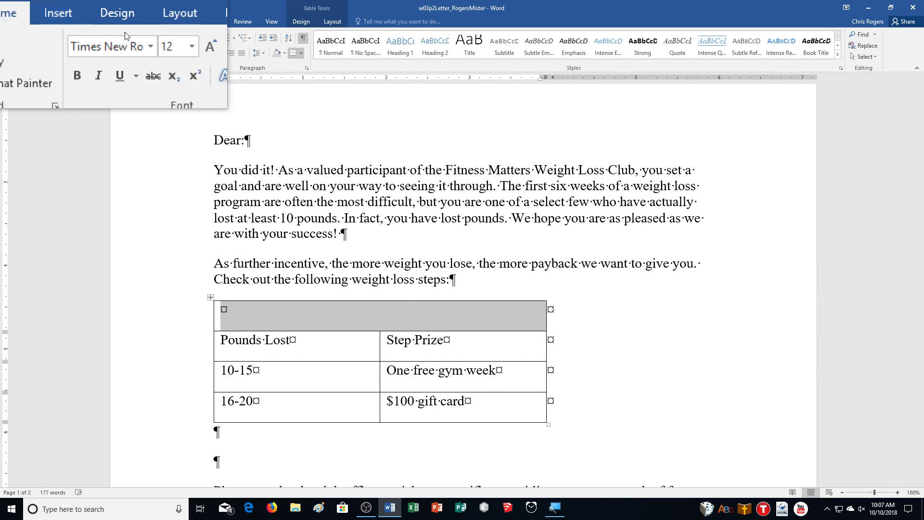
click(146, 39)
click(146, 39)
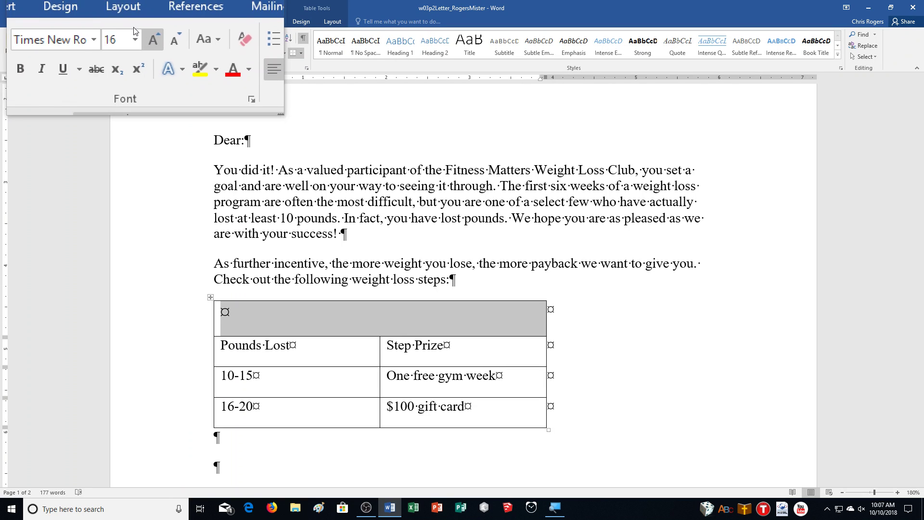
text(Fitness )
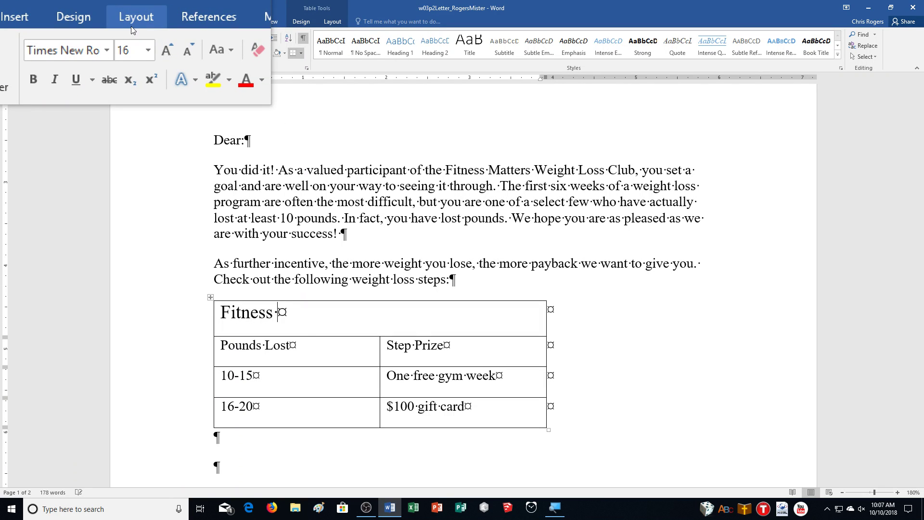
text(Matters!)
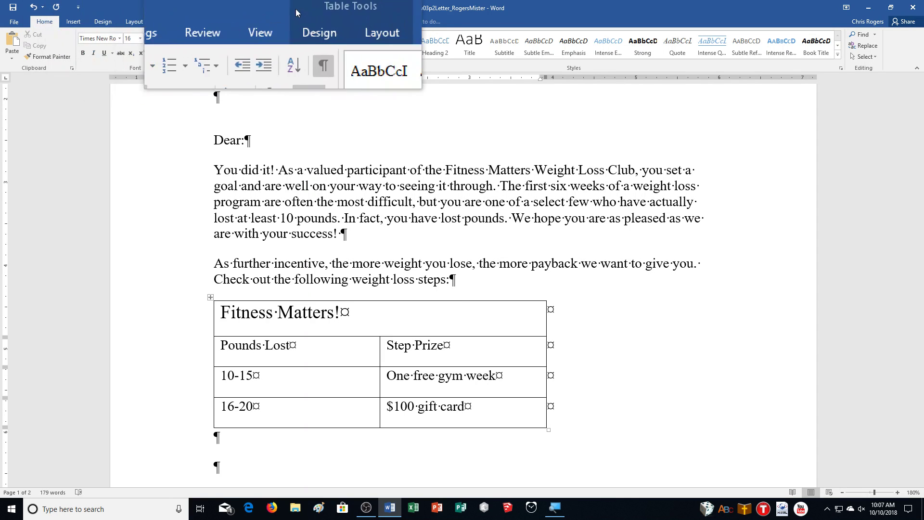
click(329, 25)
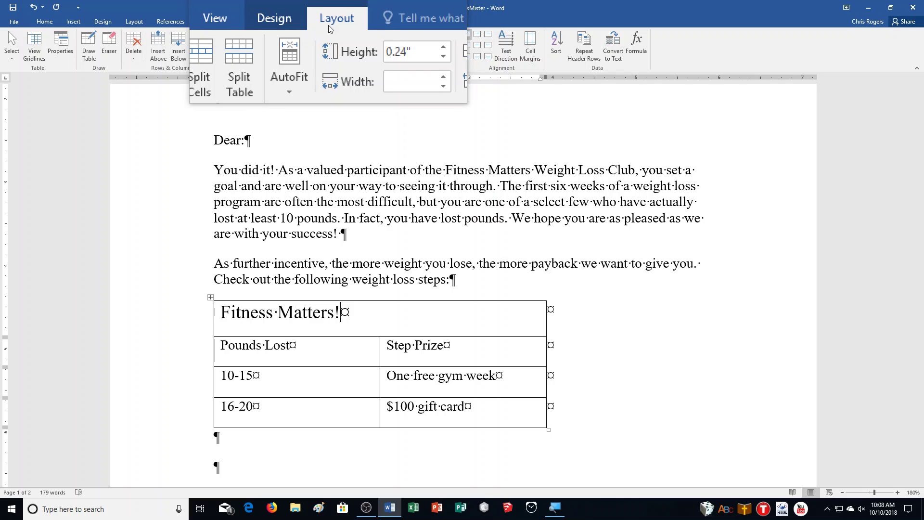
Step: Center the title in its cell and add an empty row below the 16-20 row
click(479, 44)
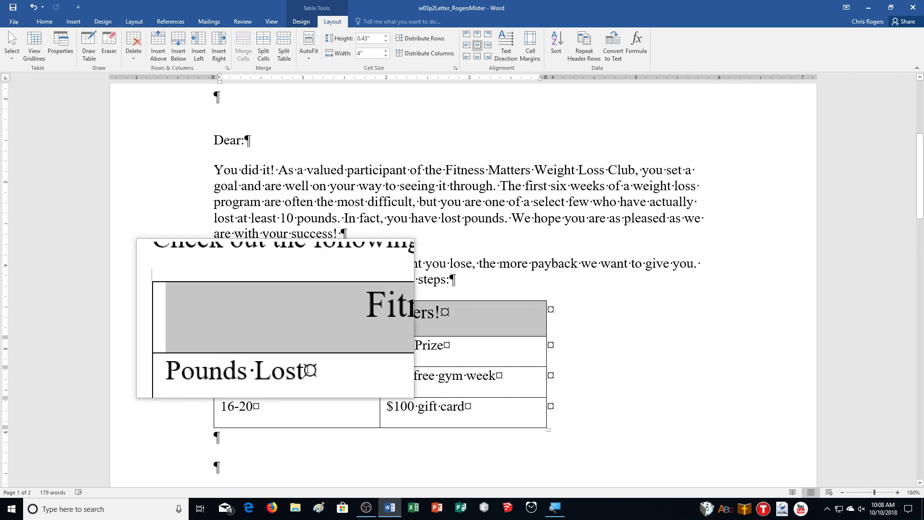
click(260, 413)
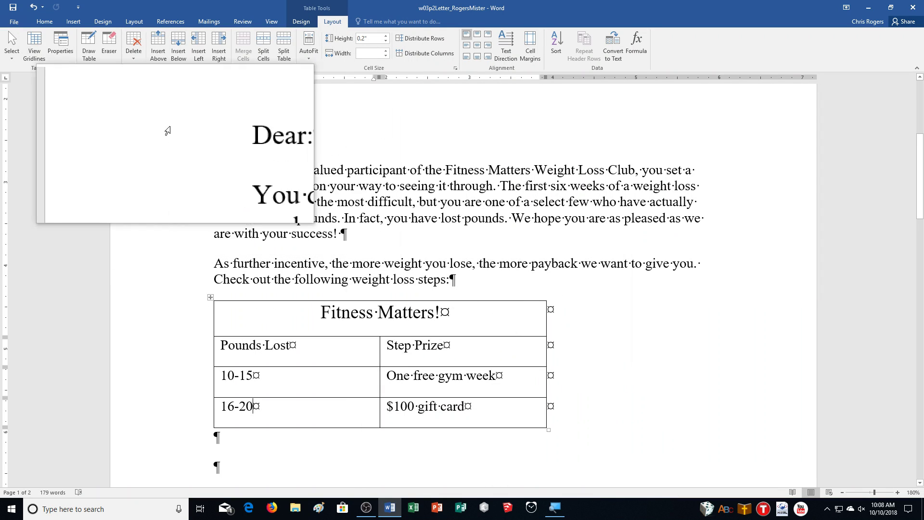
click(171, 55)
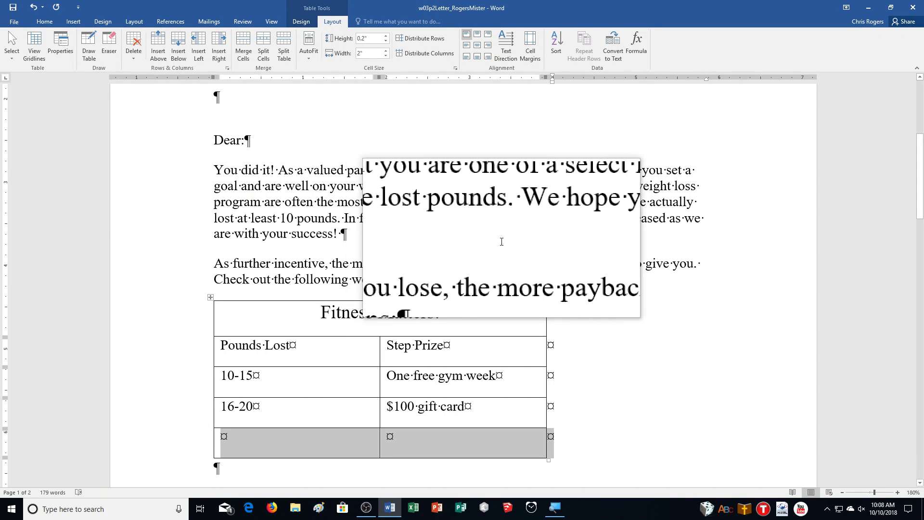
Step: Enter '>20' and 'Trail bike from Spinning Spoke' in the new bottom row
click(306, 440)
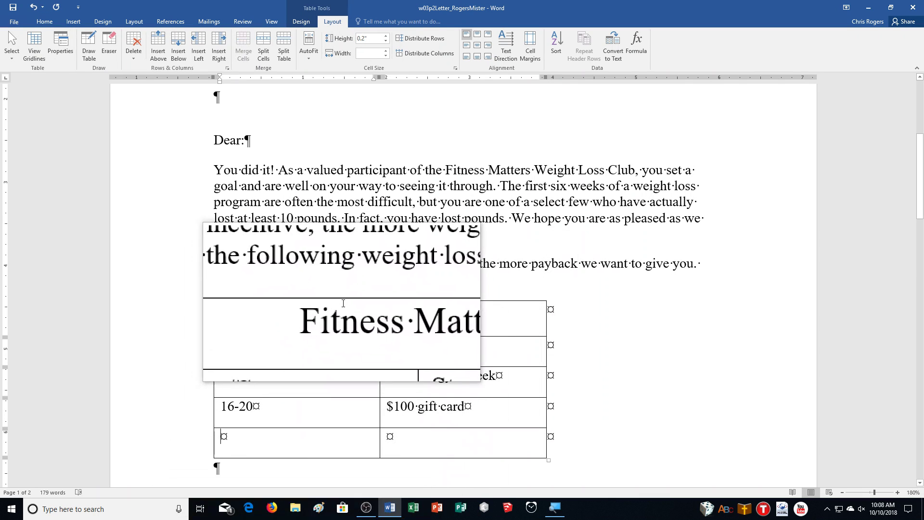
text(>20)
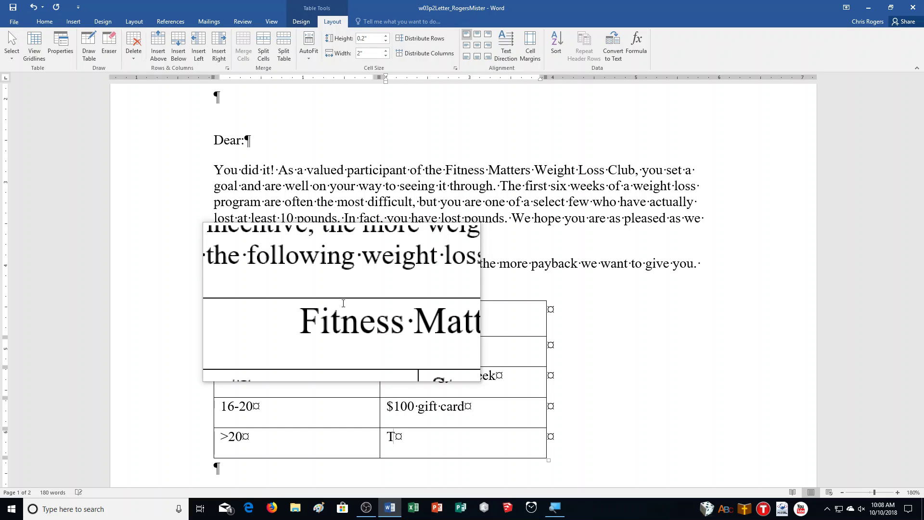
text(Trail bike from)
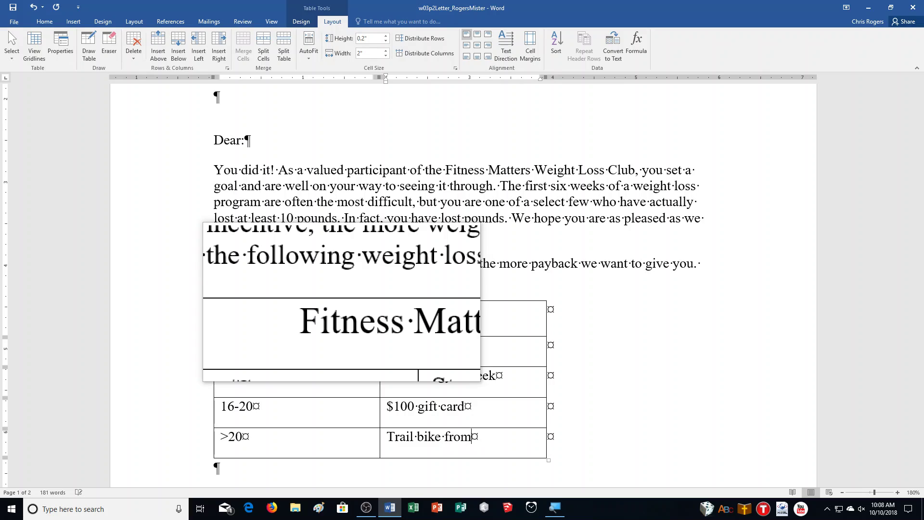
text( Spinning Spoke)
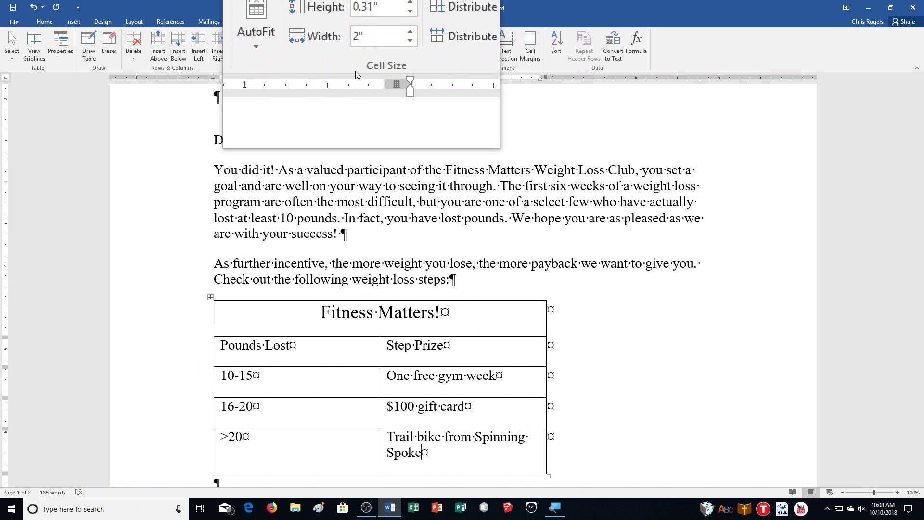
click(308, 42)
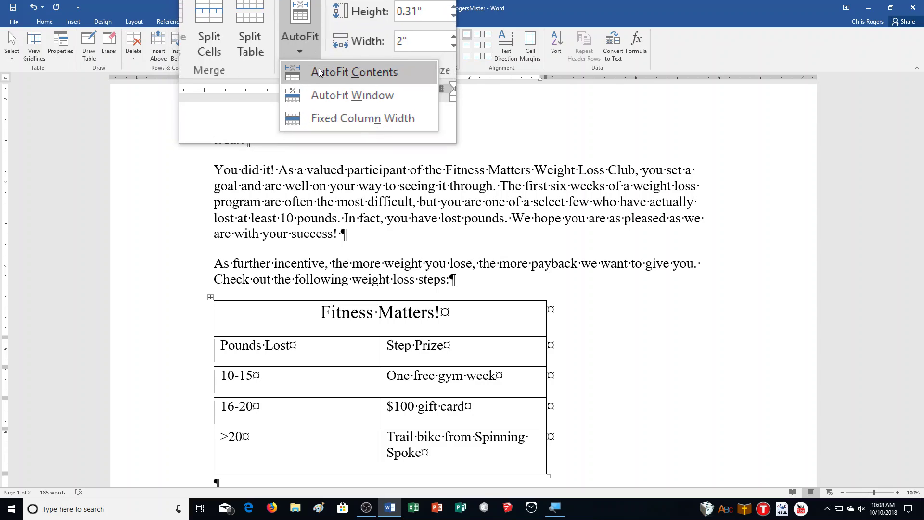
Step: AutoFit the columns to their contents and apply the Plain Table 3 style
click(337, 72)
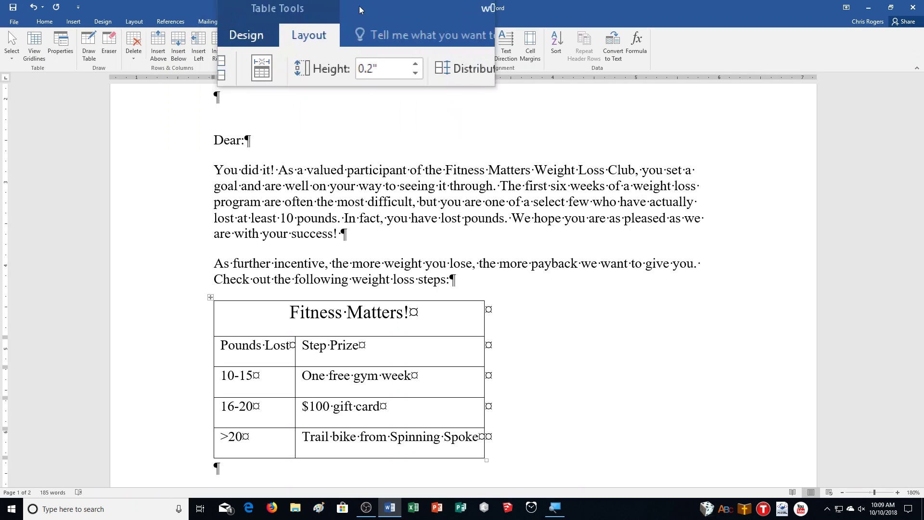
click(308, 25)
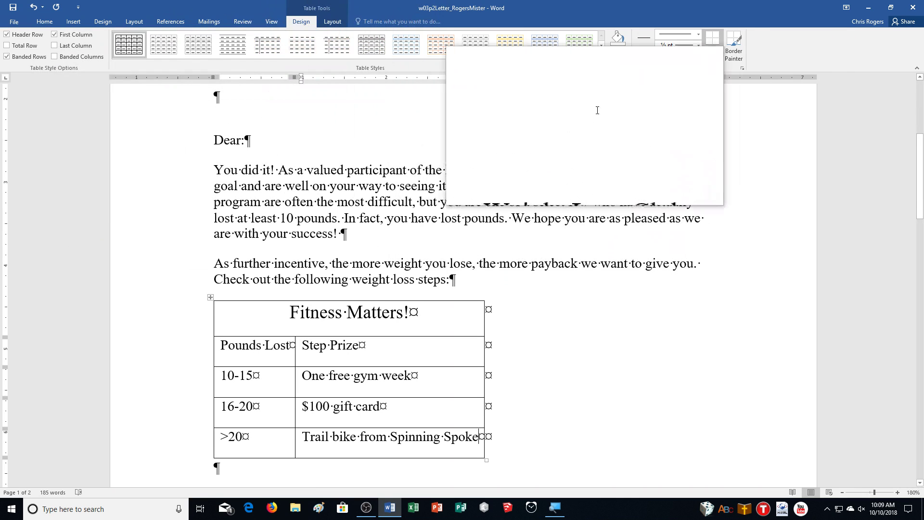
click(601, 45)
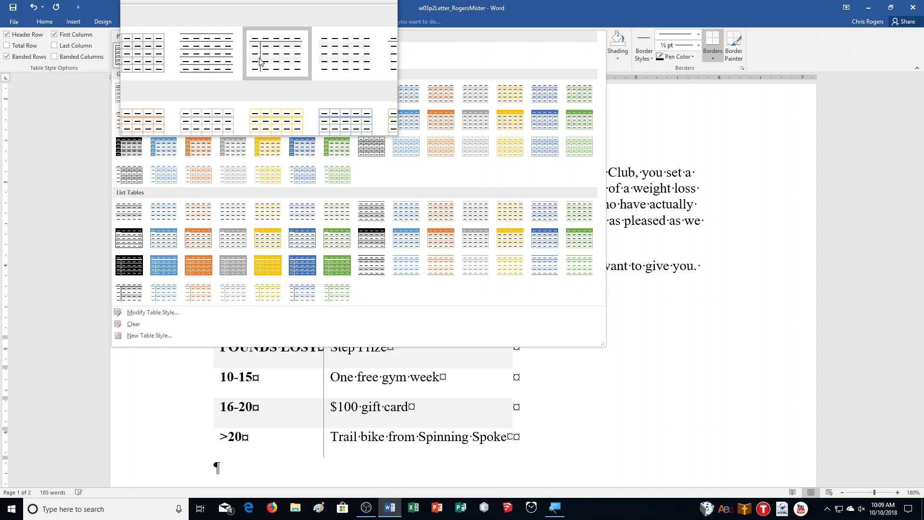
click(260, 60)
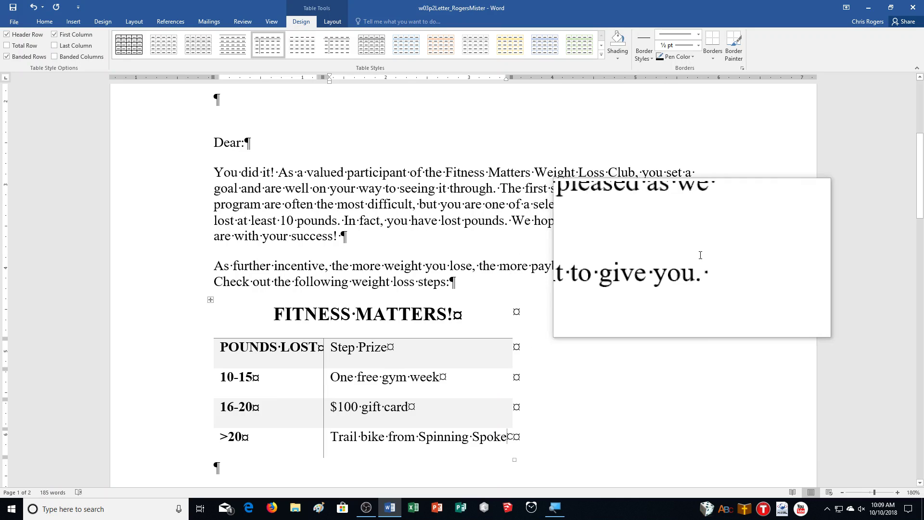
Step: Set the table's alignment to Center in Table Properties
right_click(400, 355)
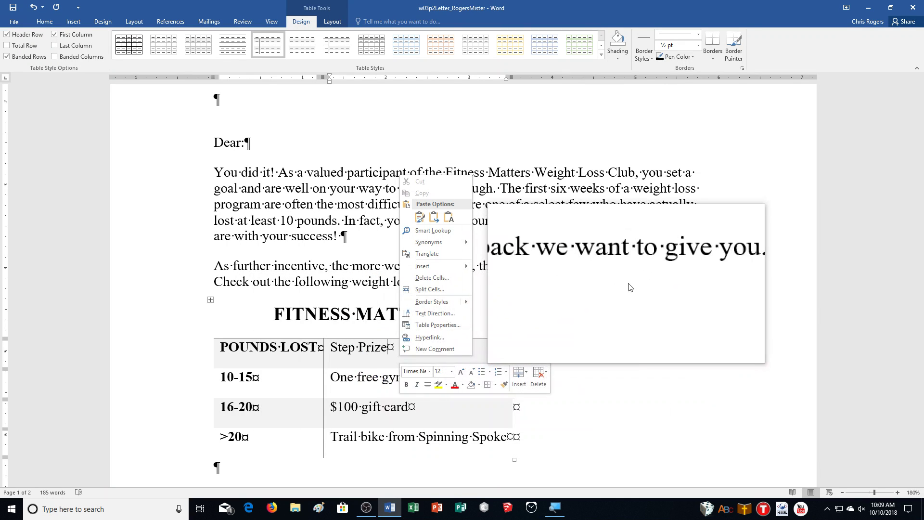
click(445, 326)
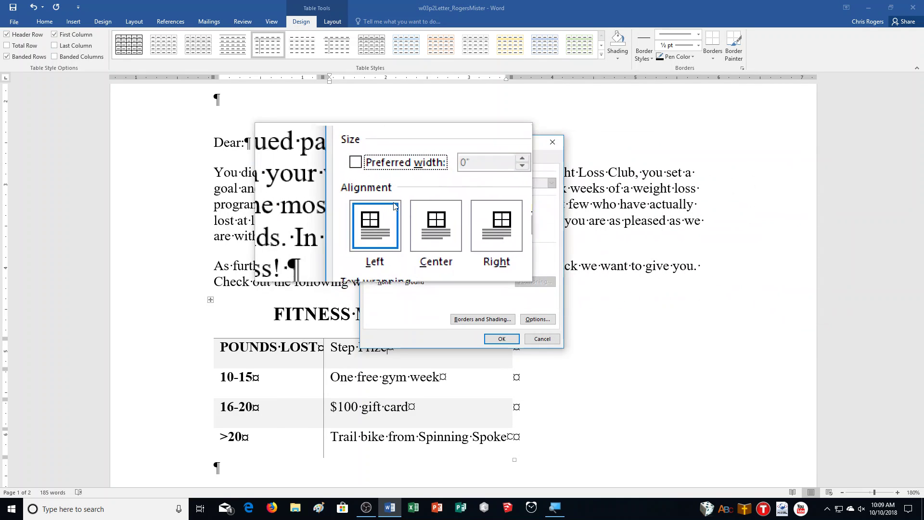
click(415, 215)
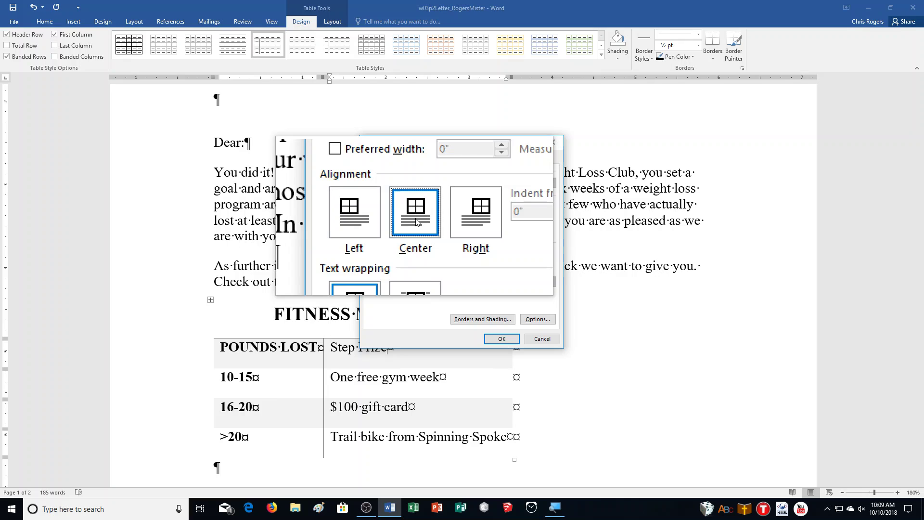
click(502, 337)
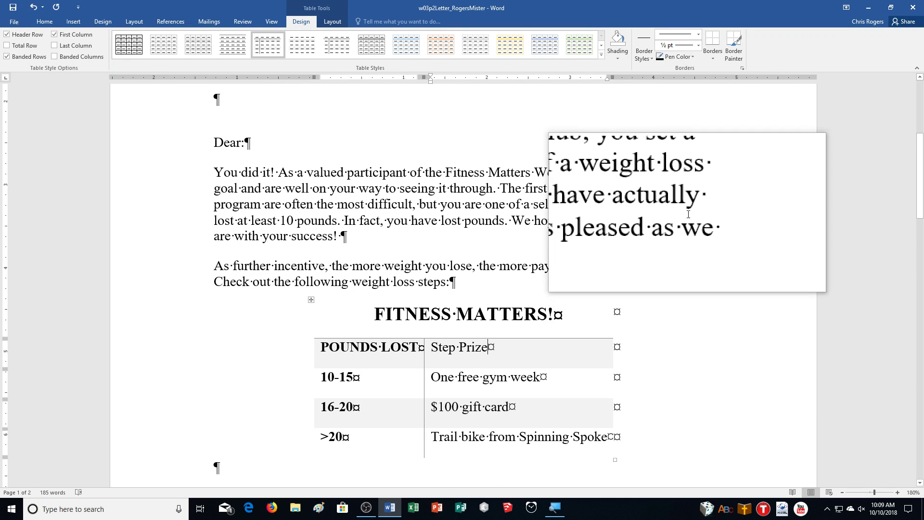
Step: Set the border pen to Green, Accent 6, Darker 25% with a 1½ pt line weight
click(688, 57)
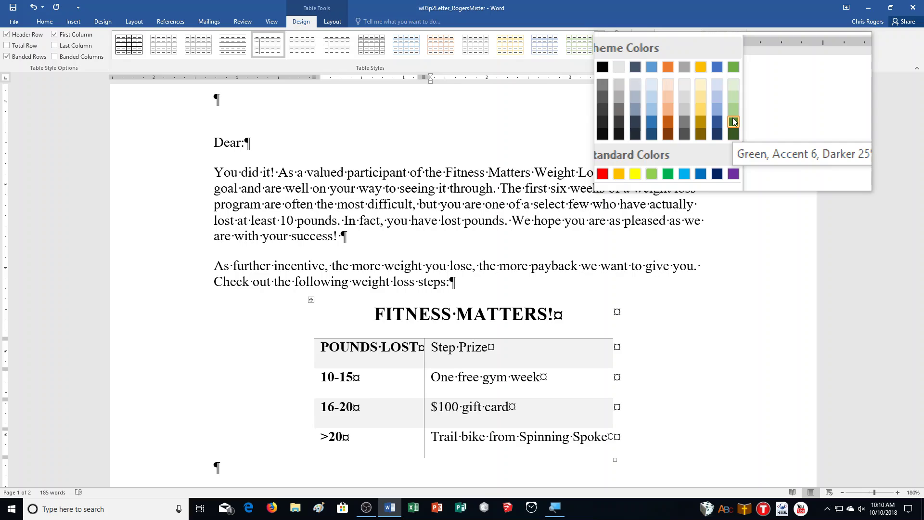
click(733, 121)
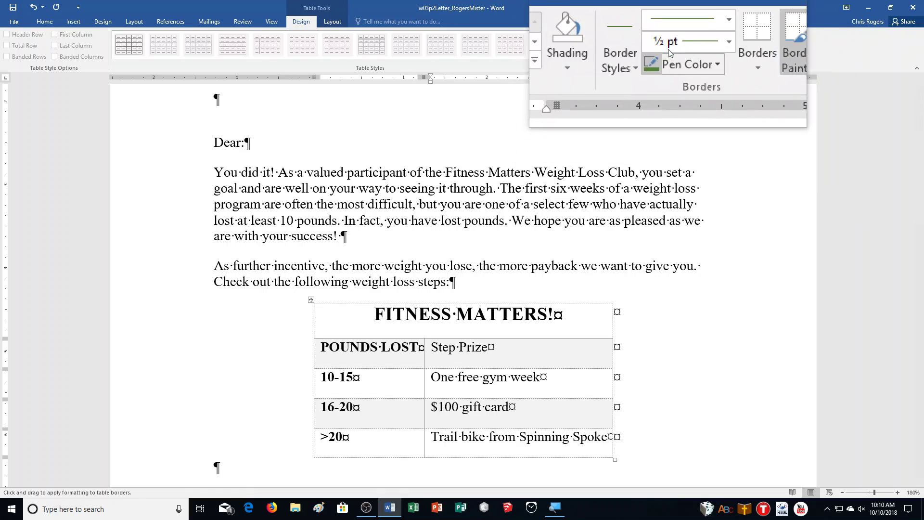
click(692, 49)
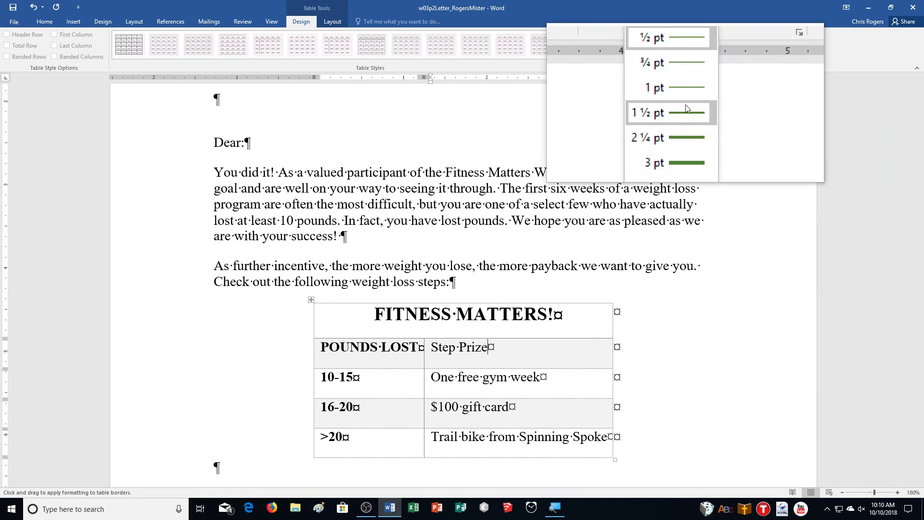
click(687, 109)
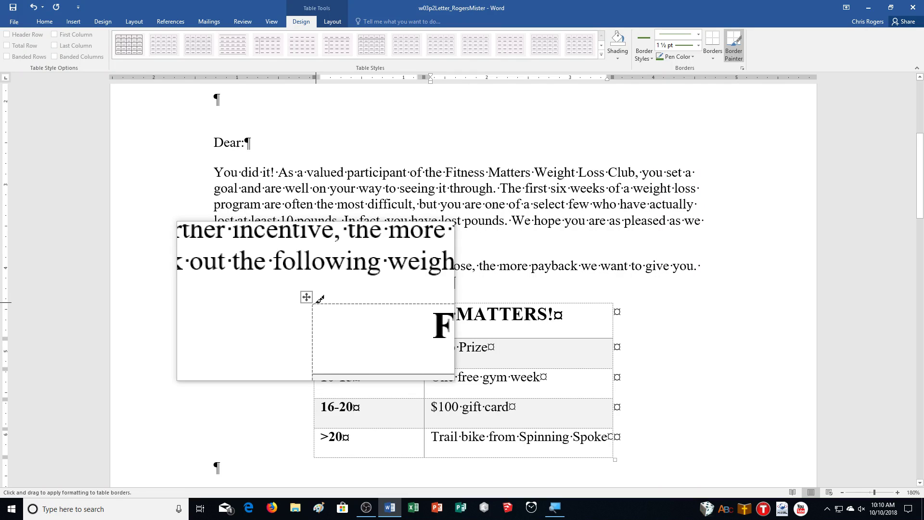
Step: Paint green 1½ pt borders along the table's top, between each row and along the bottom
drag(324, 298, 567, 304)
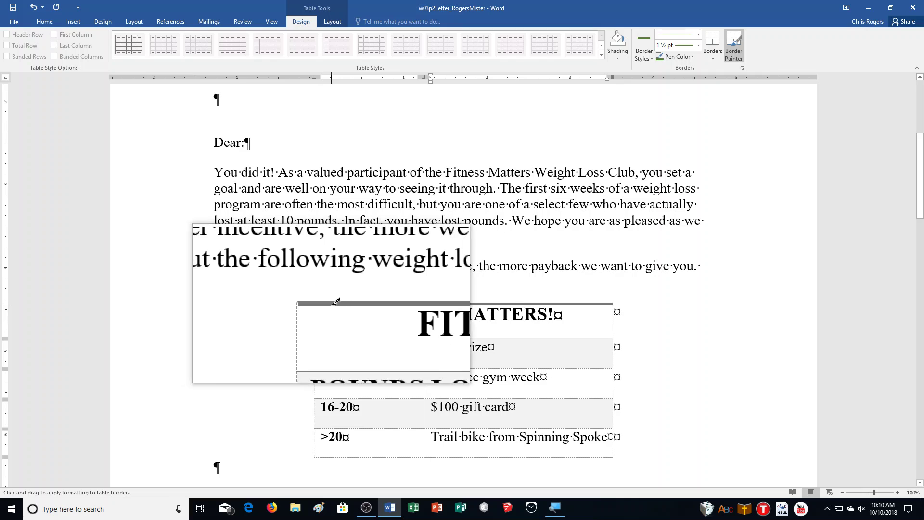
click(366, 325)
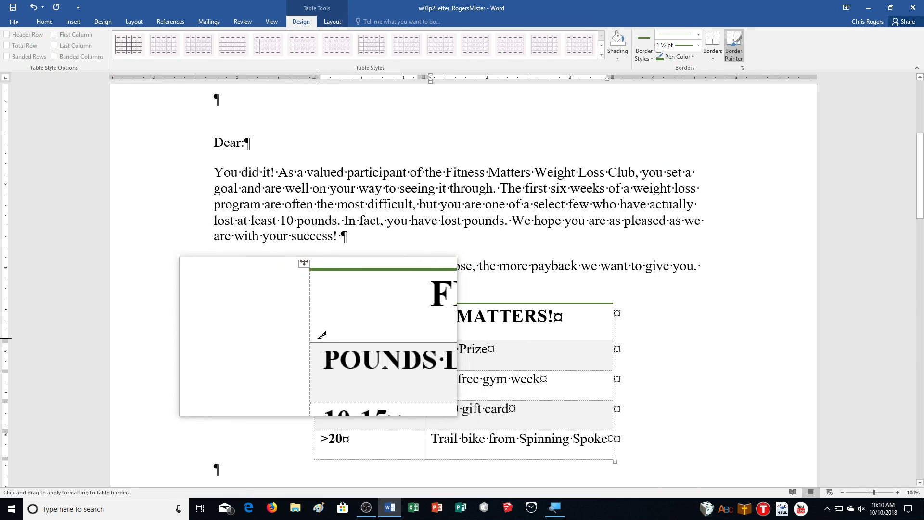
click(335, 338)
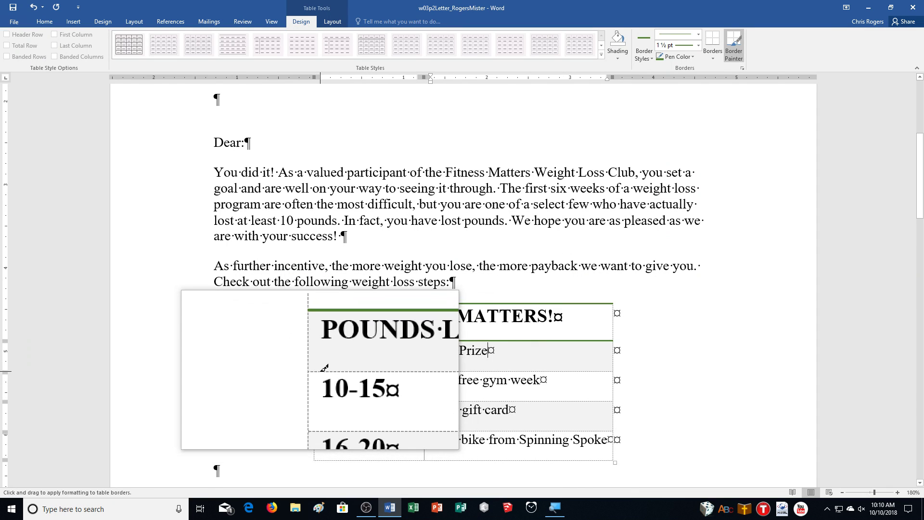
click(439, 370)
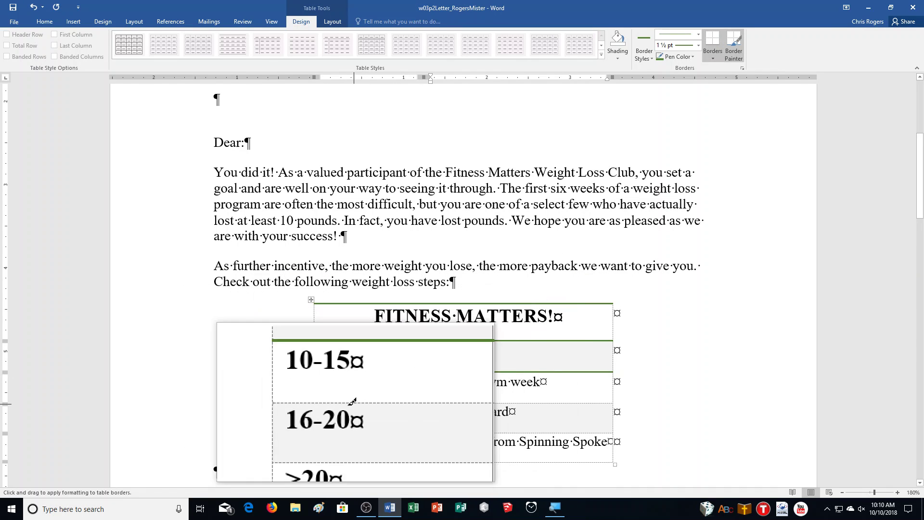
drag(325, 400, 419, 408)
scroll(241, 345, down, 1)
scroll(240, 345, down, 2)
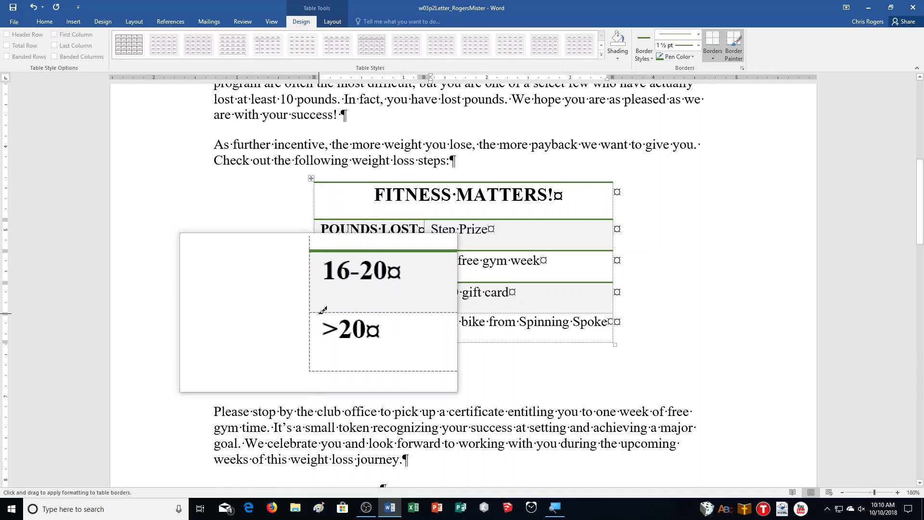
drag(322, 312, 450, 313)
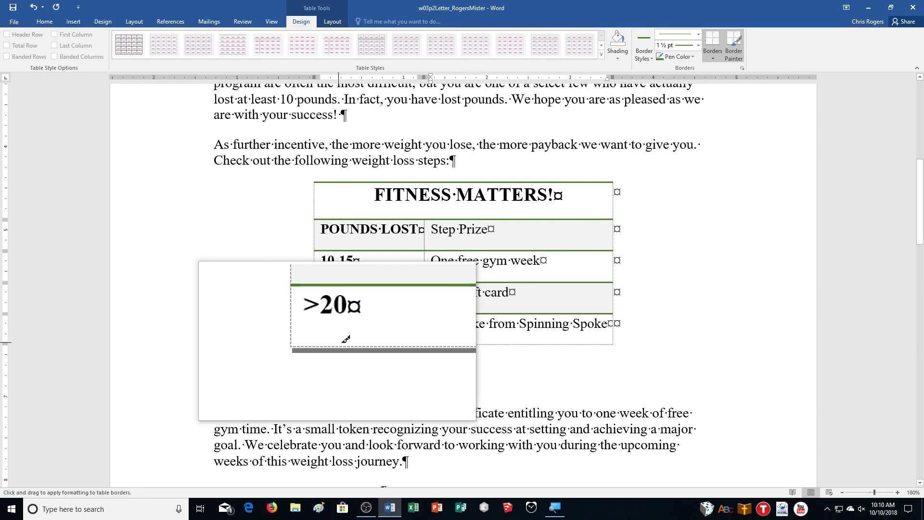
drag(382, 340, 448, 342)
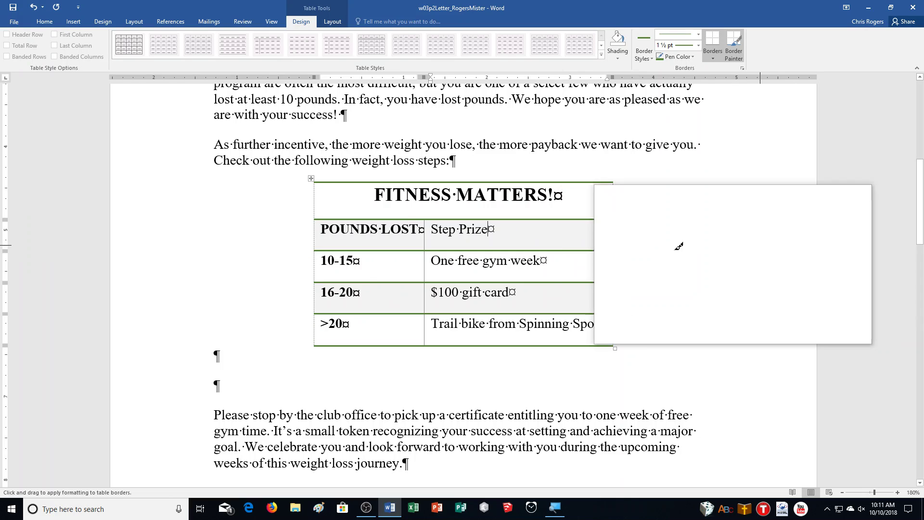
key(Escape)
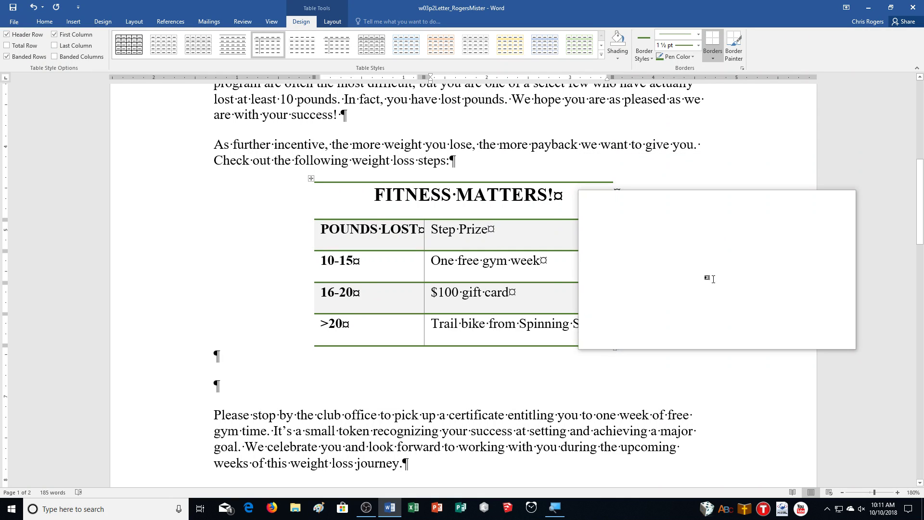
Step: Select the whole prize table and apply Align Center to all its cells
click(311, 178)
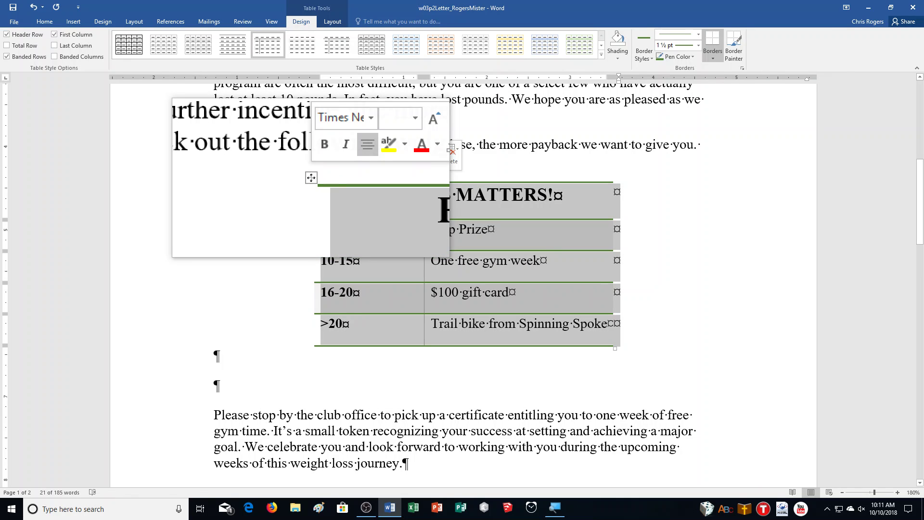
click(331, 23)
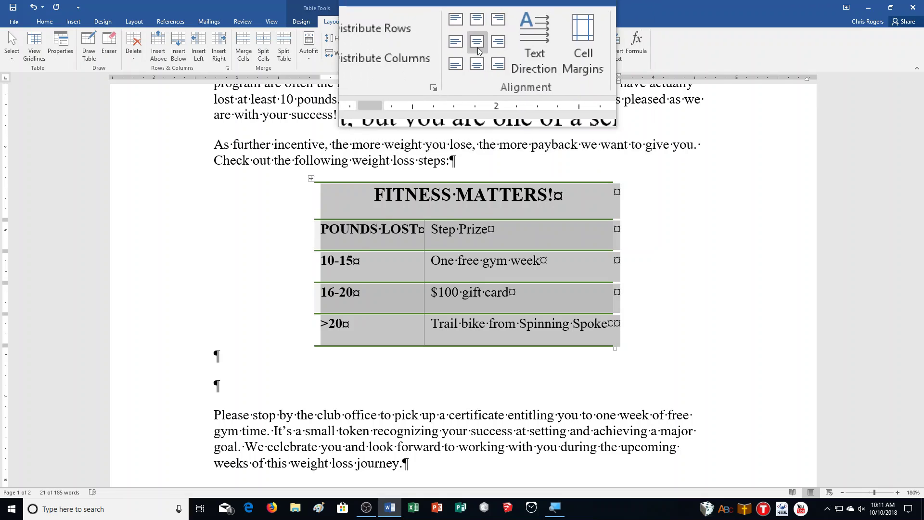
click(478, 48)
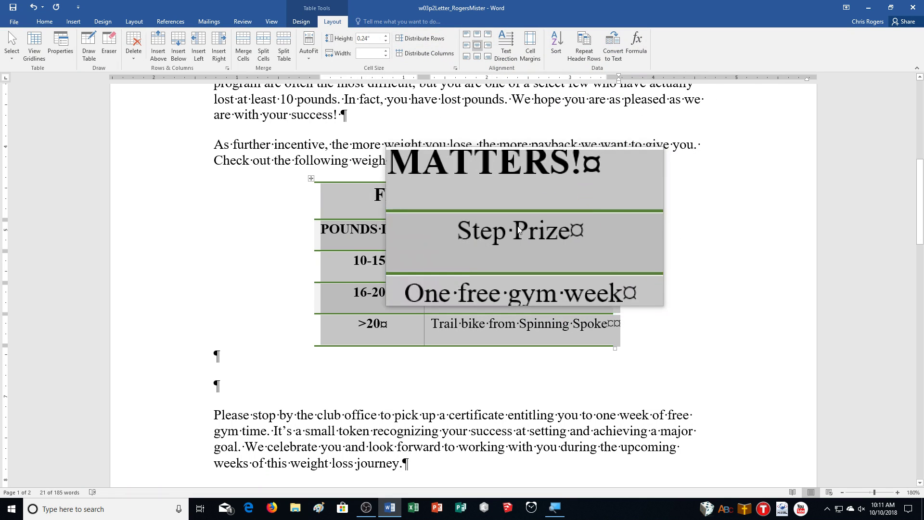
click(533, 233)
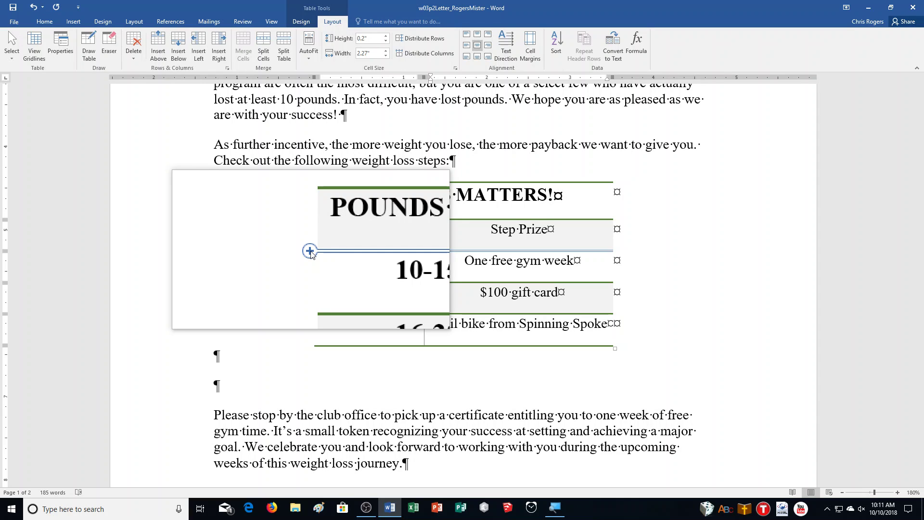
Step: Insert a row above 10-15 containing '5-9' and 'One free aerobics class'
click(309, 251)
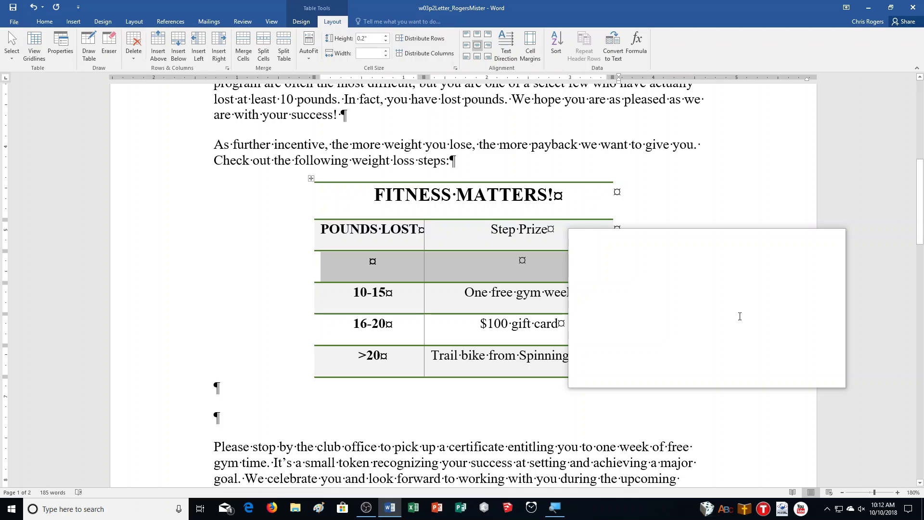
click(341, 261)
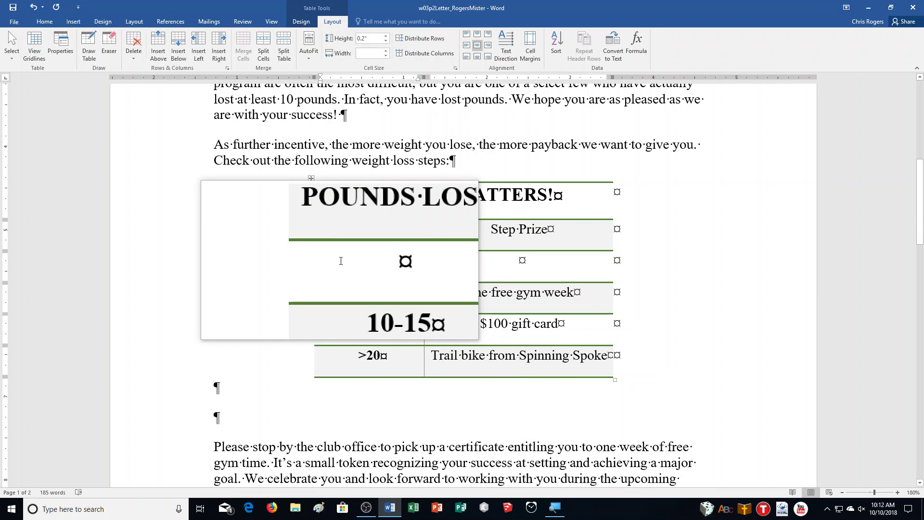
text(5-9)
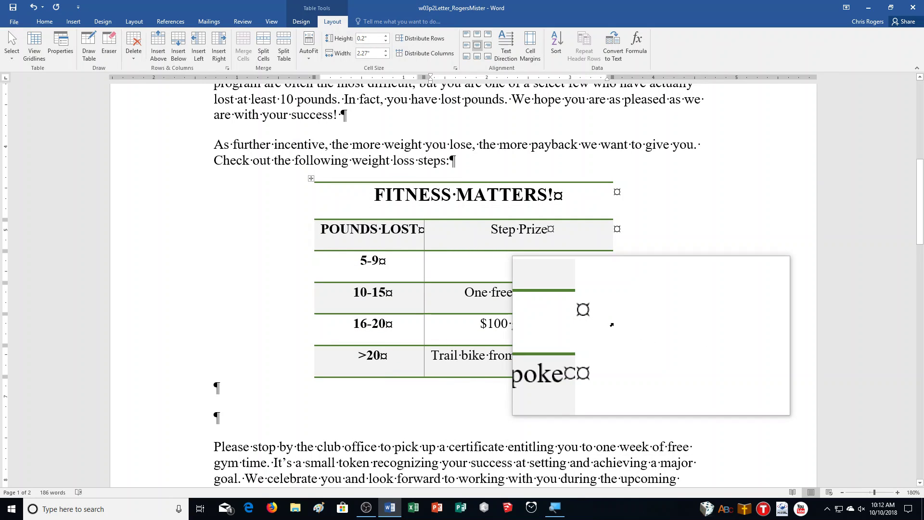
click(534, 254)
text(One)
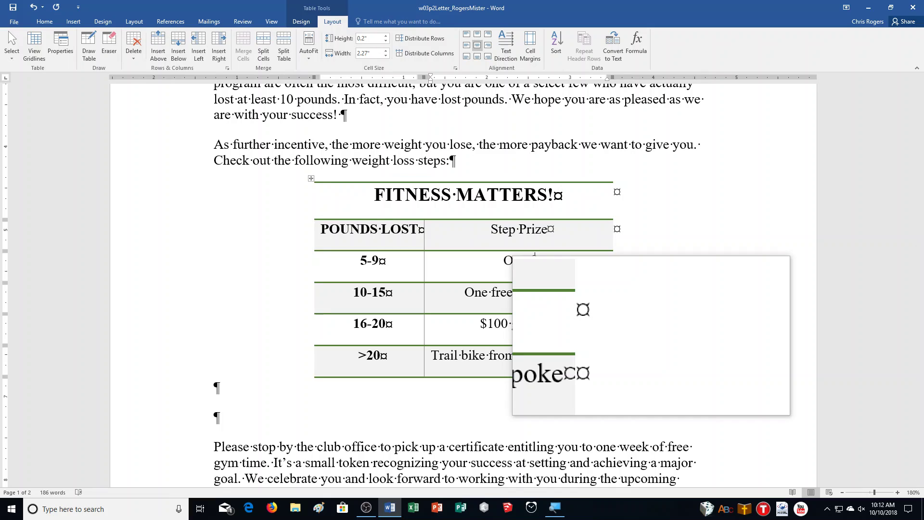
text( free aero)
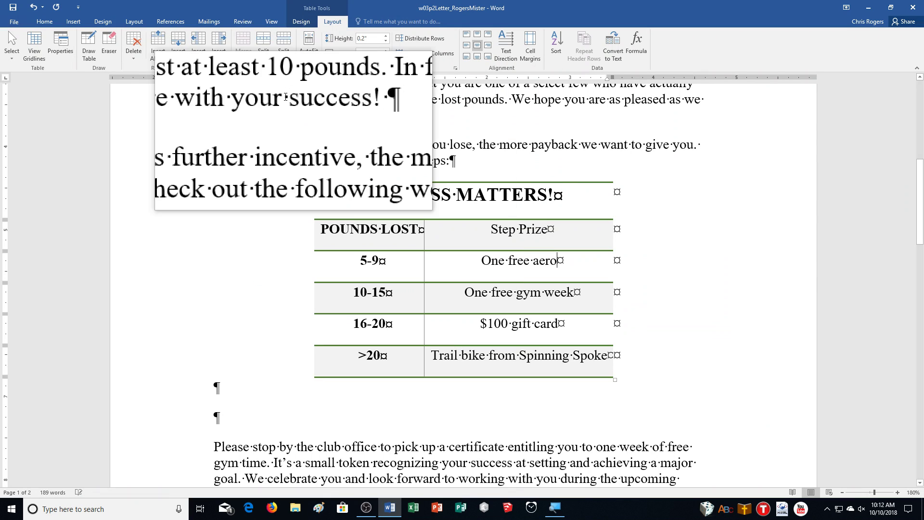
text(bics )
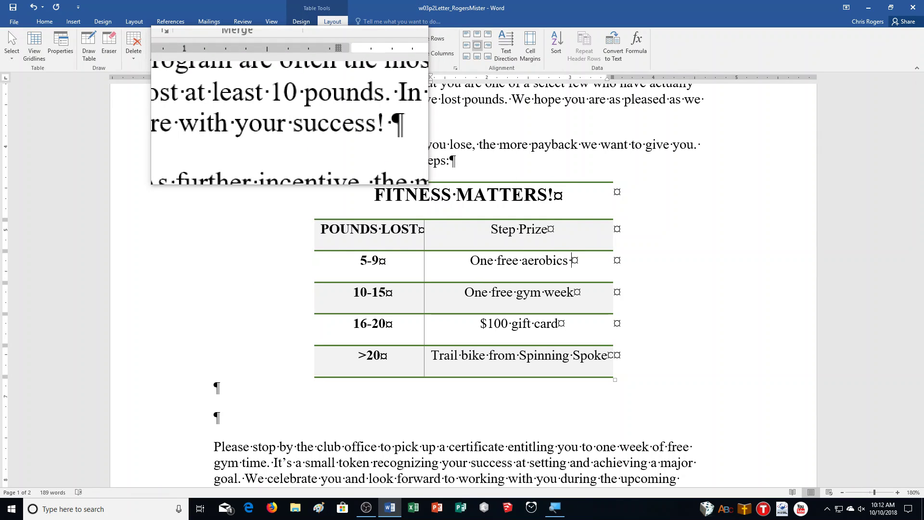
text(class)
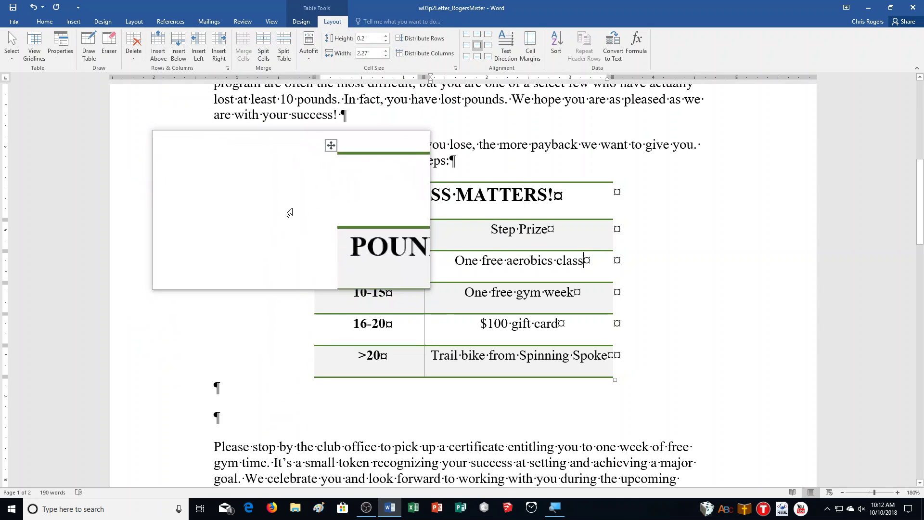
Step: Shade the FITNESS MATTERS! row Green, Accent 6, Darker 25% and make its text white
click(289, 209)
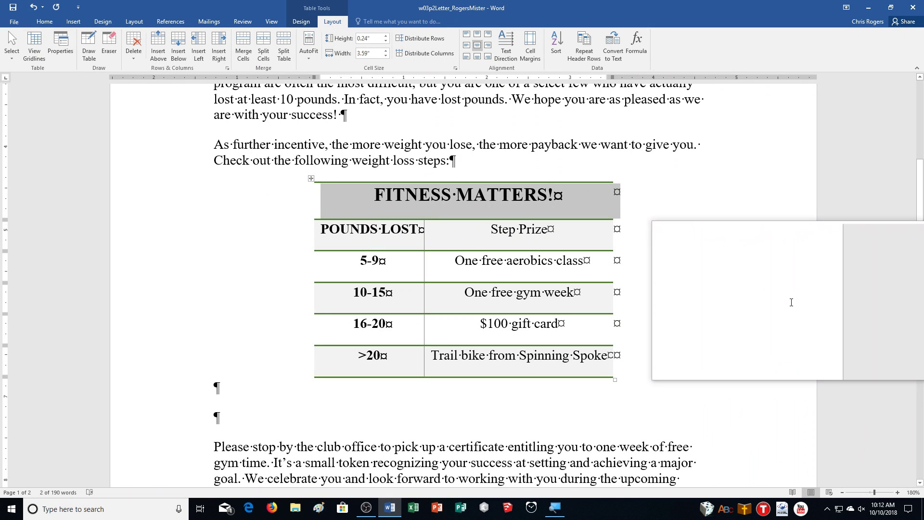
click(301, 21)
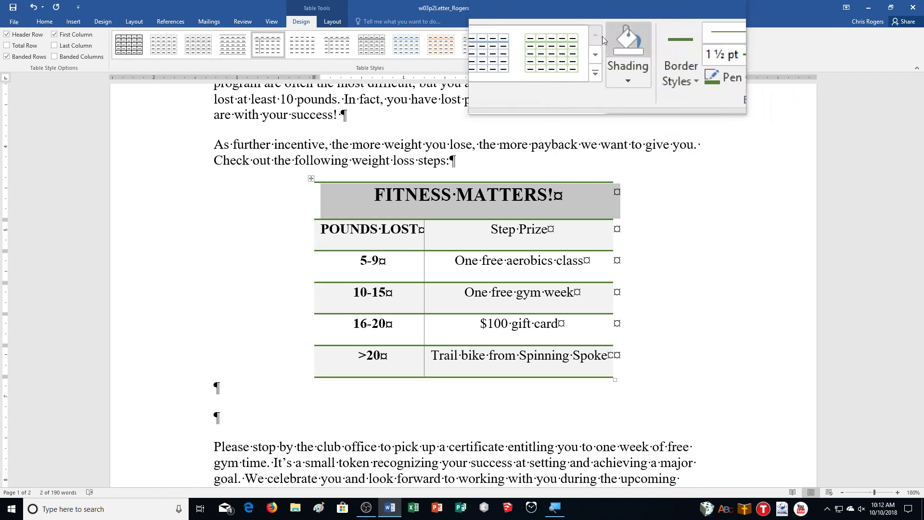
click(618, 60)
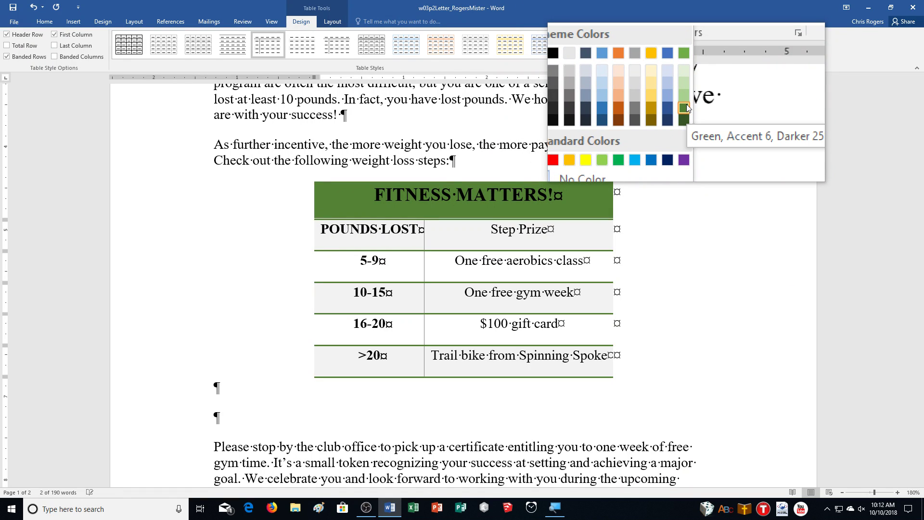
click(687, 104)
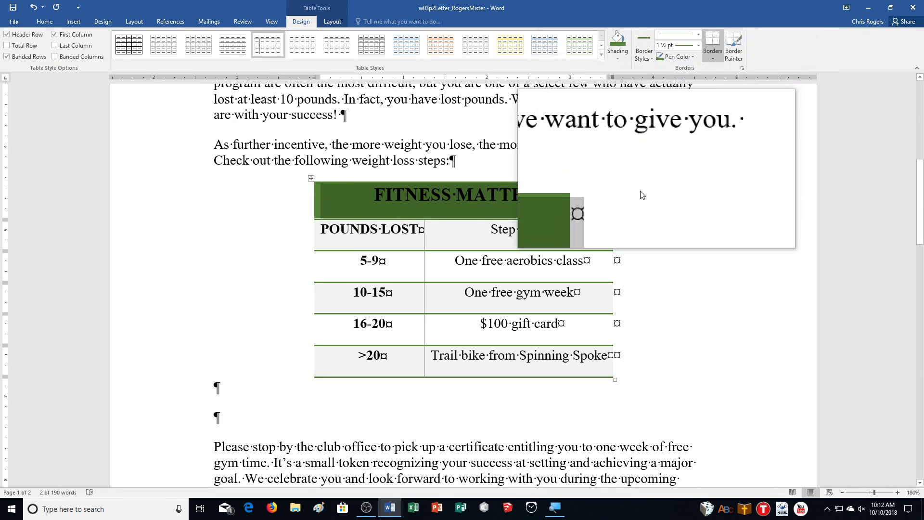
click(44, 21)
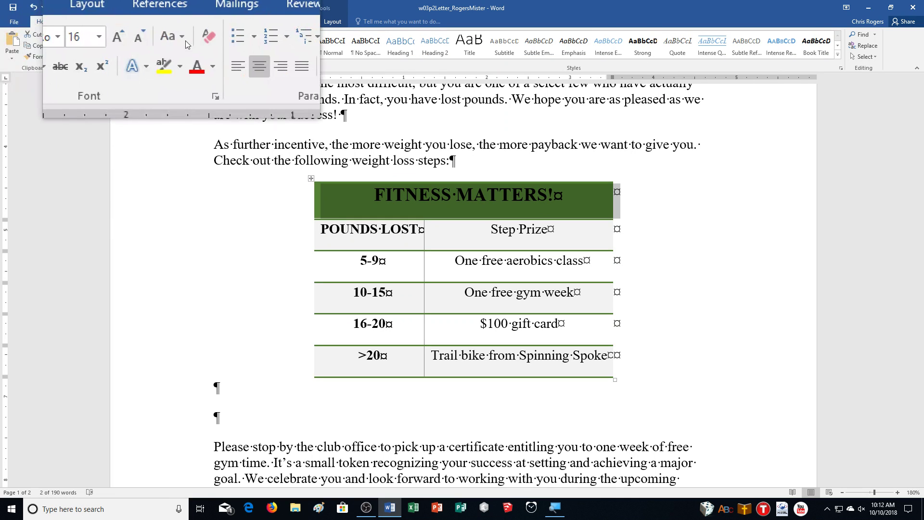
click(195, 57)
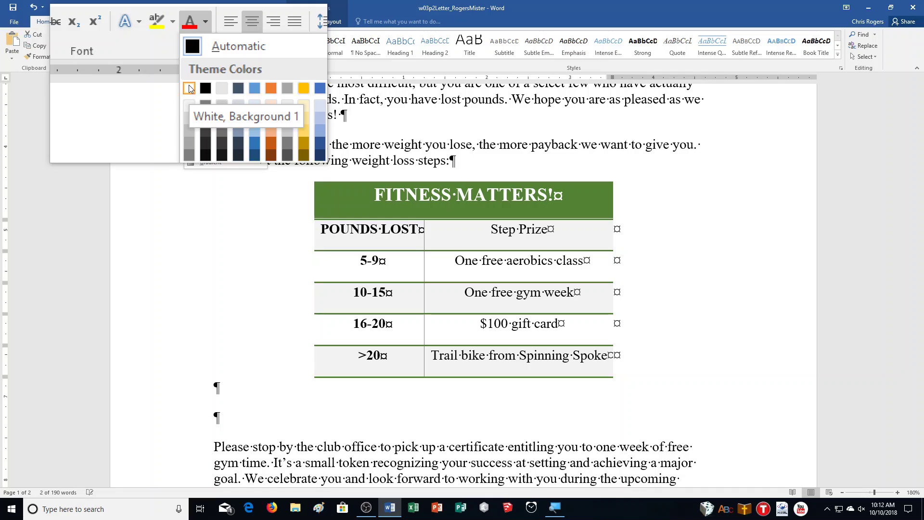
click(189, 88)
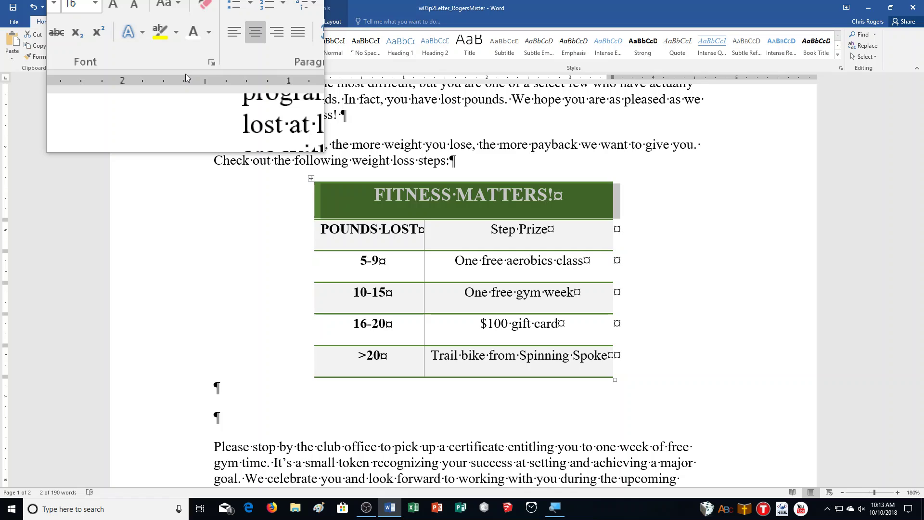
key(ctrl+End)
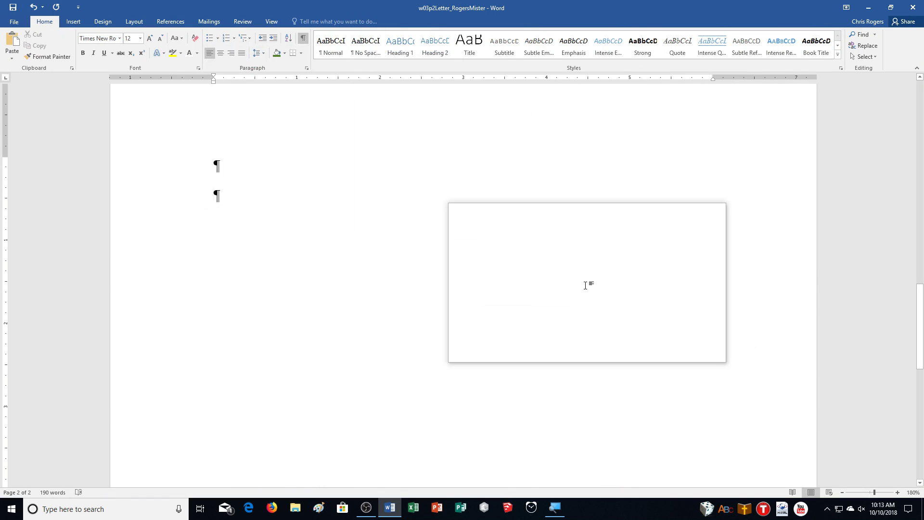
Step: Start a new third page after the table and add empty paragraphs there
click(278, 23)
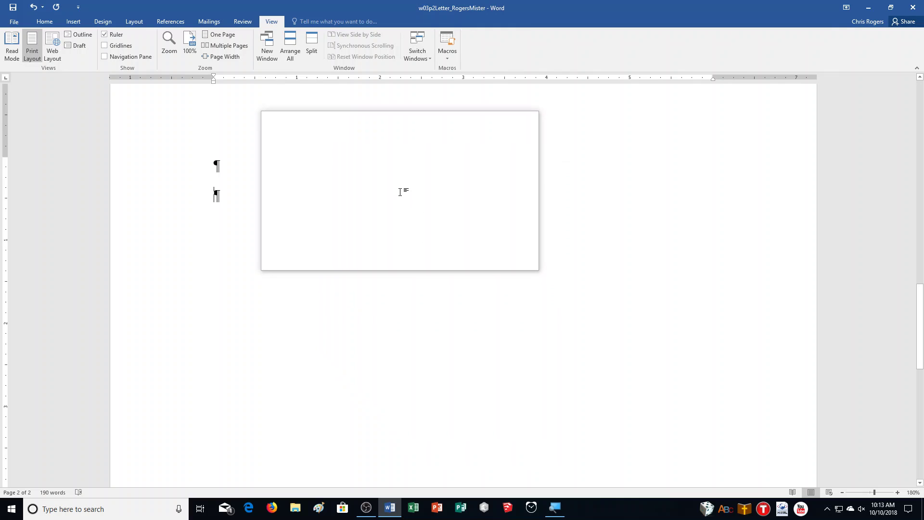
scroll(399, 188, up, 5)
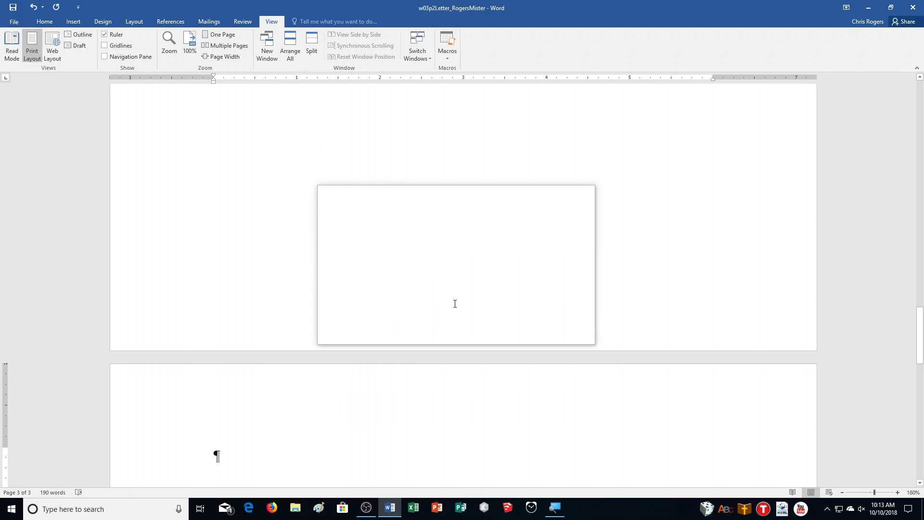
scroll(457, 332, down, 4)
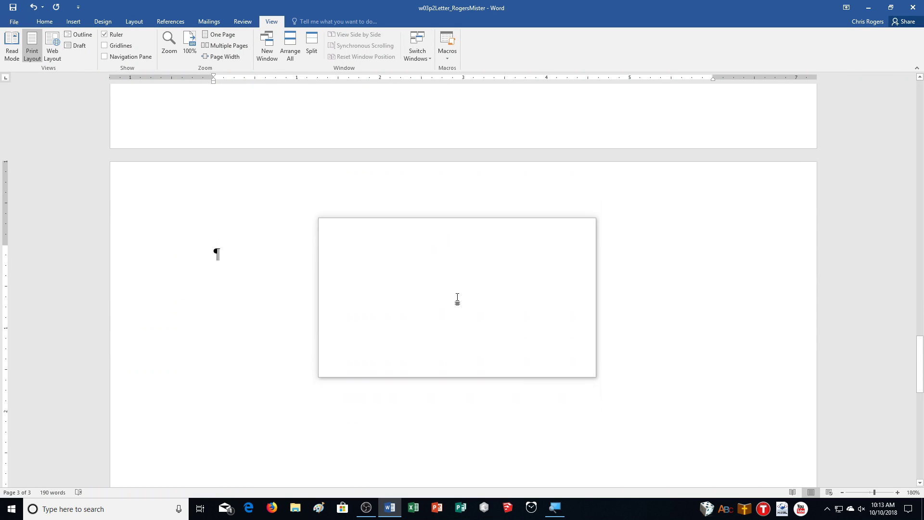
key(Return)
key(Return)
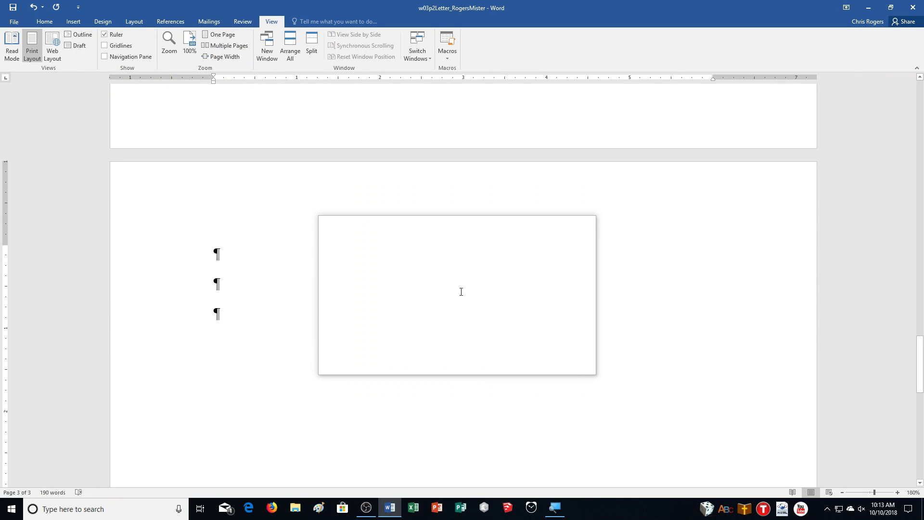
Step: Apply Heading 1 to the empty paragraph and type 'Meet Our Top Losers for the Month!'
click(44, 21)
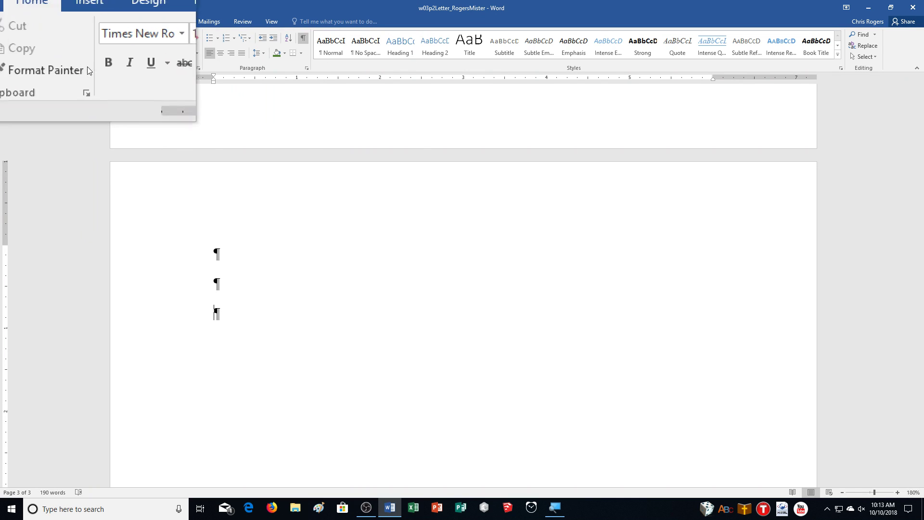
click(400, 56)
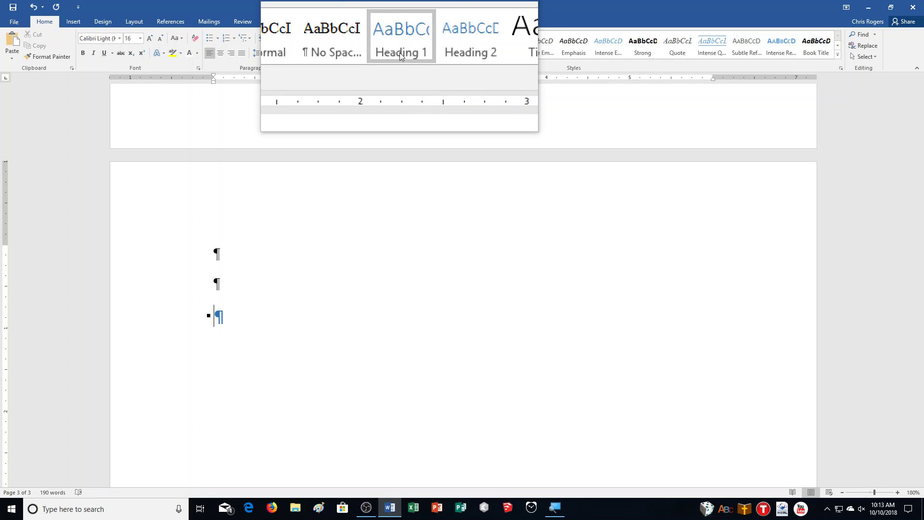
text(Mett )
text(Our Top Lose)
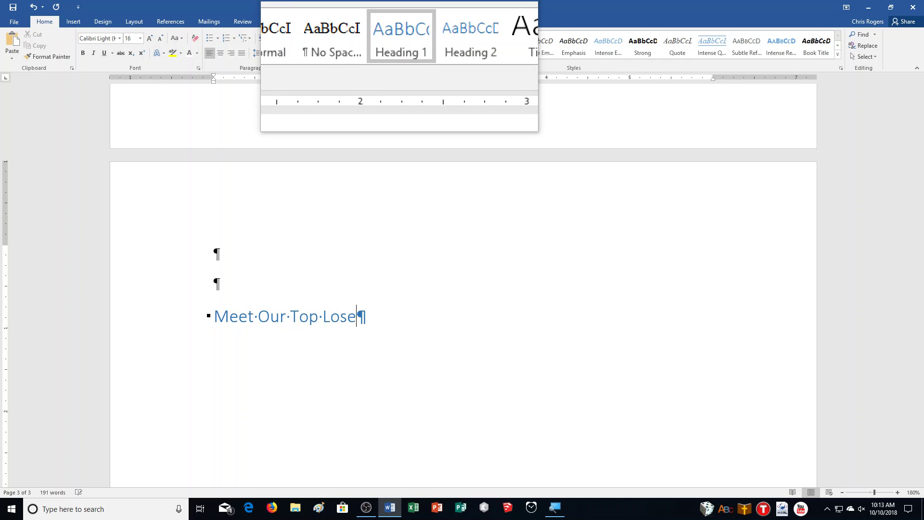
text(rs for the Month!)
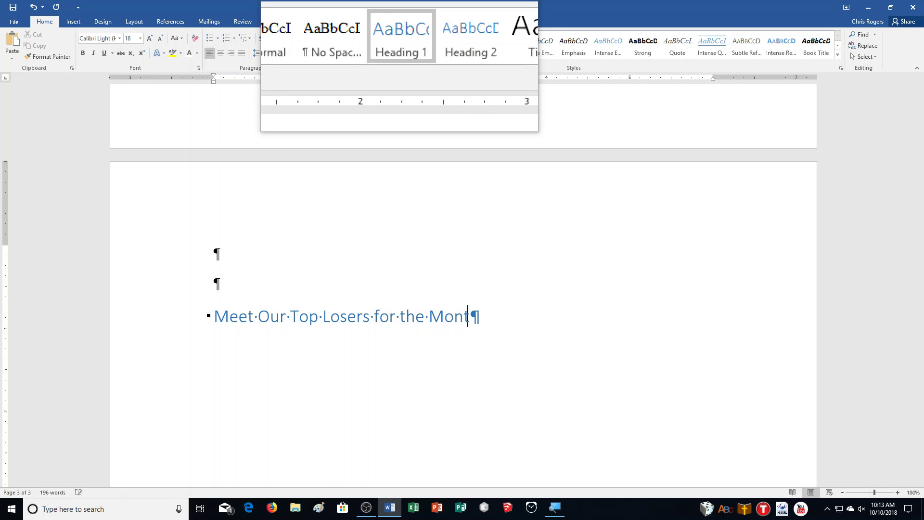
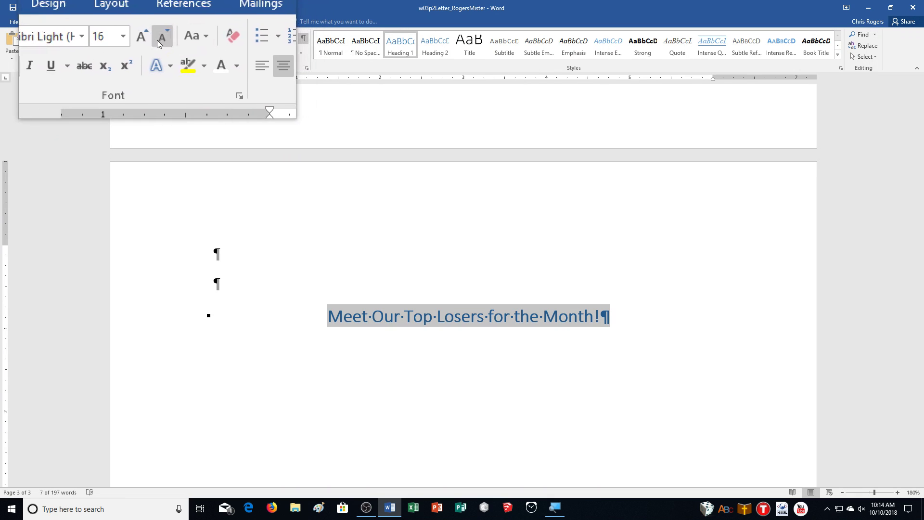
Step: Color the 'Meet Our Top Losers for the Month!' heading Green, Accent 6, Lighter 40%
click(198, 56)
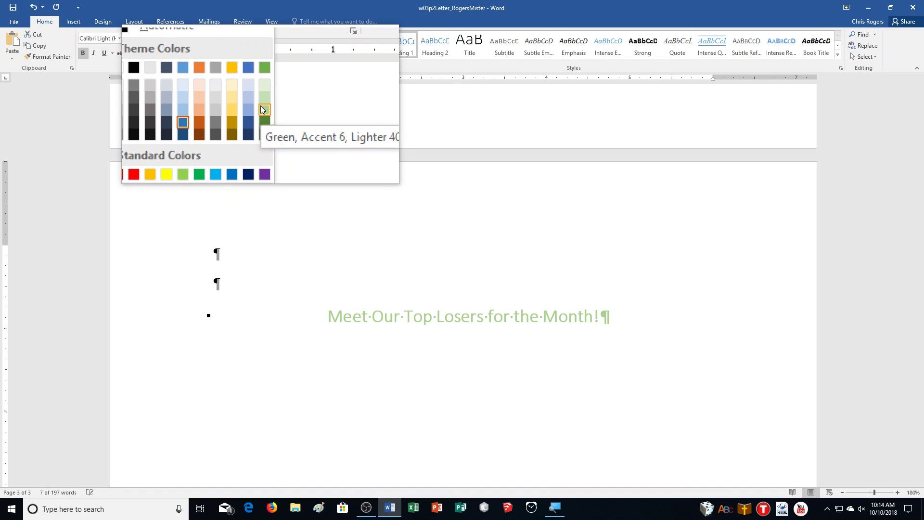
click(261, 88)
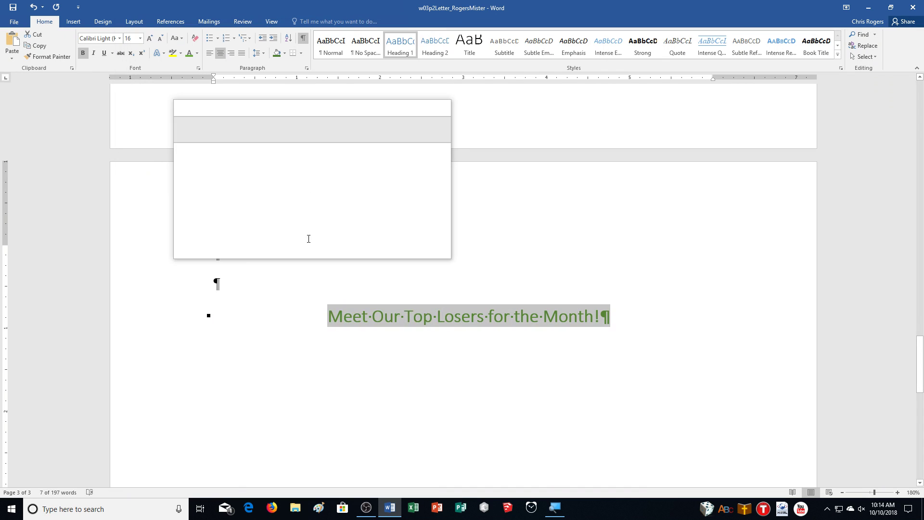
click(203, 317)
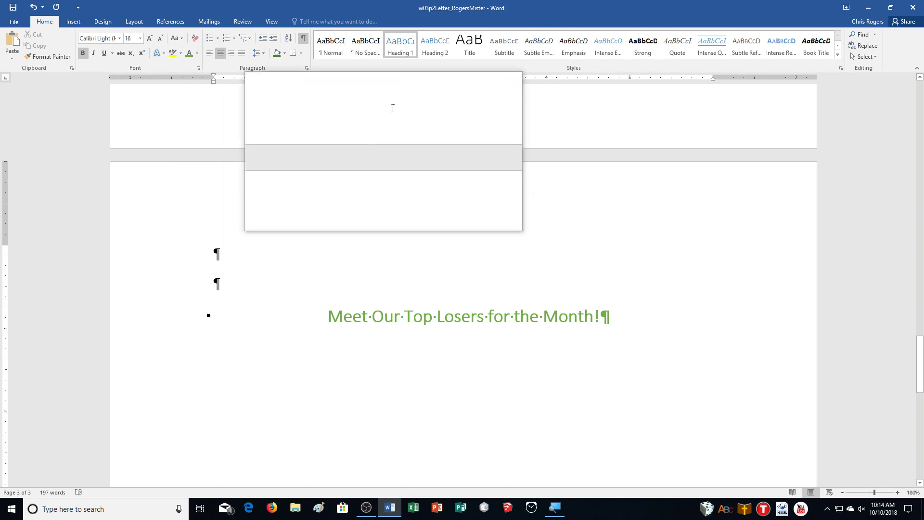
right_click(406, 54)
click(421, 74)
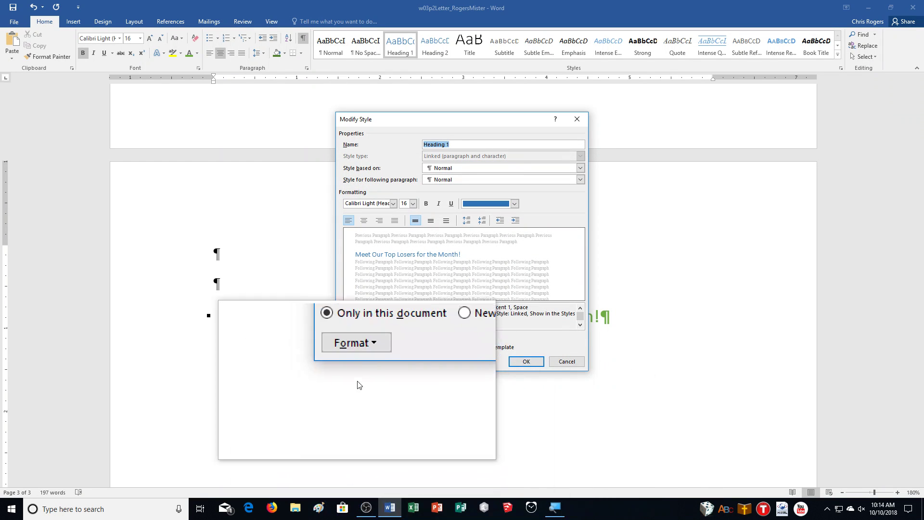
click(365, 362)
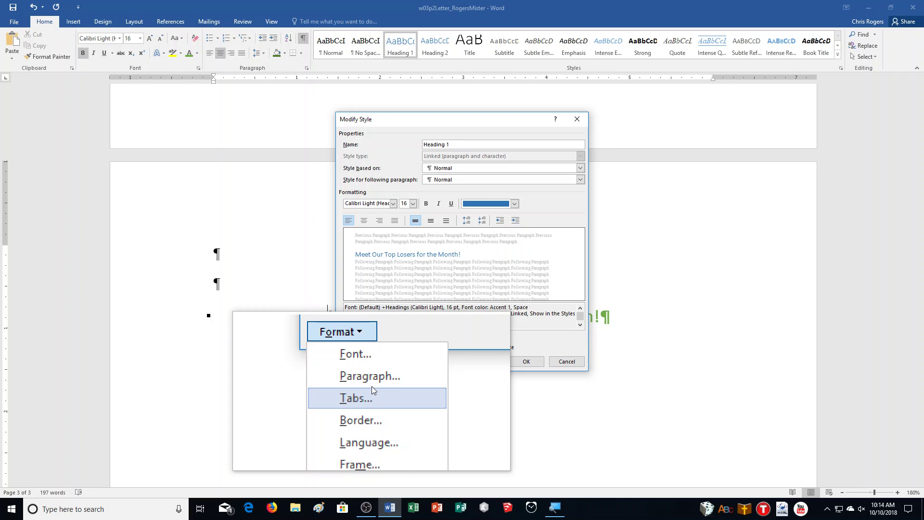
click(372, 386)
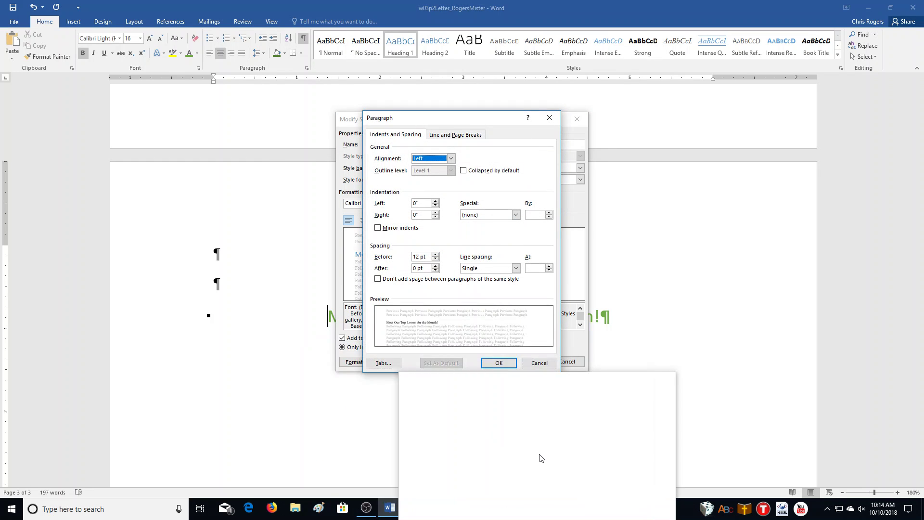
click(541, 363)
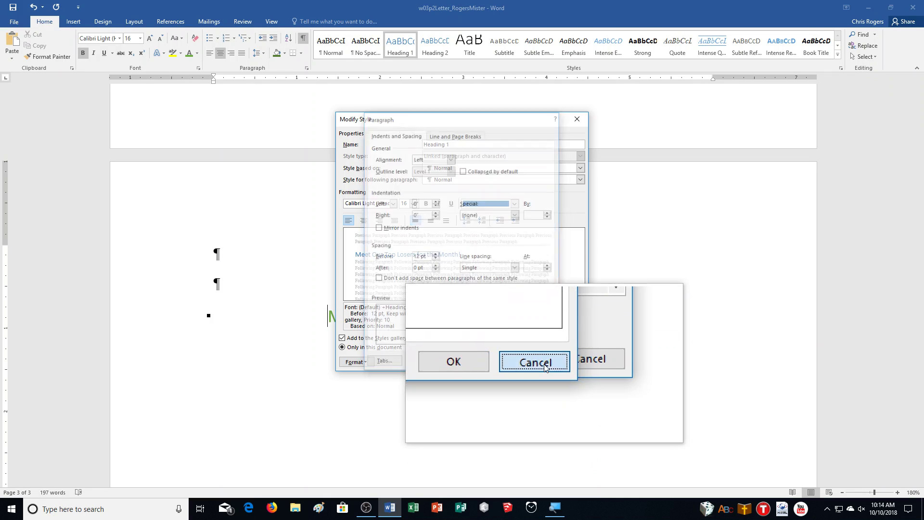
click(564, 362)
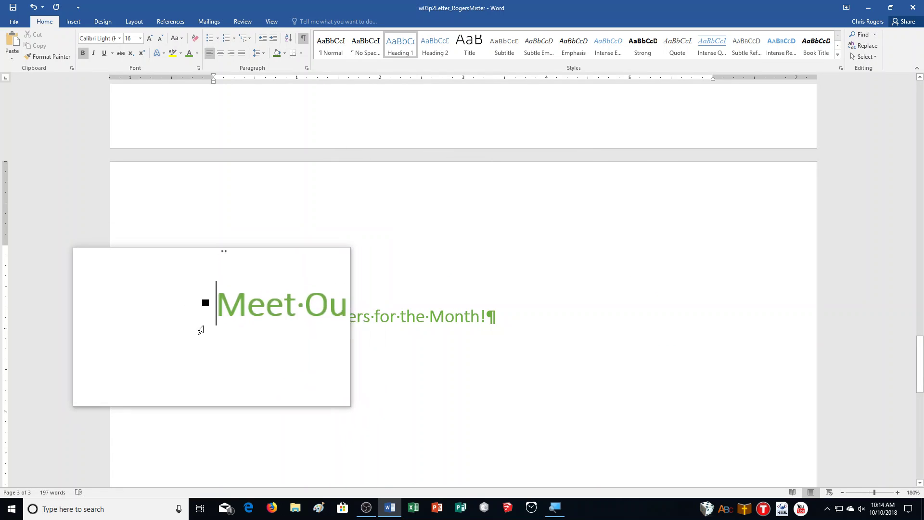
key(Delete)
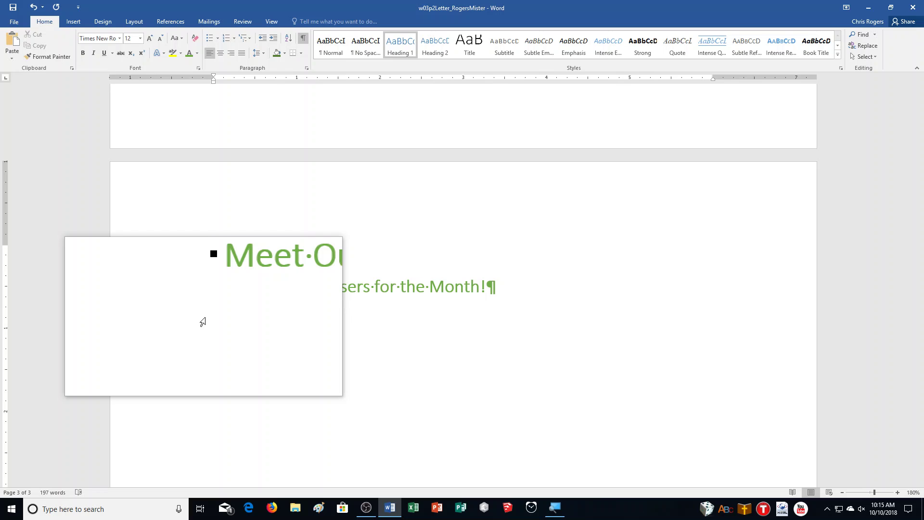
key(ctrl+z)
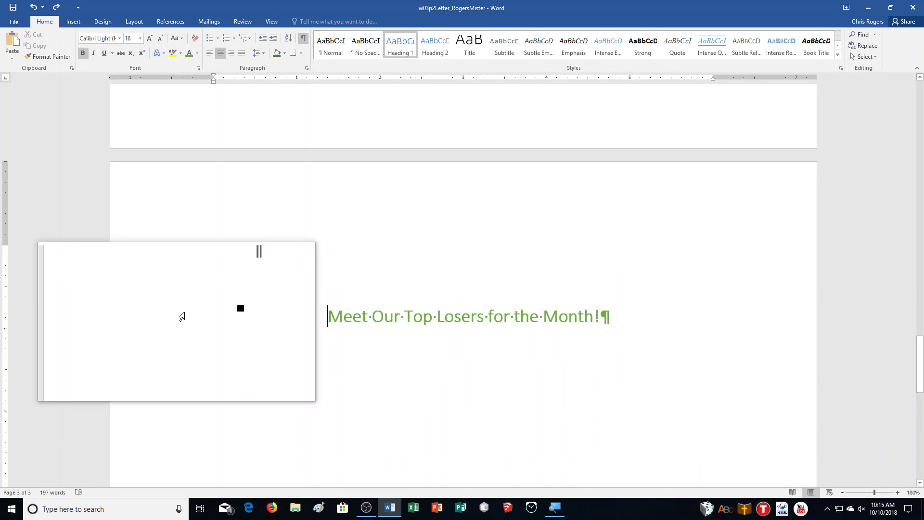
click(206, 318)
click(249, 315)
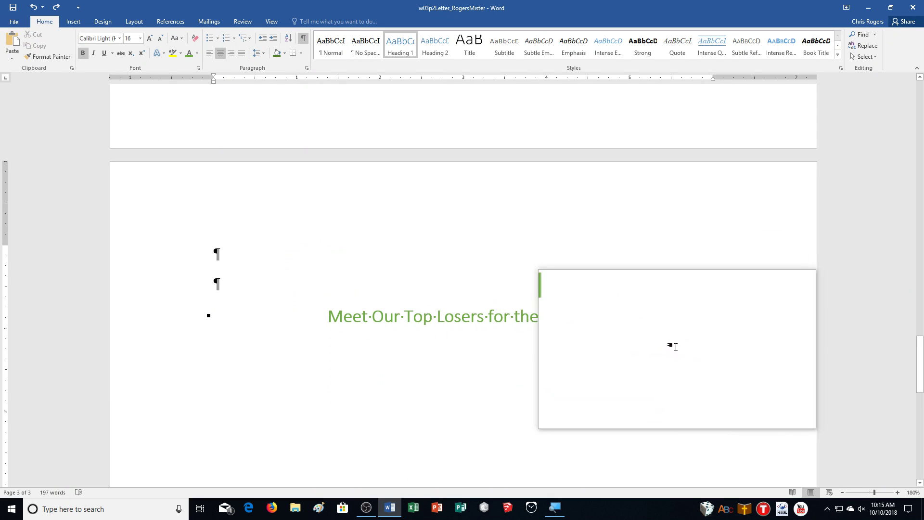
Step: Insert two blank Normal paragraphs after 'Month!' at the end of the heading
scroll(676, 346, down, 3)
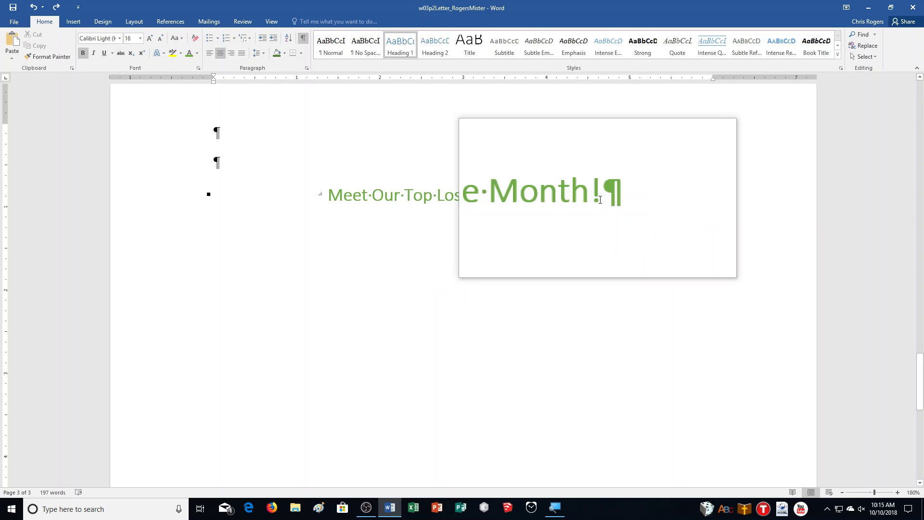
key(Return)
key(Return)
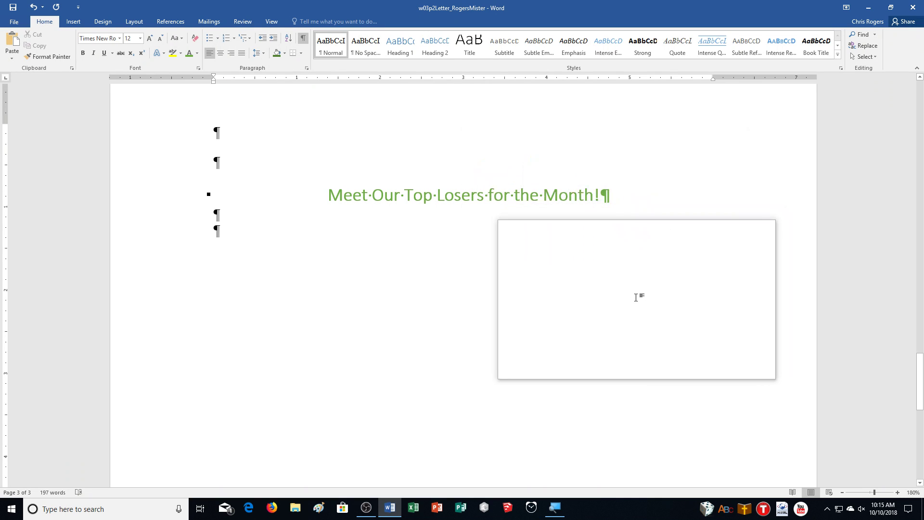
click(632, 199)
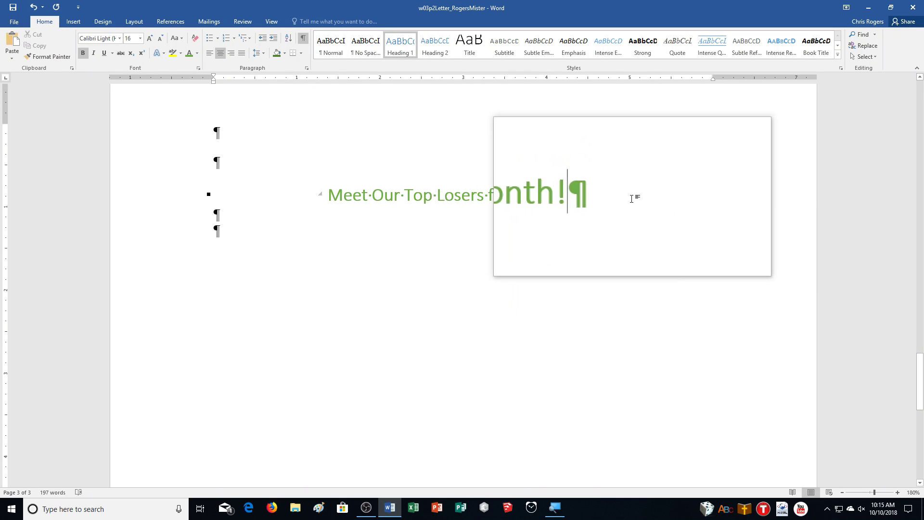
click(374, 244)
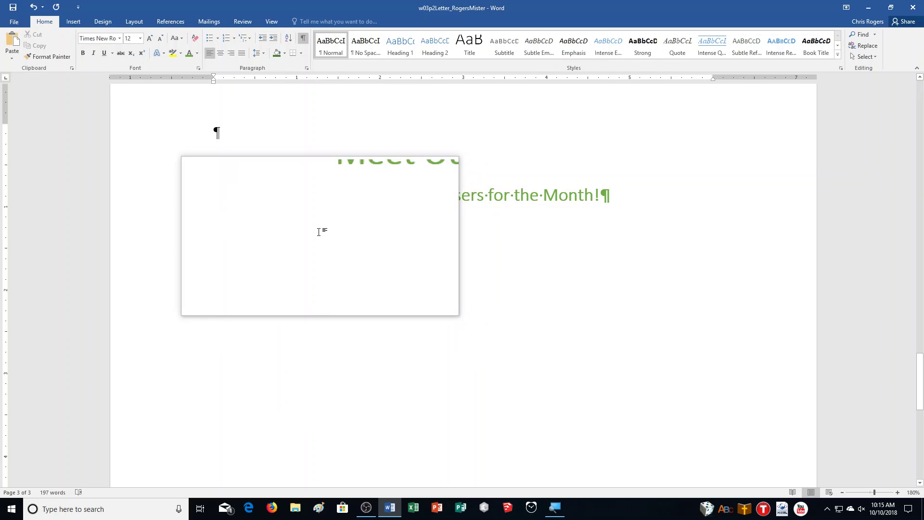
key(Up)
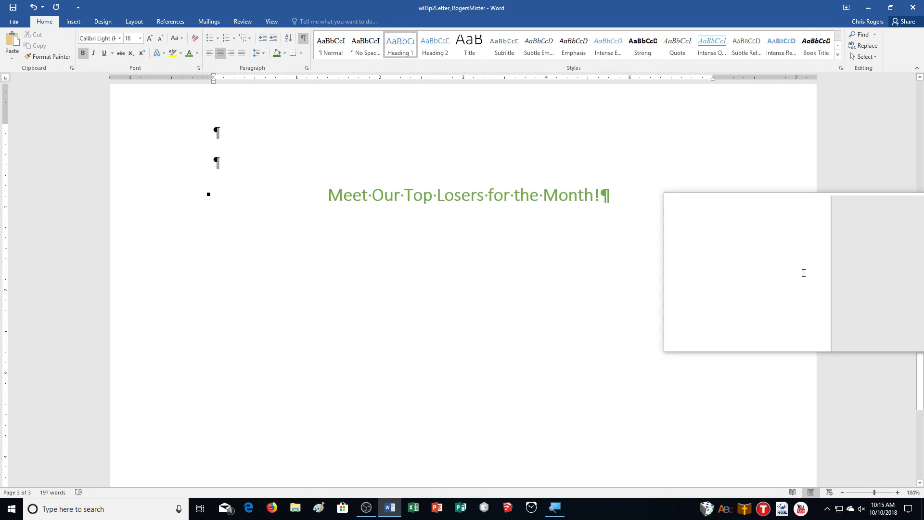
key(Return)
key(Return)
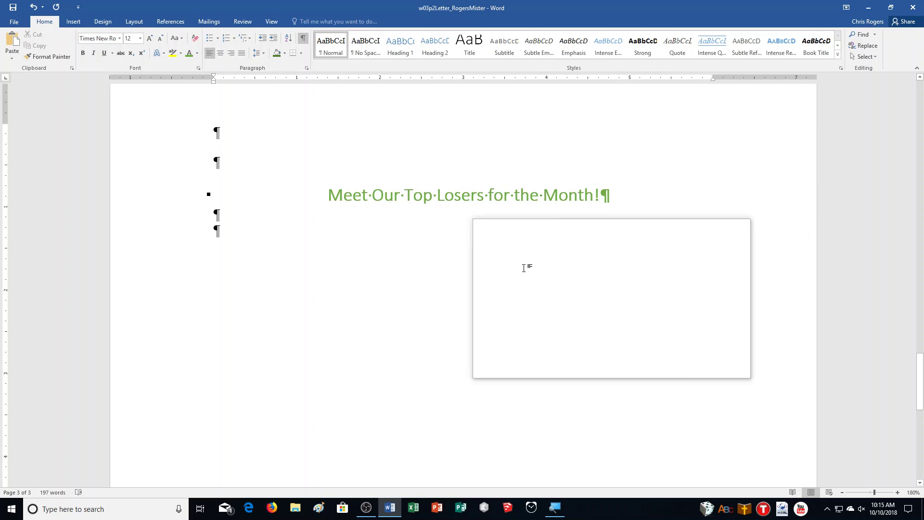
Step: Turn on Draw Table mode from Insert > Table and close the Magnifier window
click(83, 24)
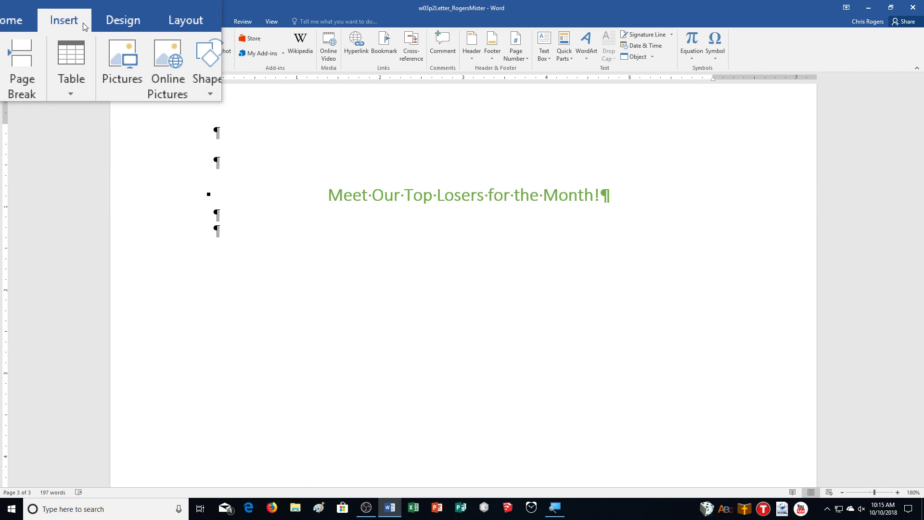
click(76, 46)
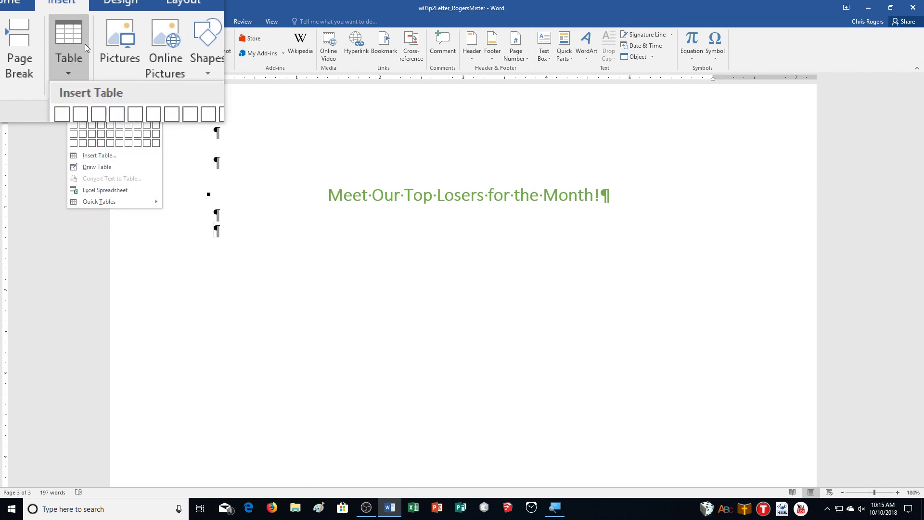
click(91, 169)
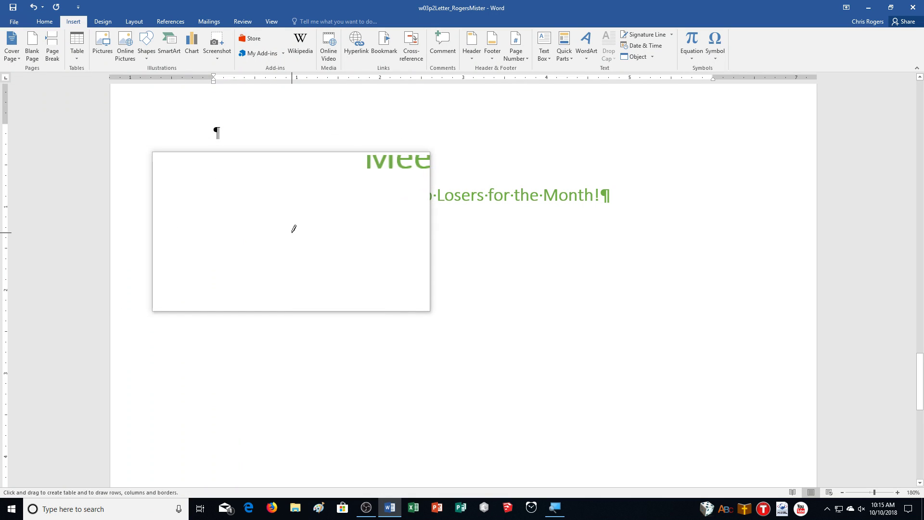
mouse_move(554, 507)
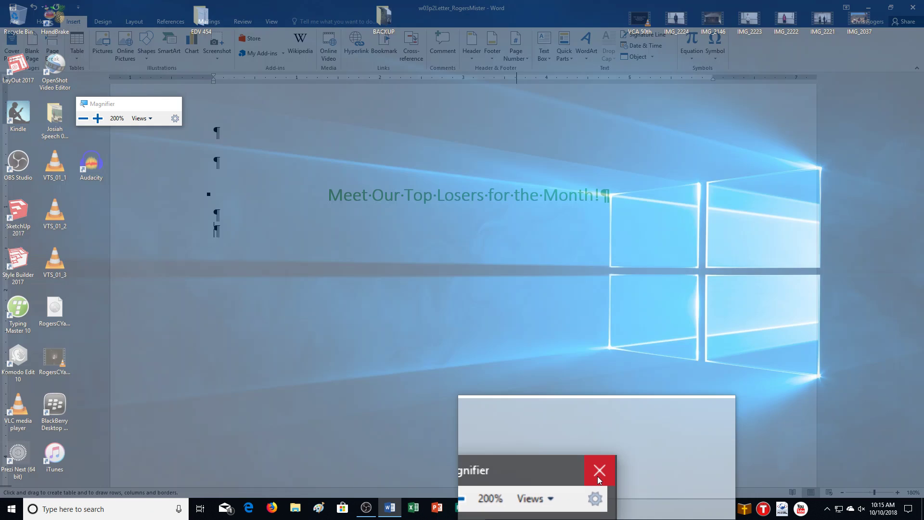
click(598, 472)
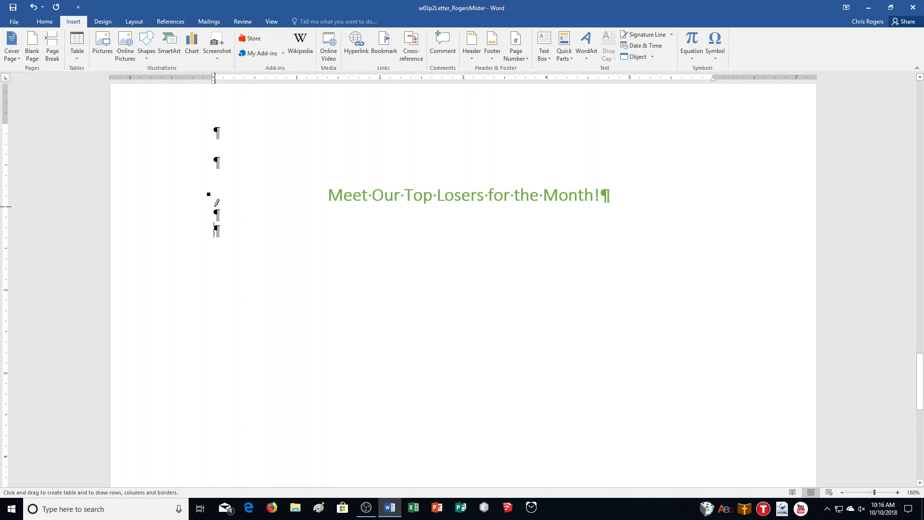
Step: Draw a table outline below the heading, then one vertical and two horizontal inner borders
click(215, 204)
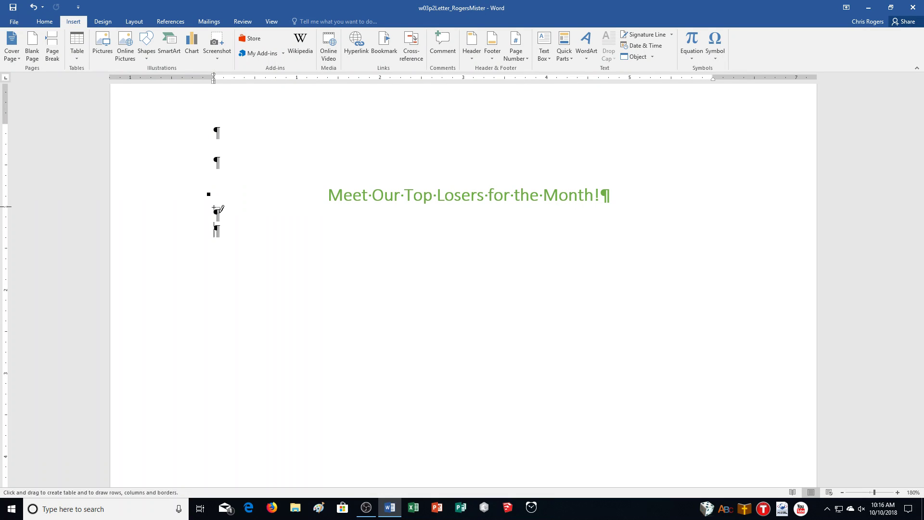
mouse_move(214, 206)
mouse_down()
mouse_move(549, 267)
mouse_move(556, 326)
mouse_move(546, 331)
mouse_up()
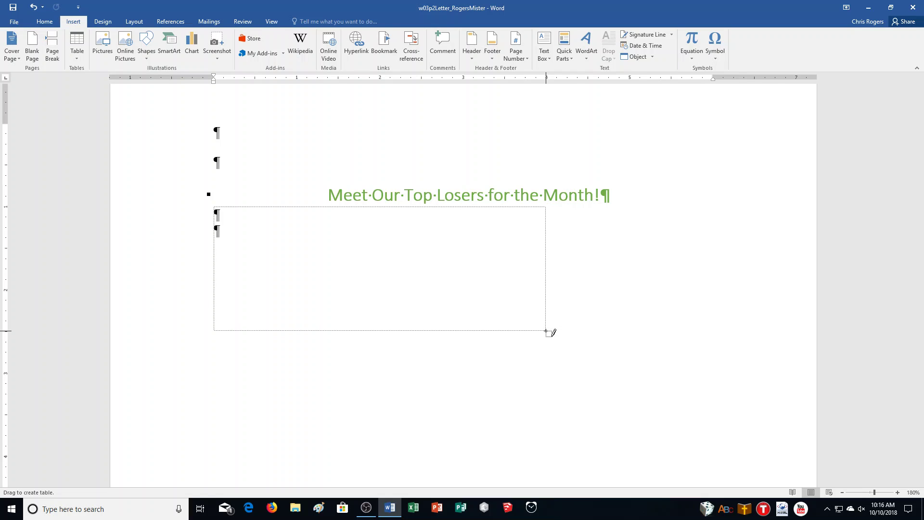
drag(545, 331, 545, 331)
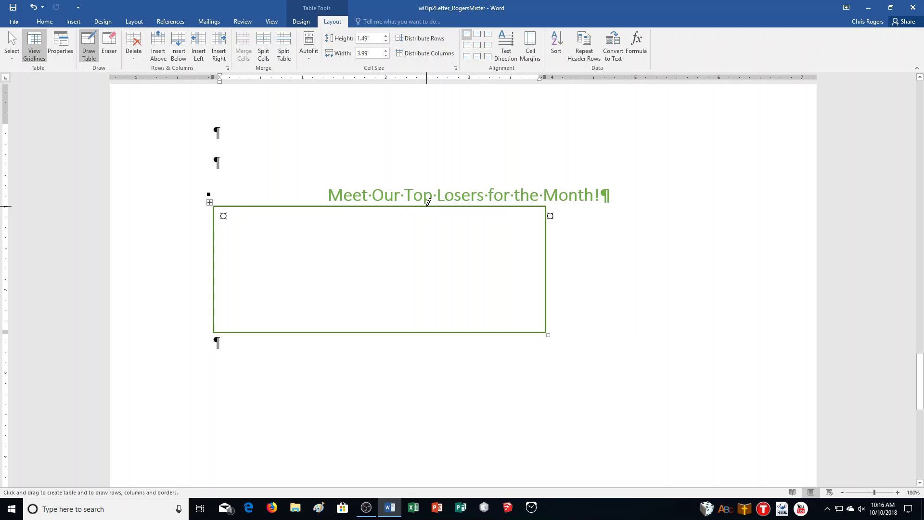
drag(428, 202, 435, 302)
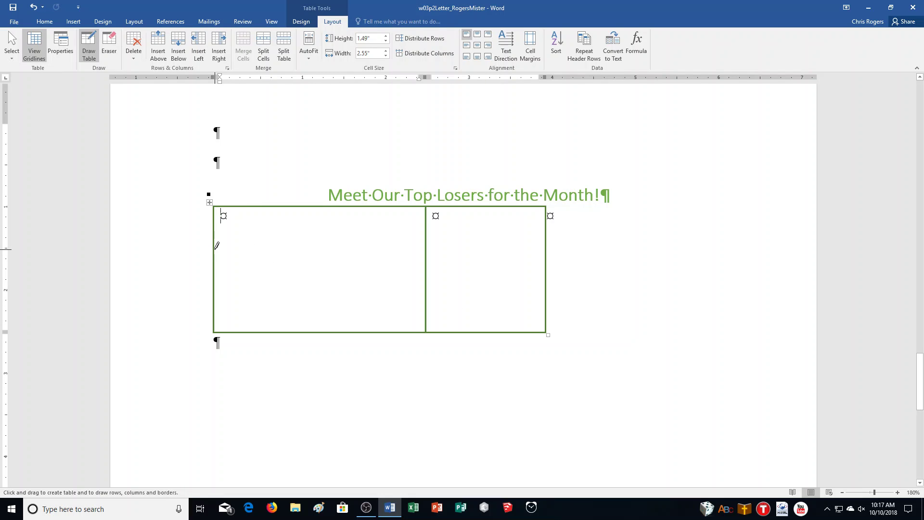
drag(216, 244, 486, 238)
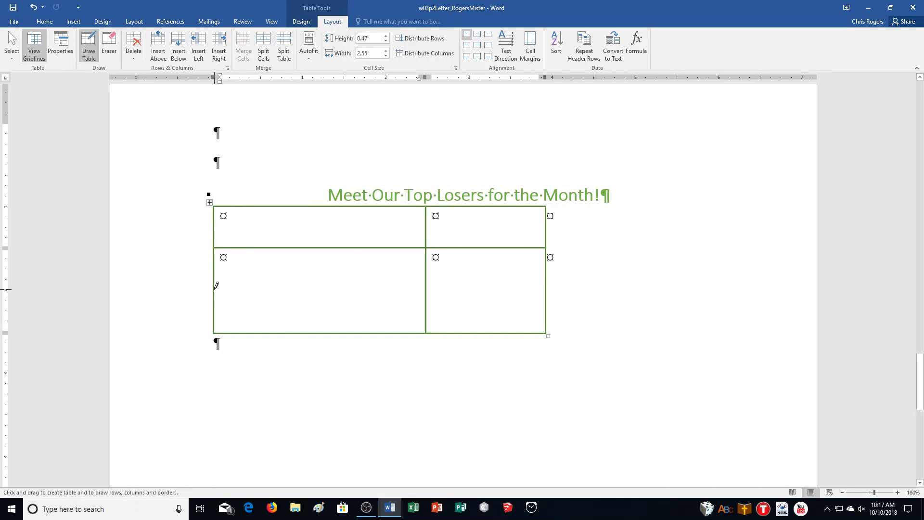
drag(216, 285, 443, 283)
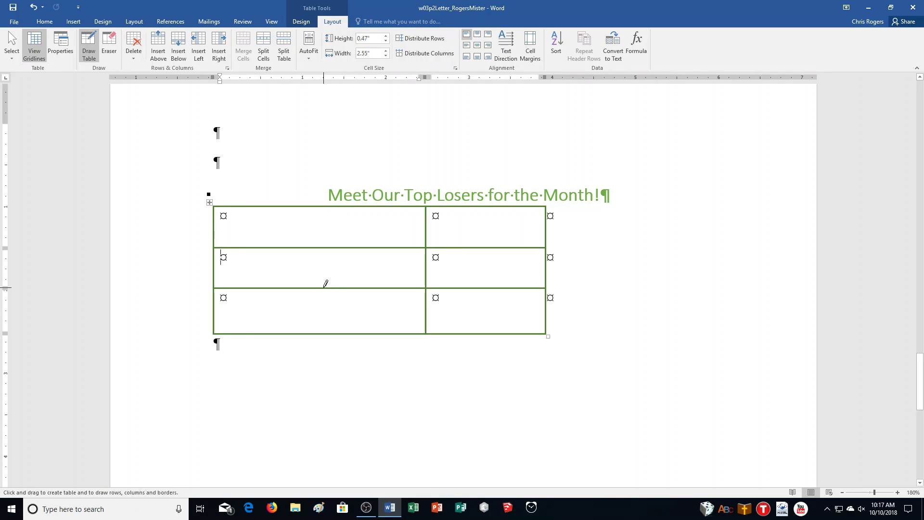
Step: Leave Draw Table mode and merge the first row's two cells into one
key(Escape)
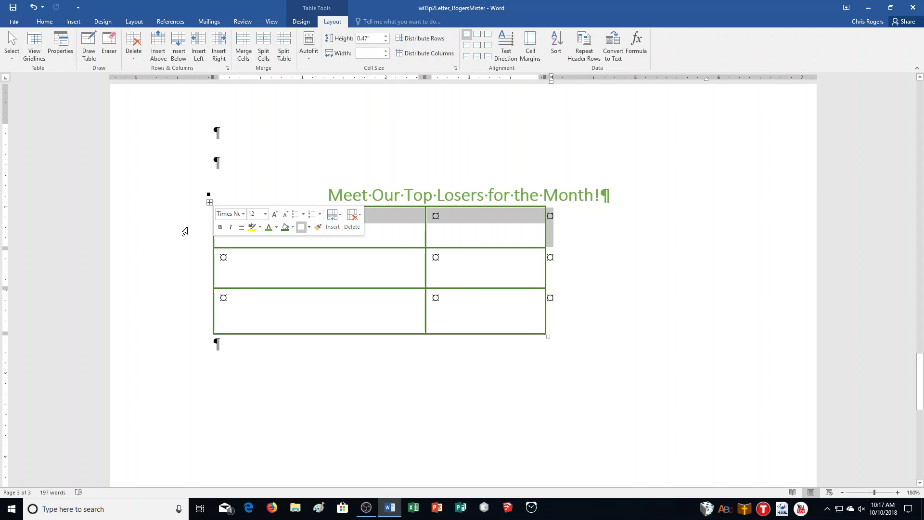
click(250, 58)
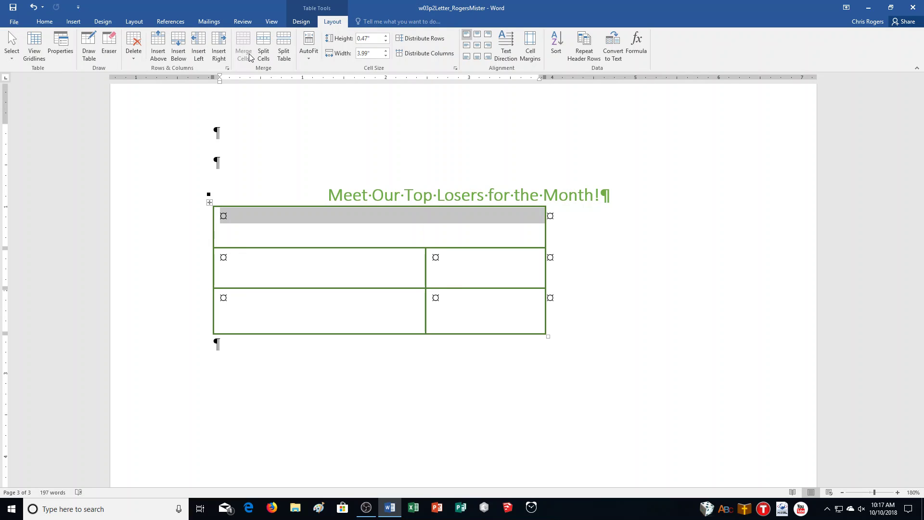
click(324, 233)
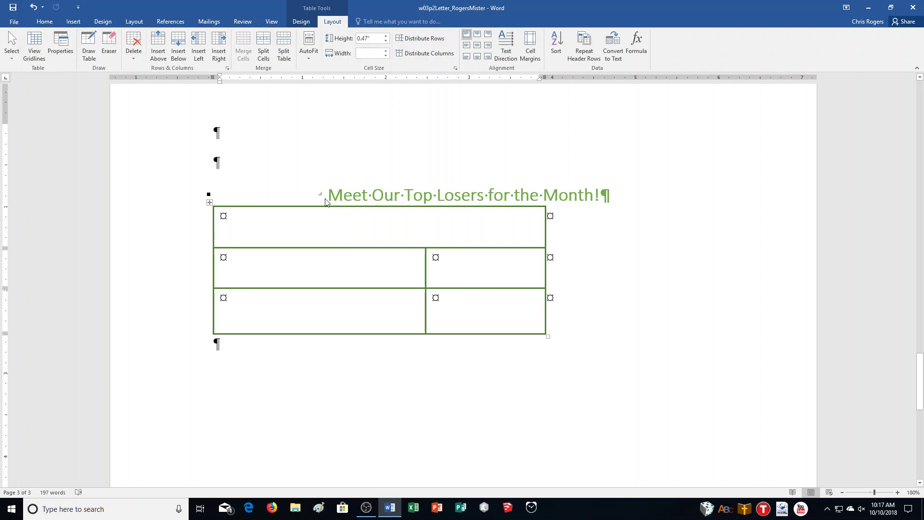
Step: Enter 'Tops at Weight Loss!' in the top cell, then two member names with losses 17 and 24
text(Tops at )
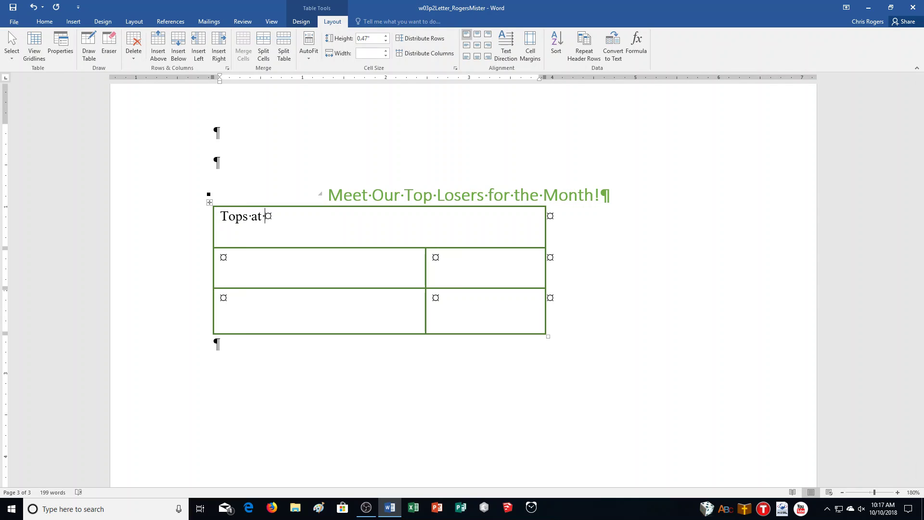
text(Weight Loss)
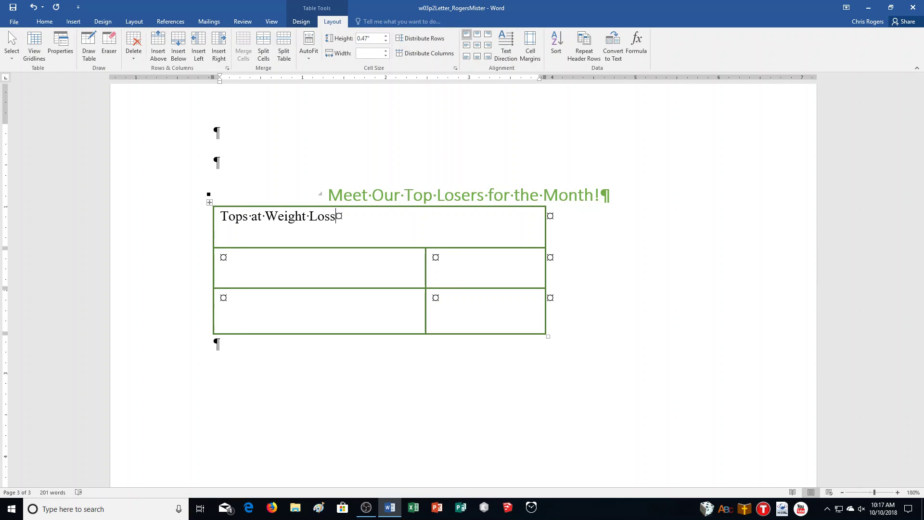
text(!)
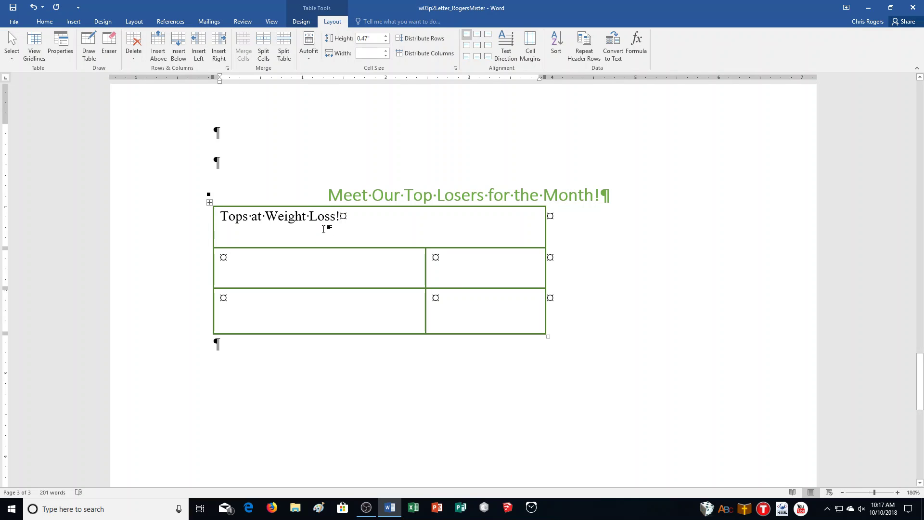
key(Tab)
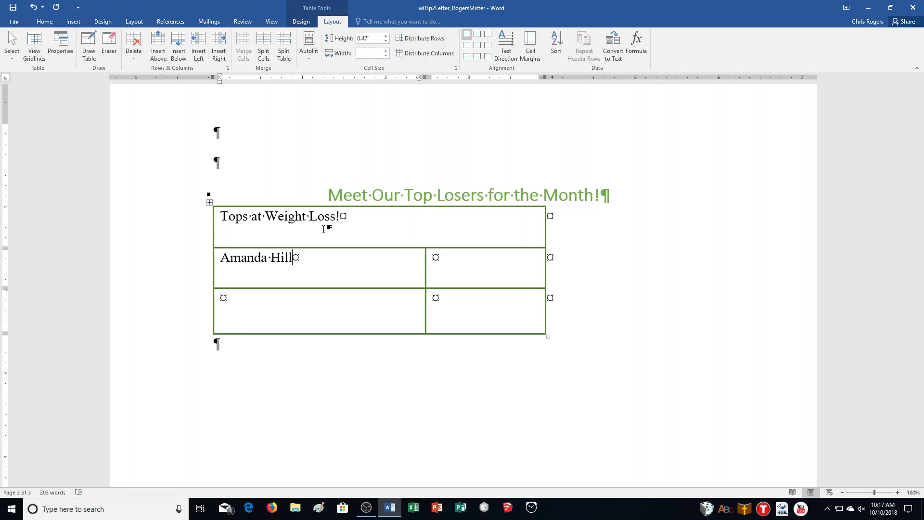
key(Tab)
text(17)
key(Tab)
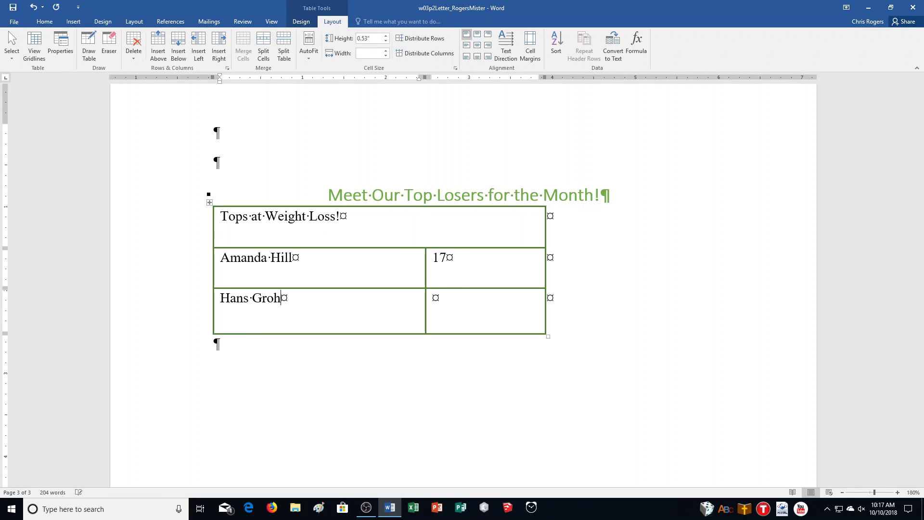
key(Tab)
text(24)
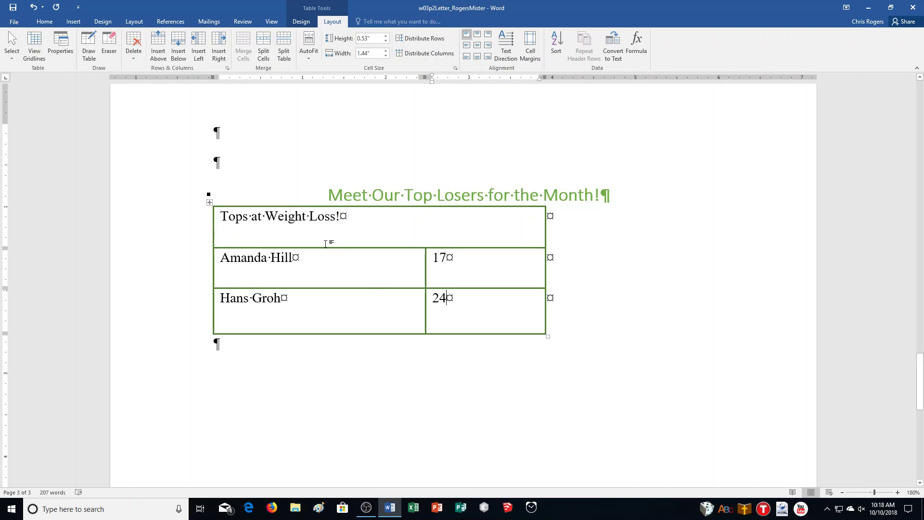
Step: Apply the Grid Table 1 Light - Accent 6 style from the Table Styles gallery
click(296, 22)
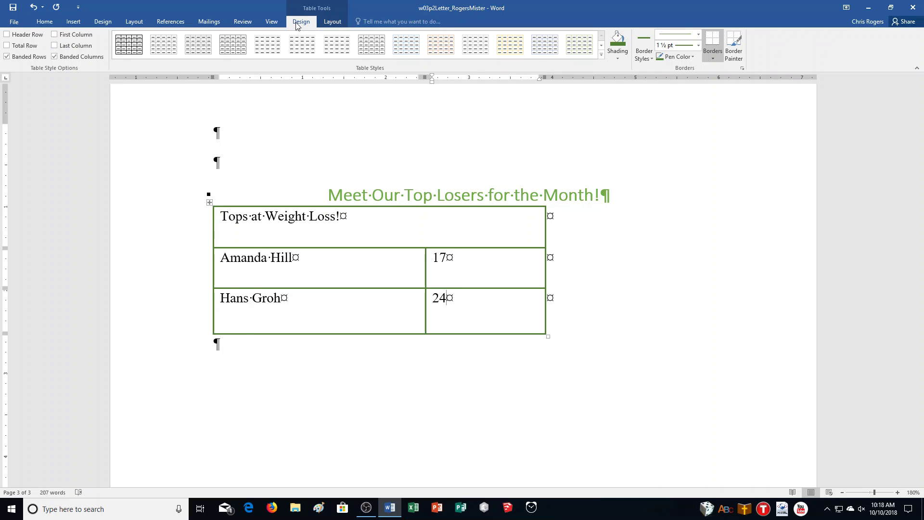
click(601, 57)
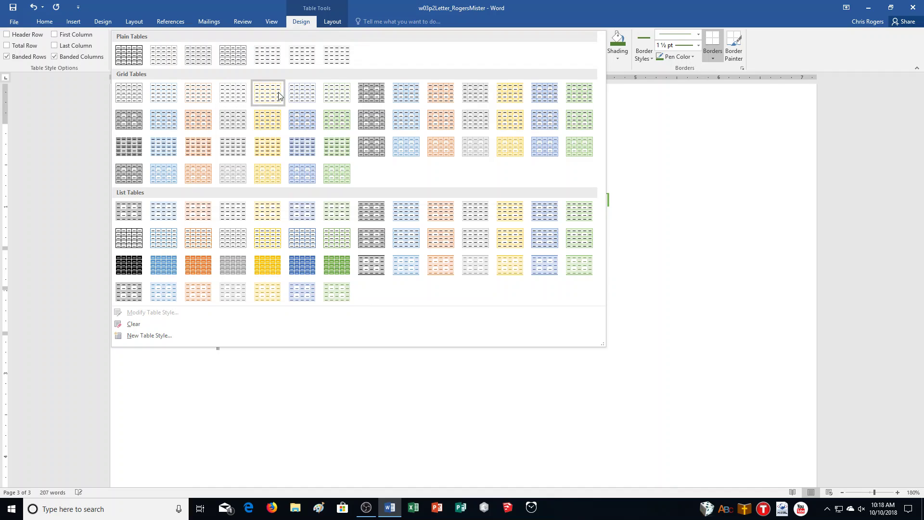
click(335, 95)
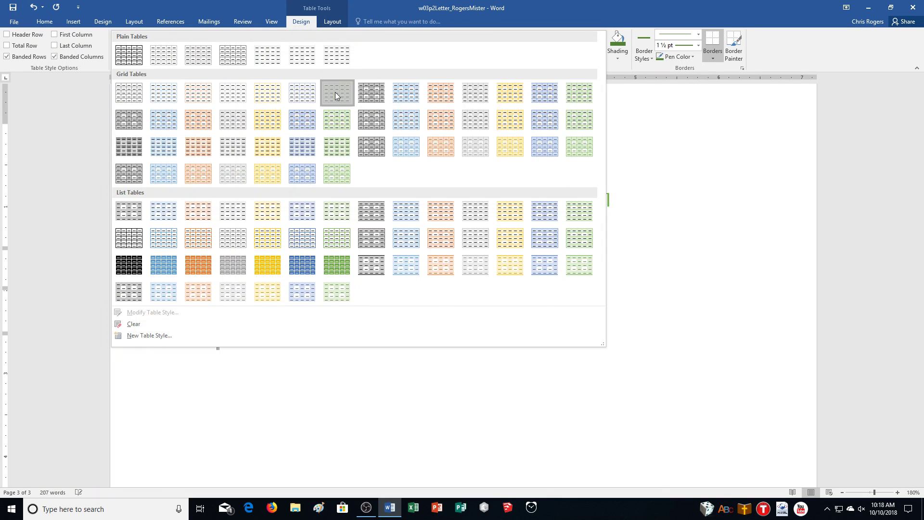
Step: Launch the Windows Magnifier through a 'magnifier' search
click(96, 503)
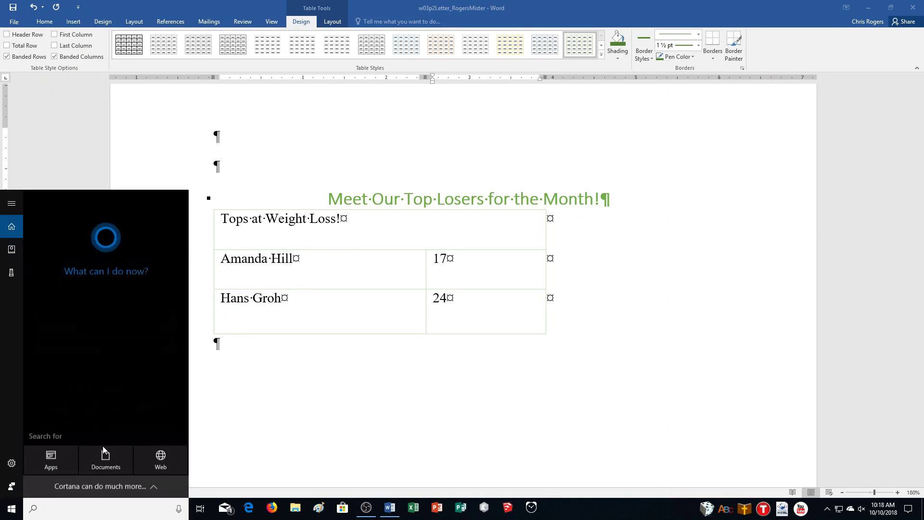
text(magnifier)
key(Return)
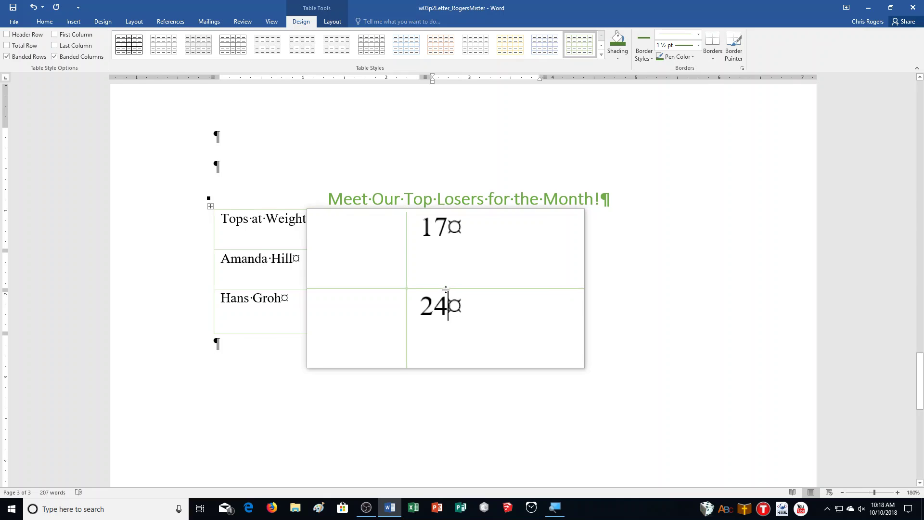
Step: Add a fourth table row labelled 'Total' and move to its second cell
key(Tab)
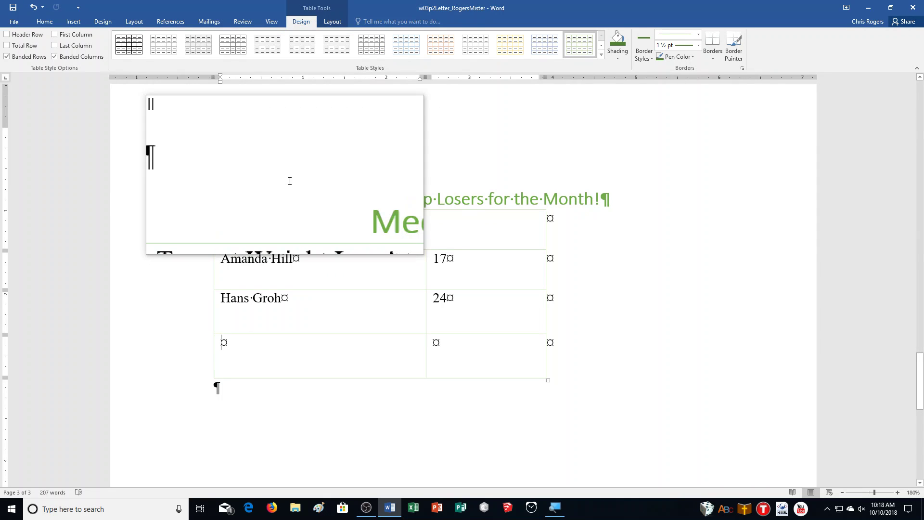
text(Total)
key(Tab)
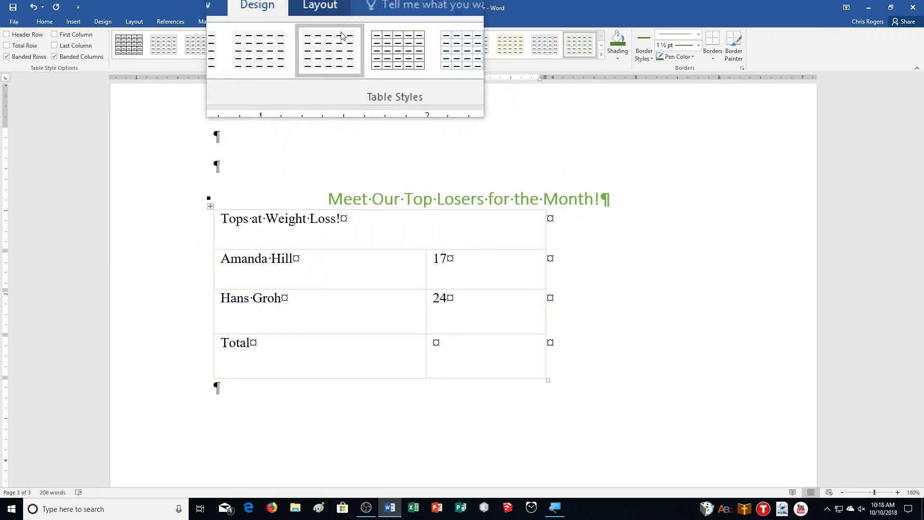
Step: Insert a =SUM(ABOVE) formula in the Total cell, giving 41
click(329, 22)
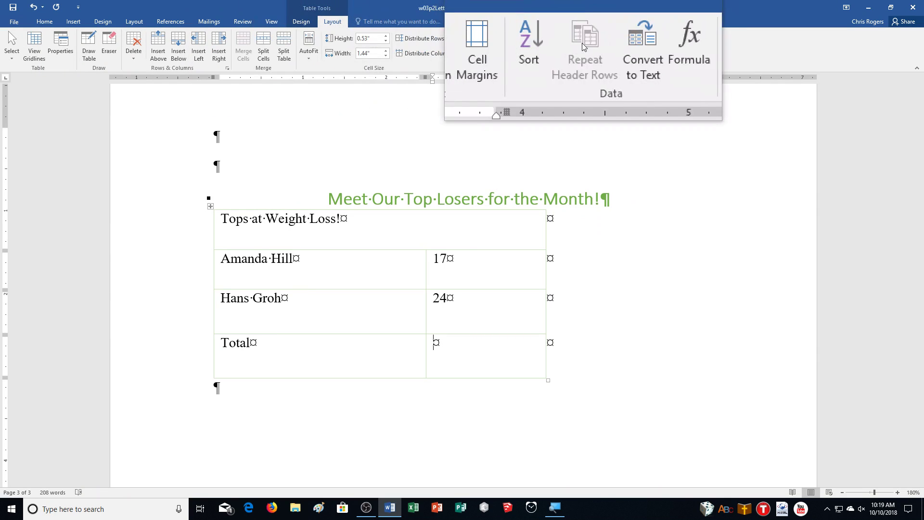
click(628, 46)
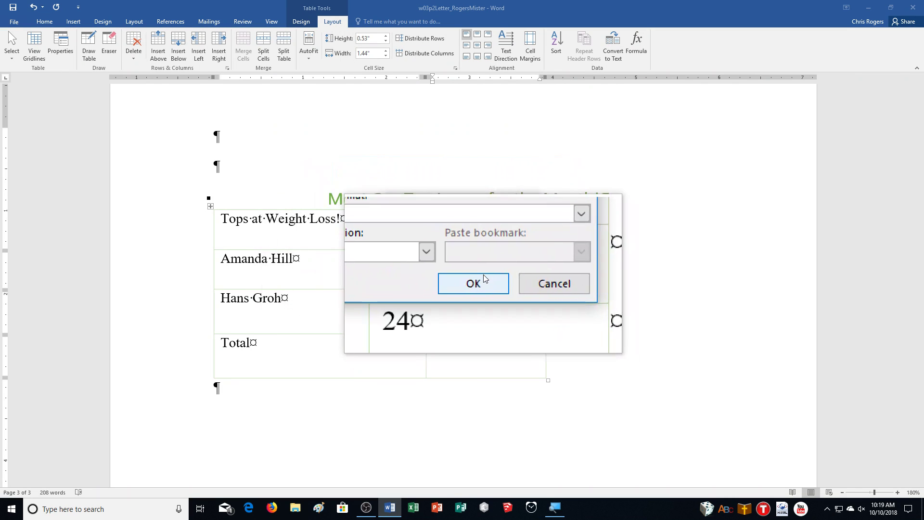
click(483, 276)
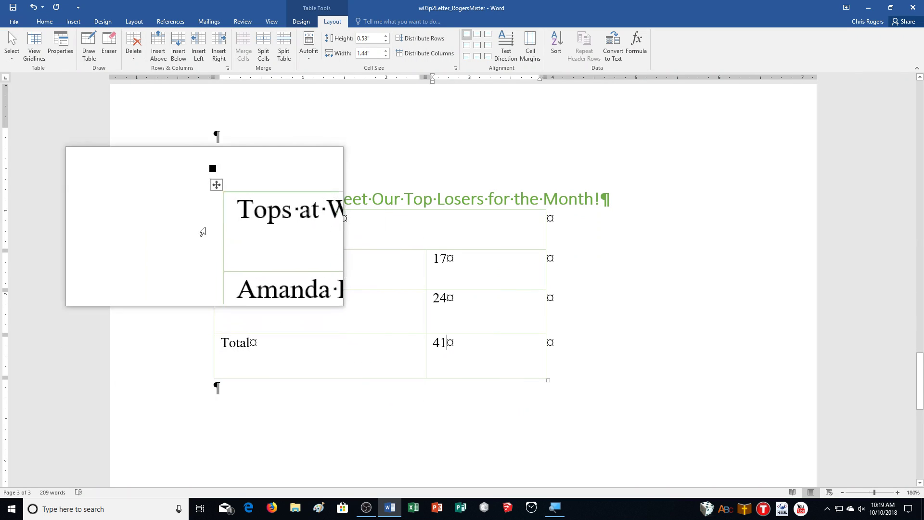
Step: Sort the two member rows by Column 2 in descending order
click(202, 272)
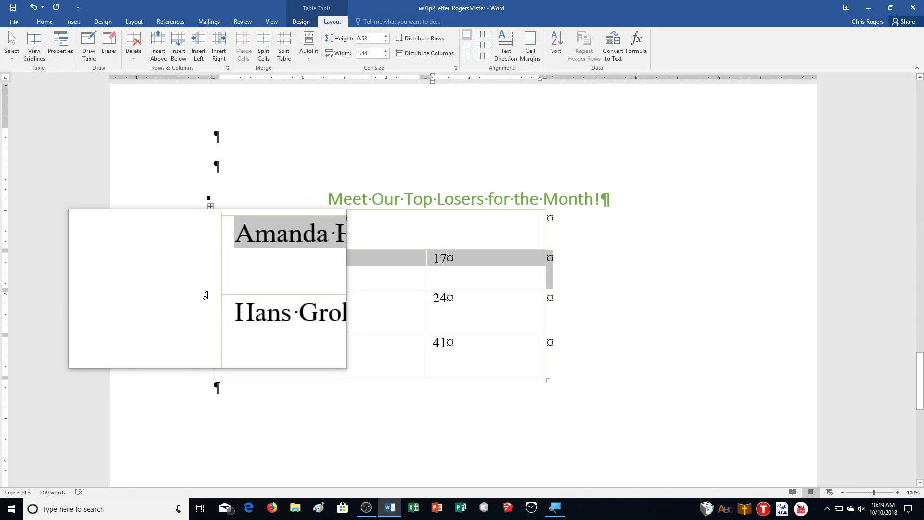
drag(205, 295, 204, 308)
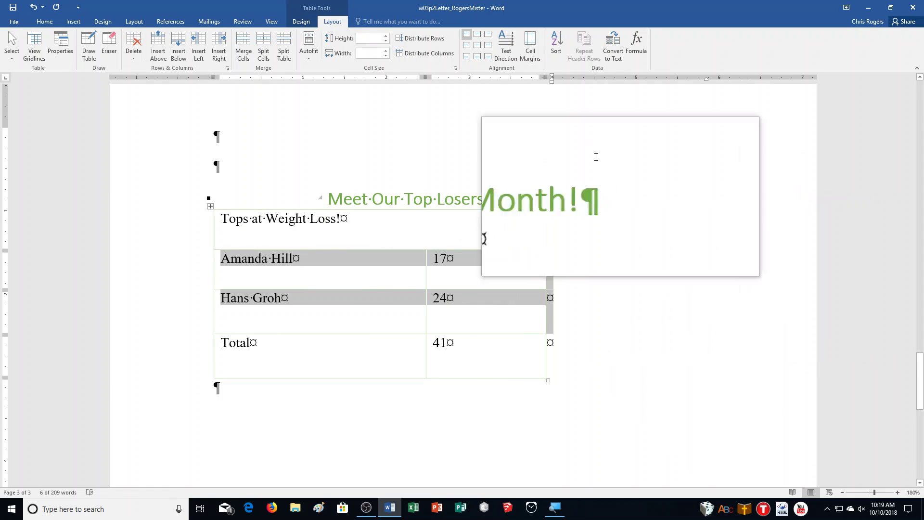
click(560, 43)
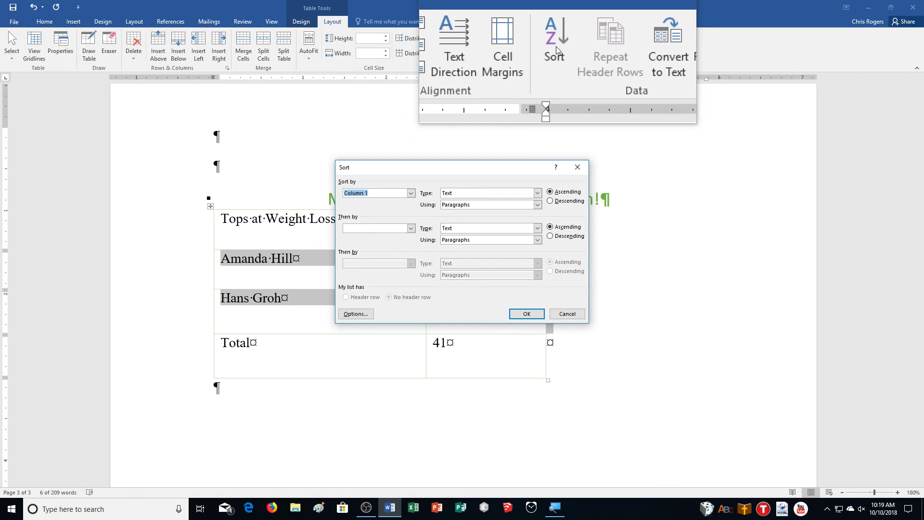
click(410, 195)
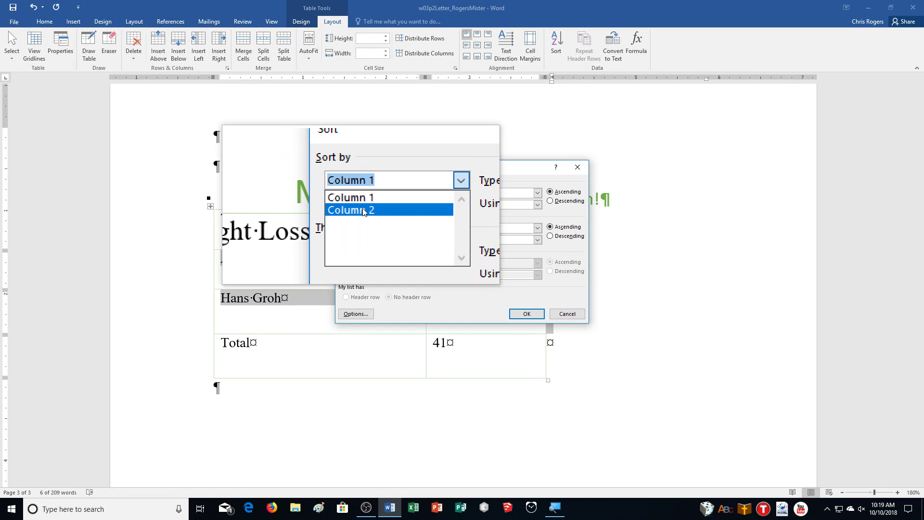
click(306, 209)
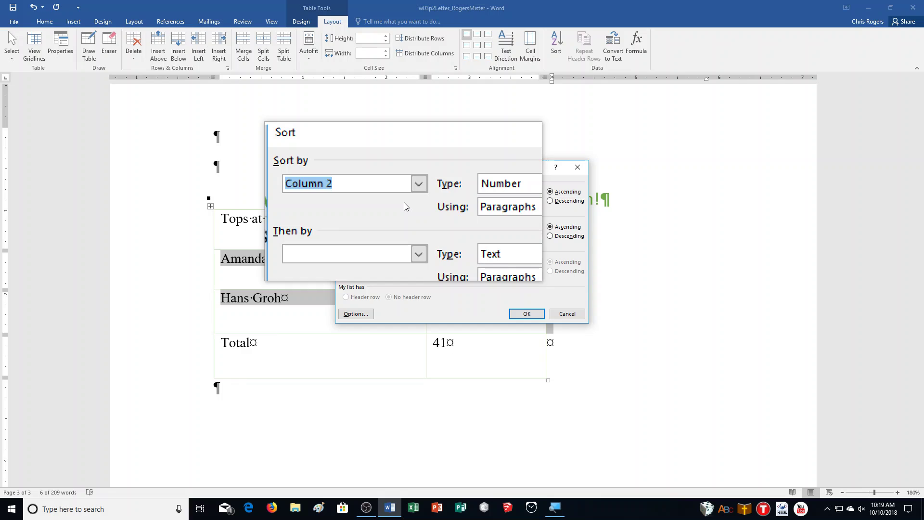
click(560, 203)
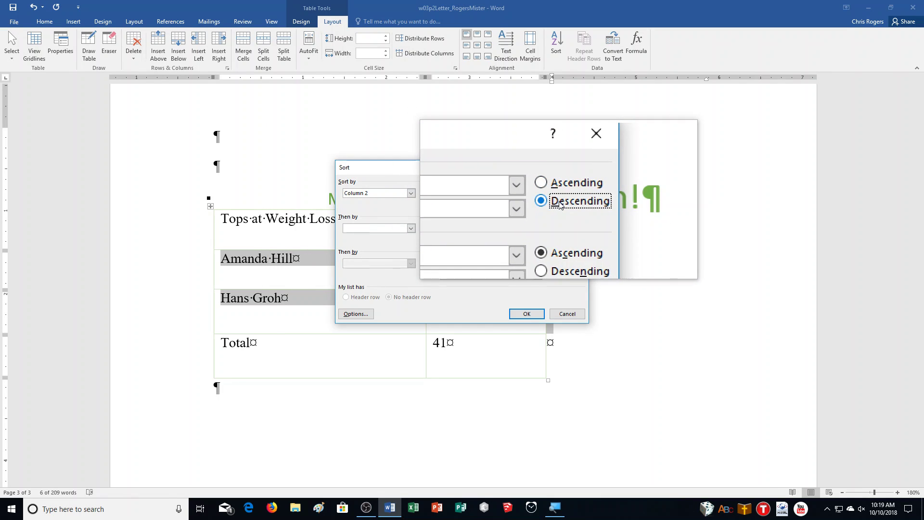
click(526, 313)
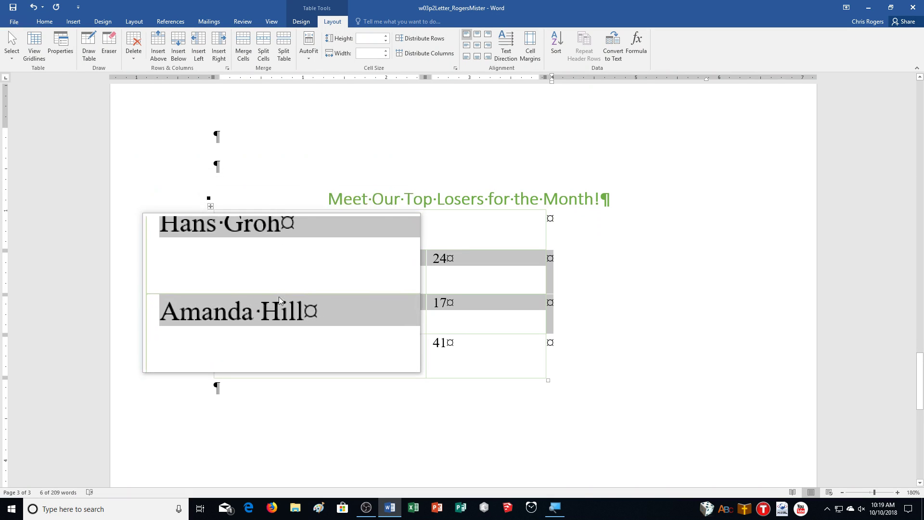
right_click(271, 305)
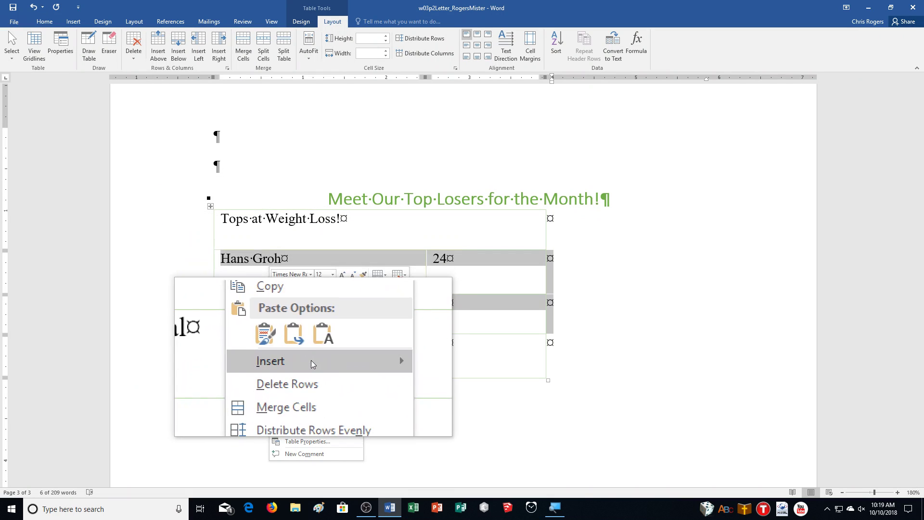
Step: Set the member table's alignment to Center in Table Properties so it sits centred on the page
click(307, 441)
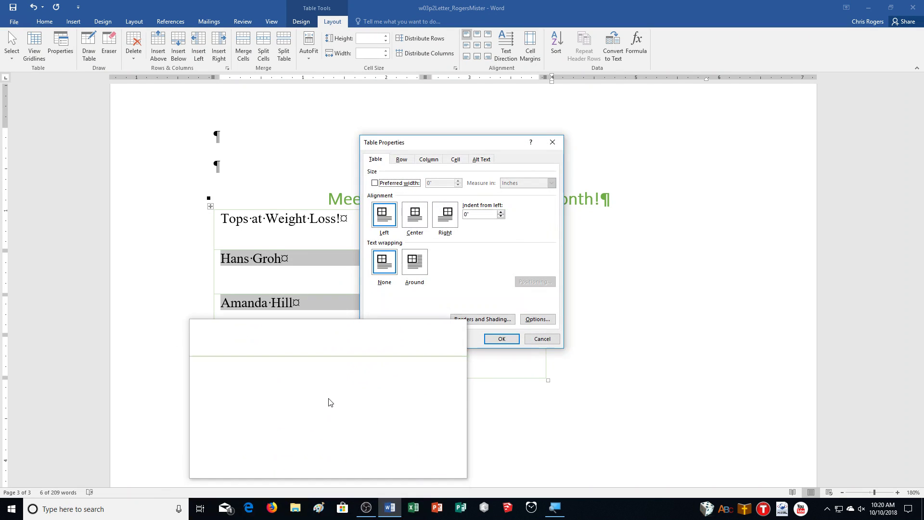
click(415, 216)
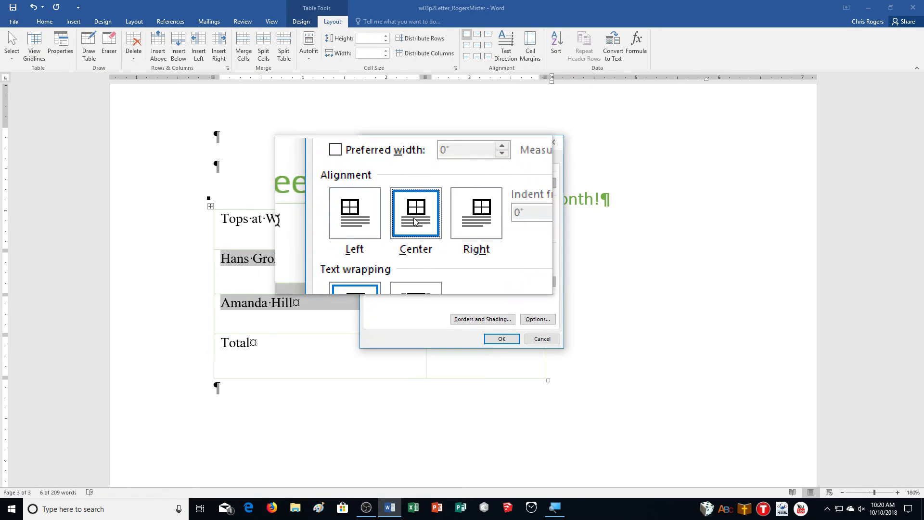
click(499, 341)
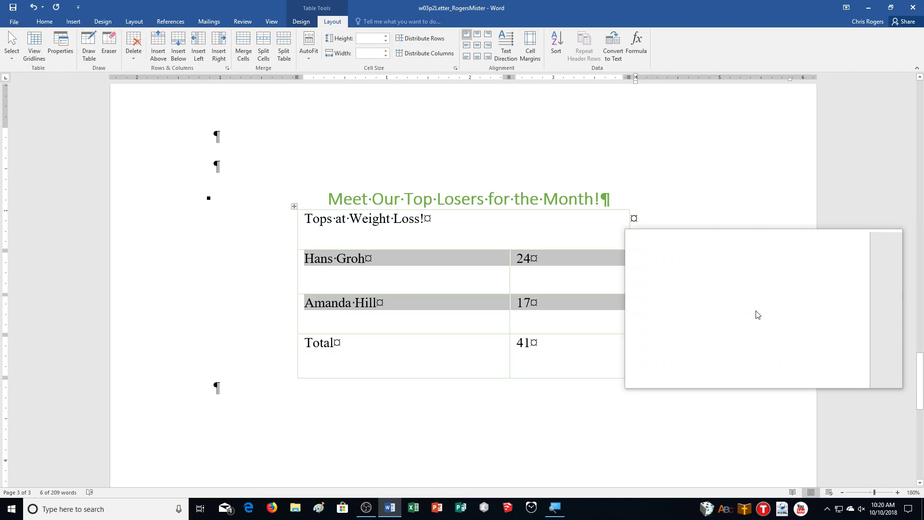
Step: Centre the 'Tops at Weight Loss!' heading row text and enlarge it to 16 pt
click(263, 240)
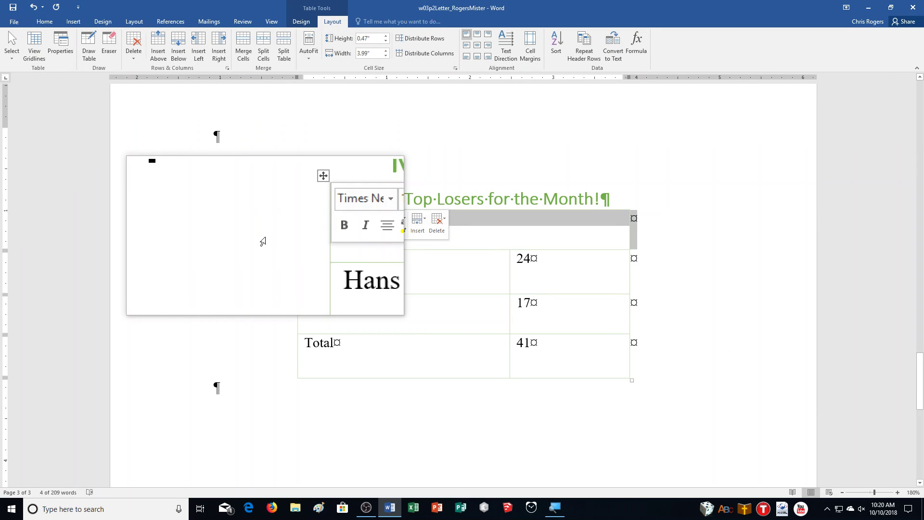
click(478, 42)
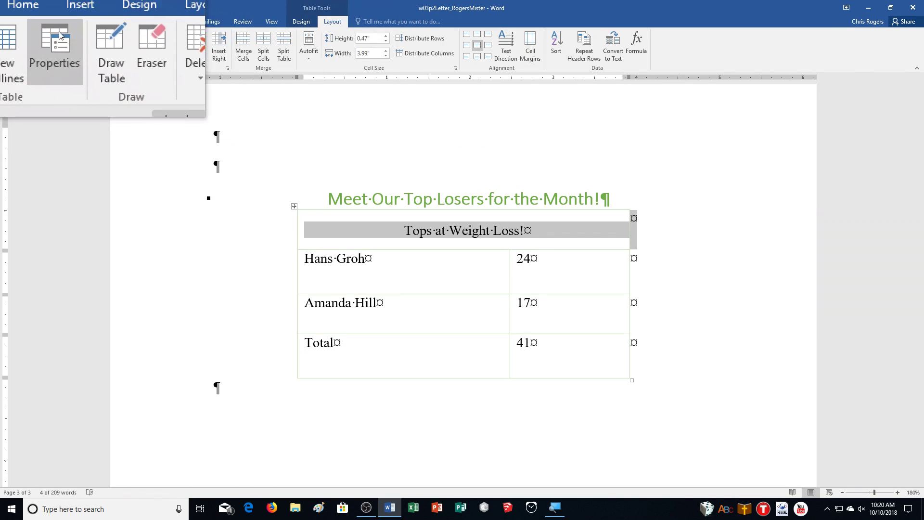
click(23, 6)
click(150, 40)
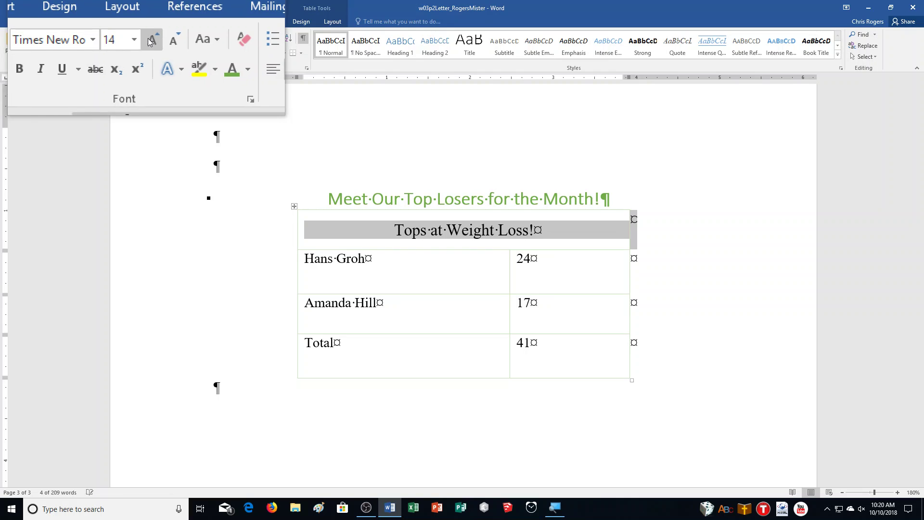
click(151, 39)
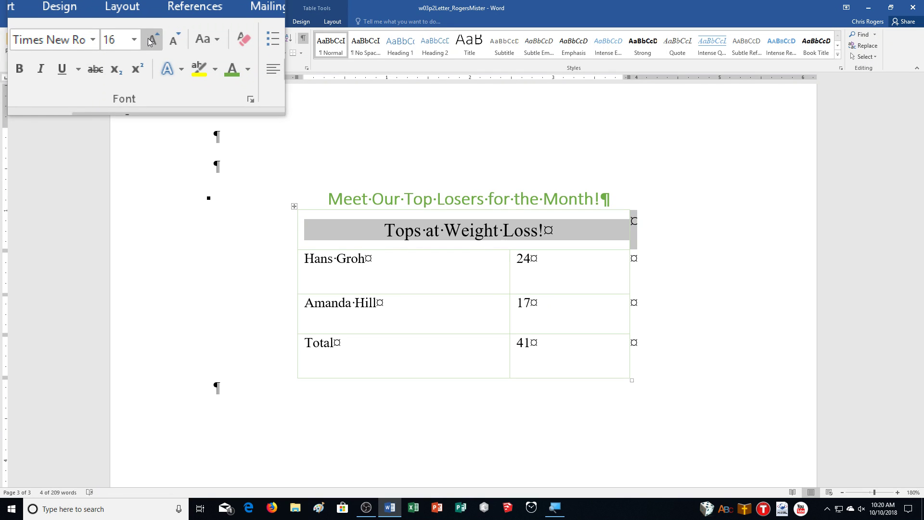
Step: Shade the header row green and make its text white
click(299, 22)
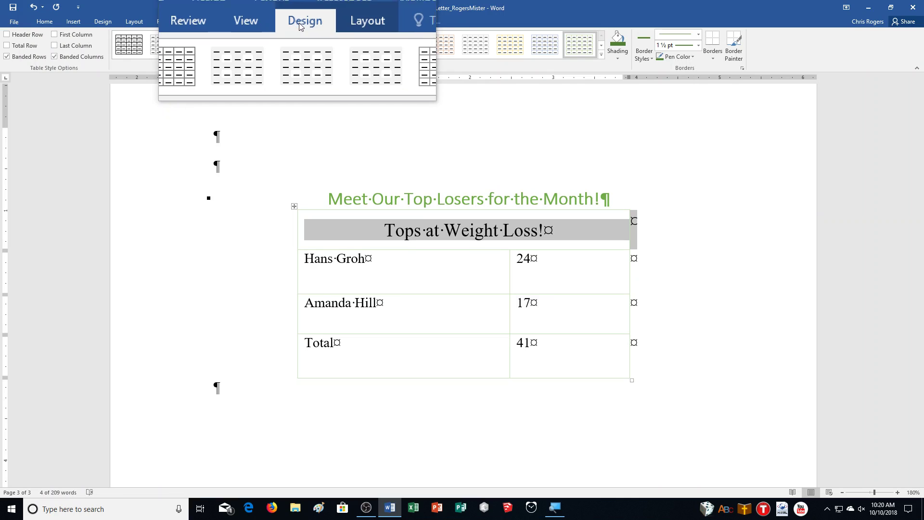
click(618, 58)
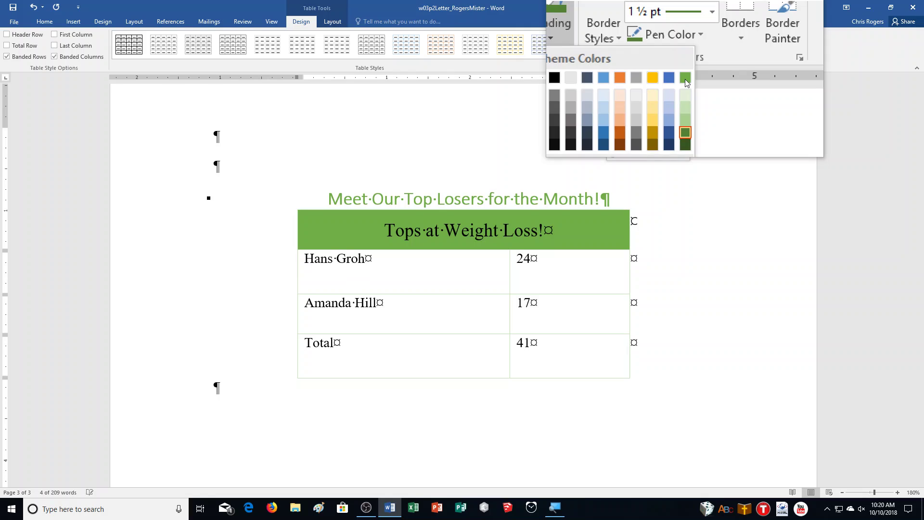
click(685, 79)
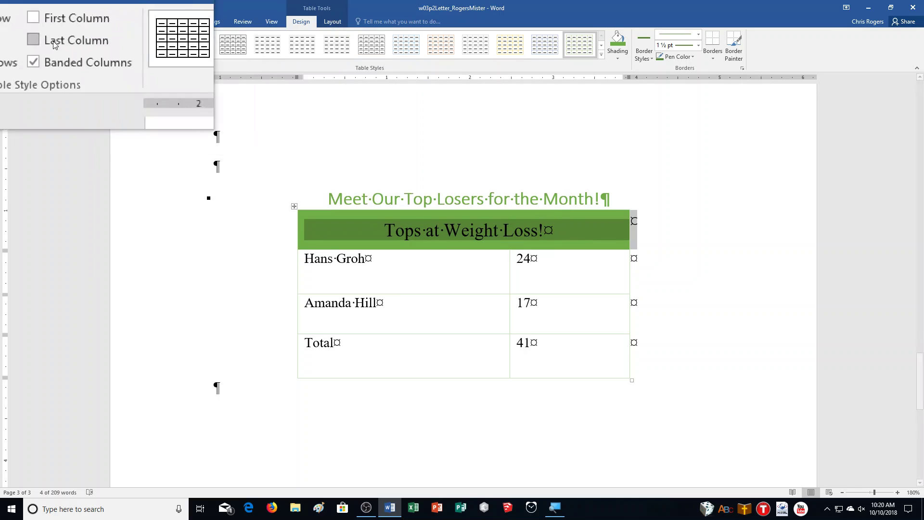
click(42, 23)
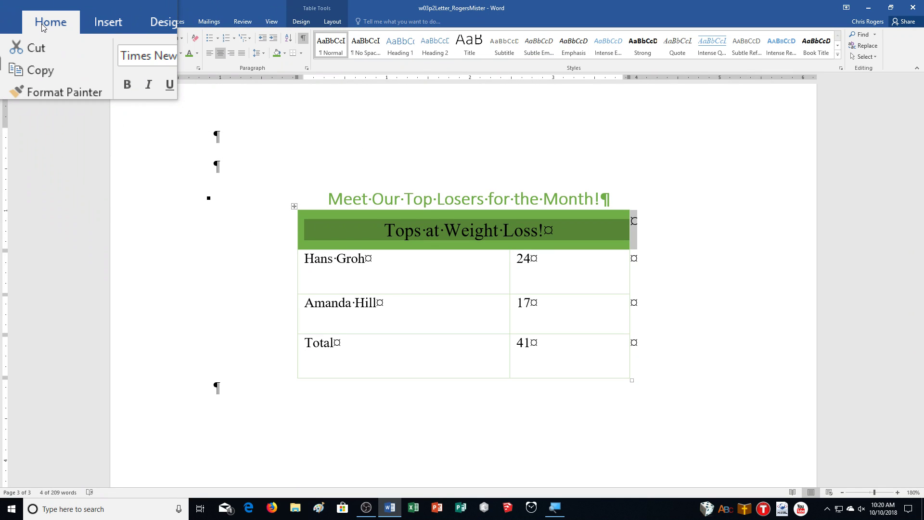
click(194, 52)
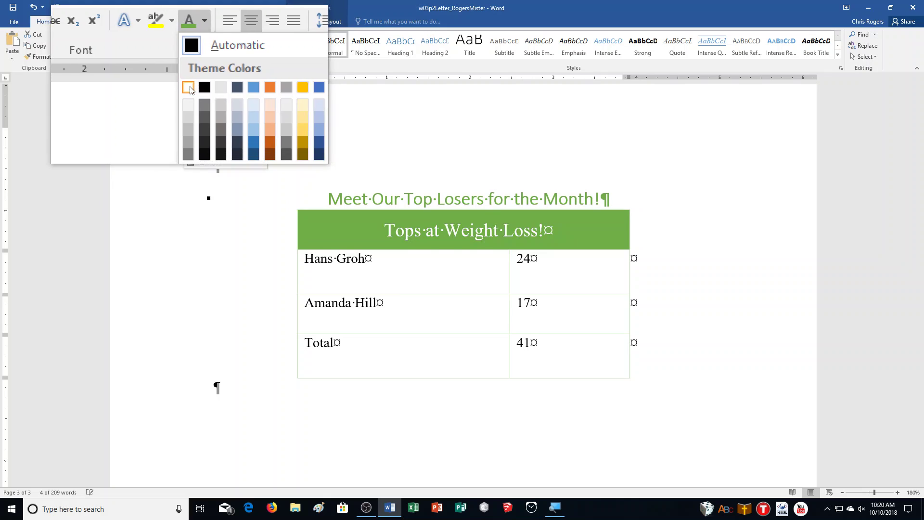
click(189, 87)
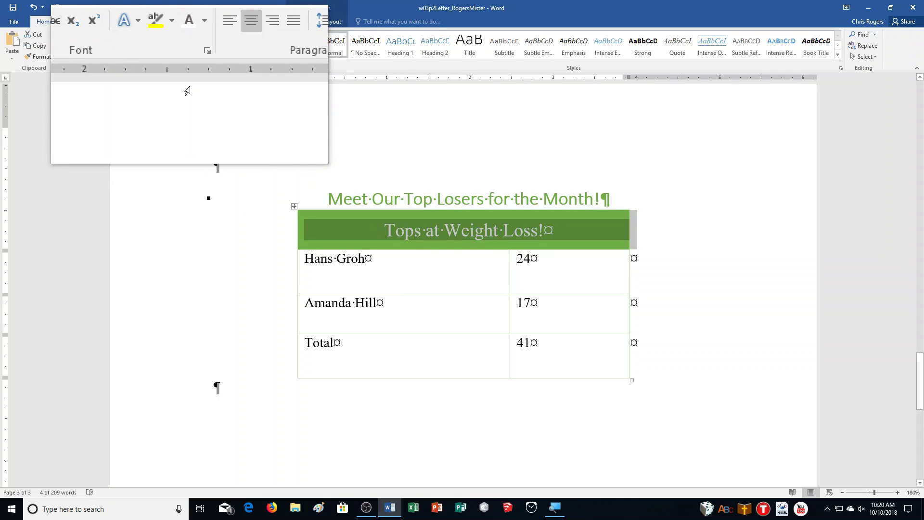
click(272, 272)
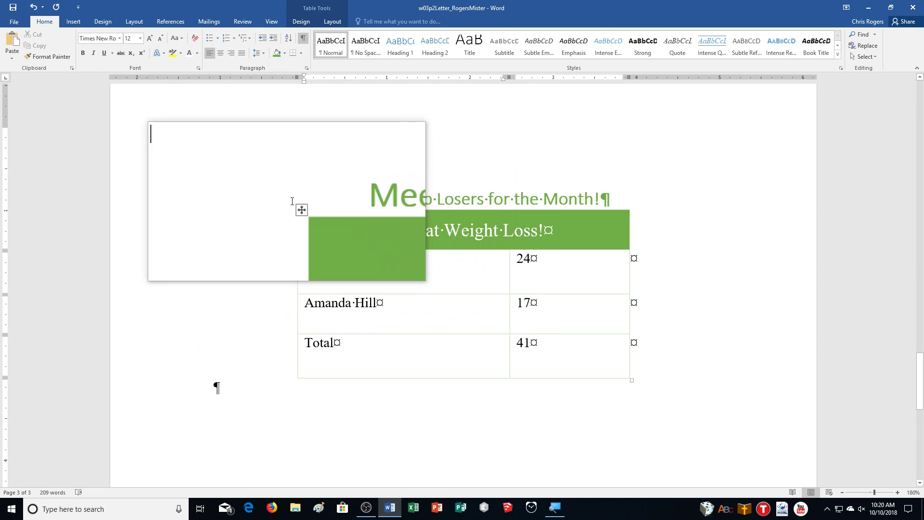
Step: Give all four table rows a specified height of 0.3" in Table Properties
click(293, 205)
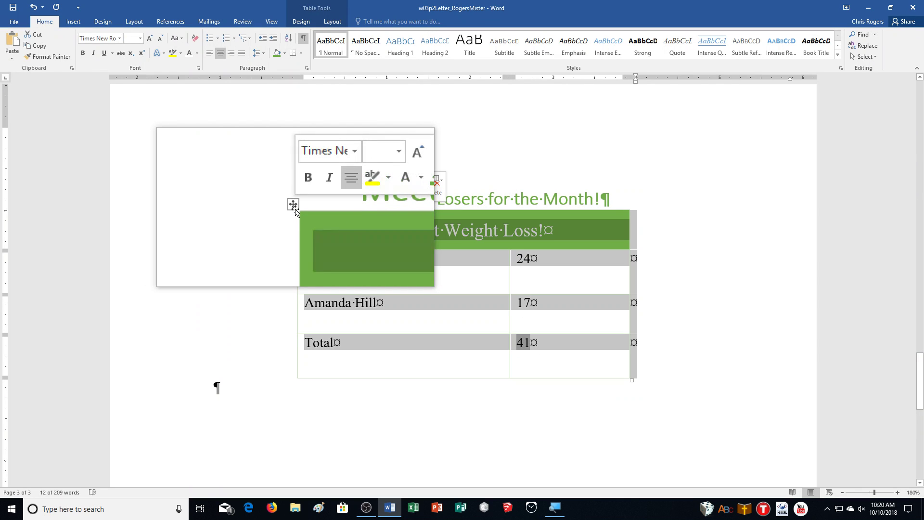
right_click(440, 244)
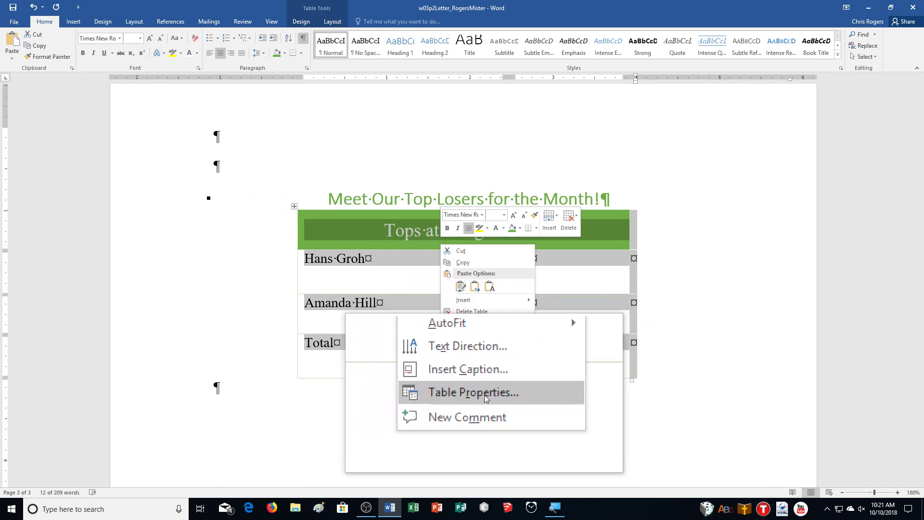
click(481, 393)
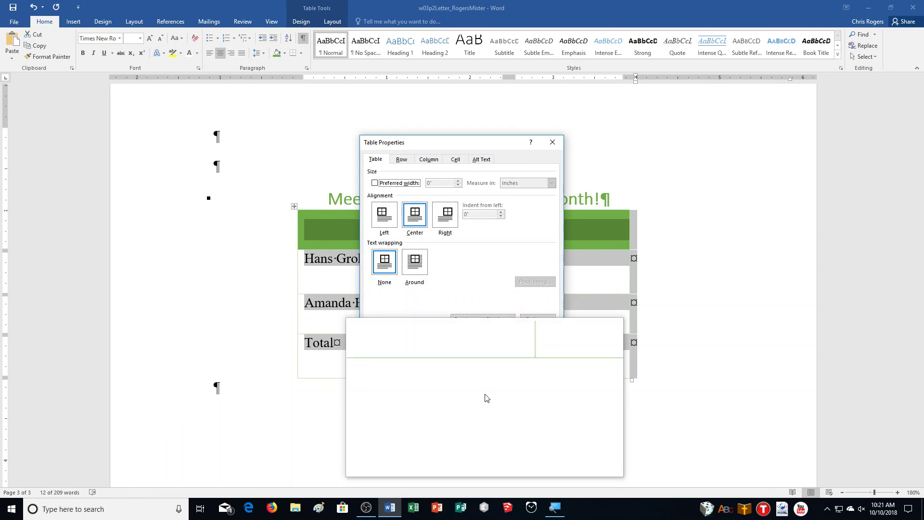
click(399, 165)
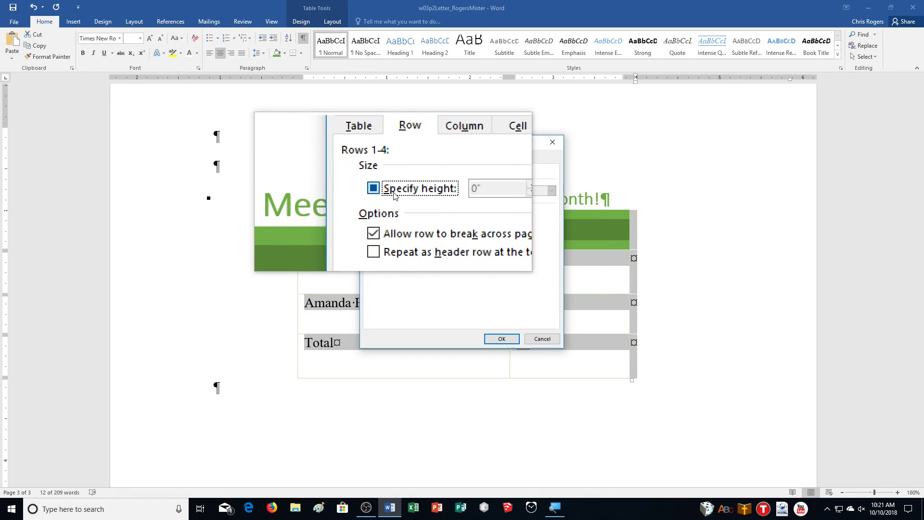
click(393, 192)
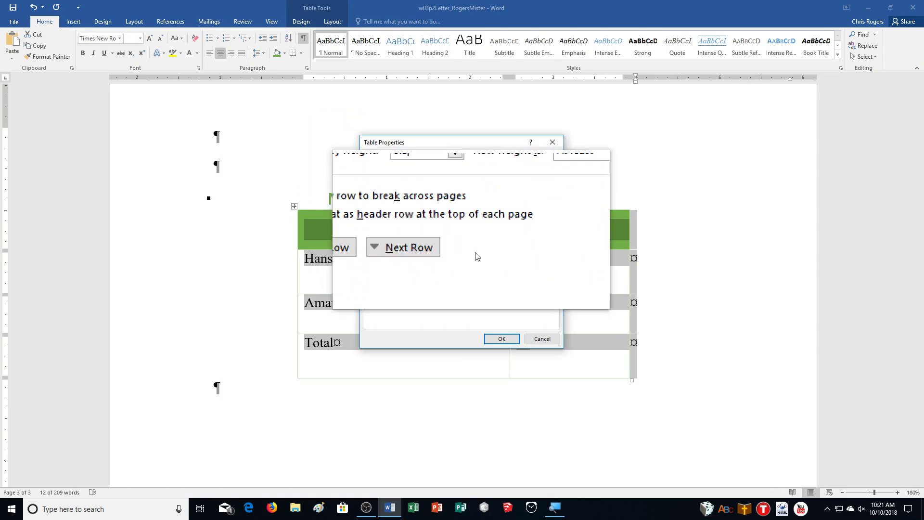
click(501, 339)
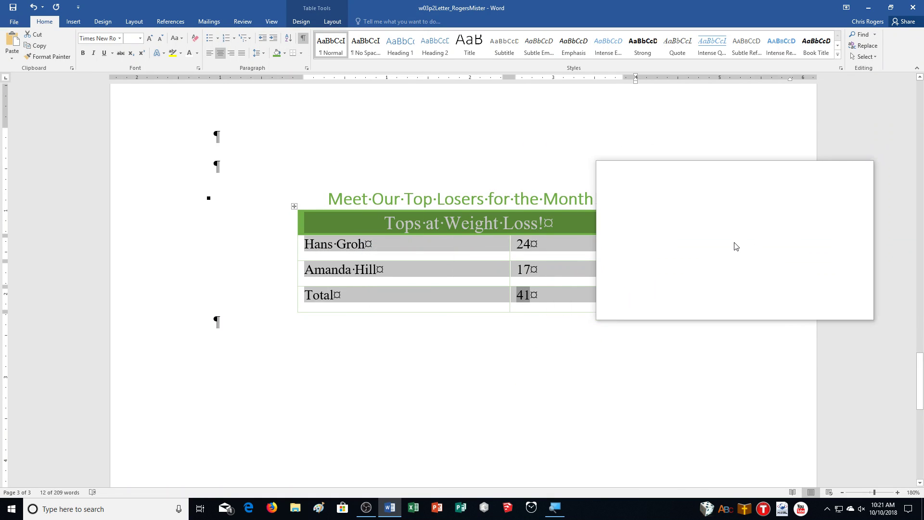
key(F7)
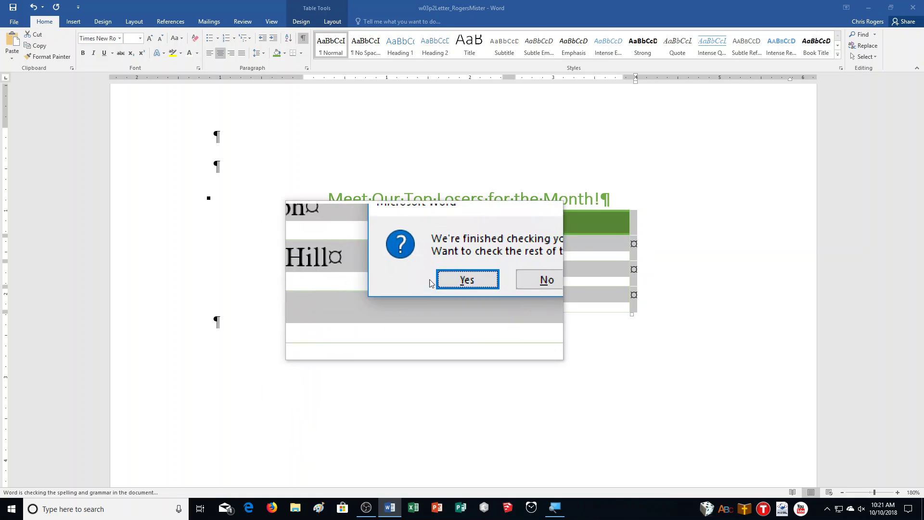
click(443, 284)
click(446, 283)
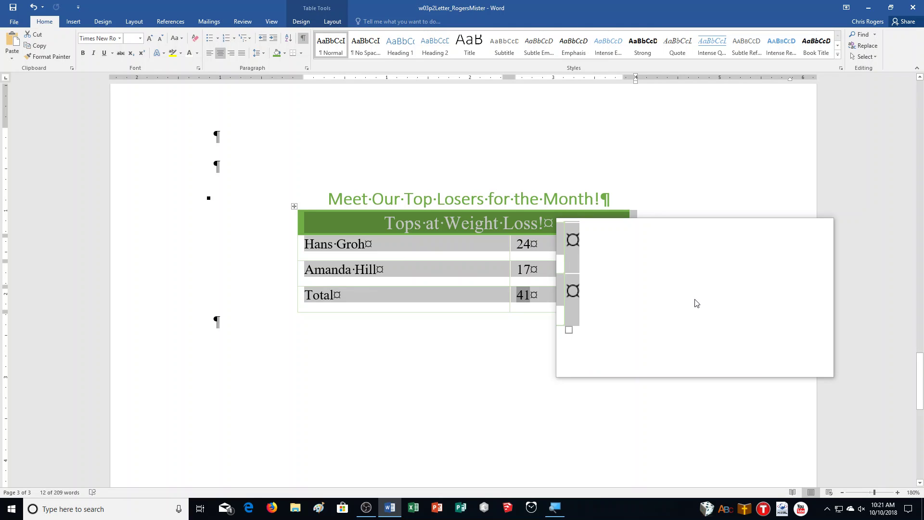
click(209, 22)
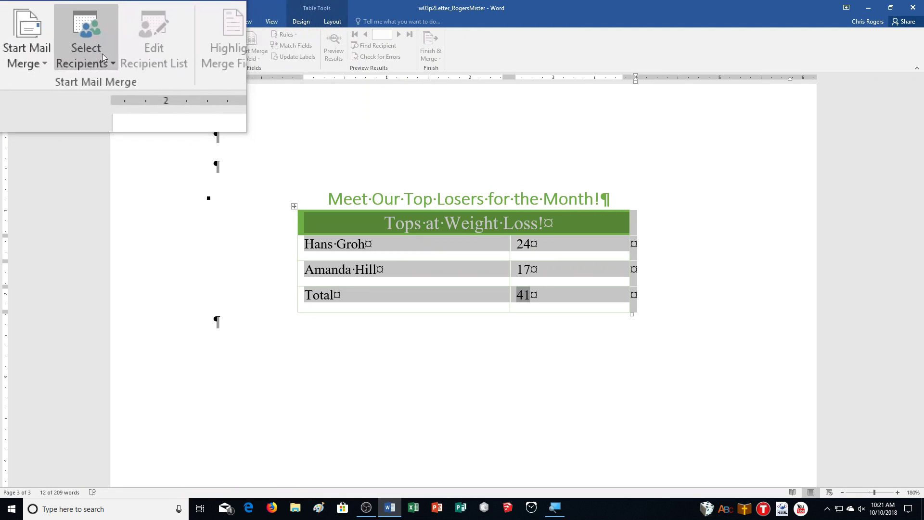
Step: Run the Step-by-Step Mail Merge Wizard for letters using the current document, reaching step 3
click(70, 54)
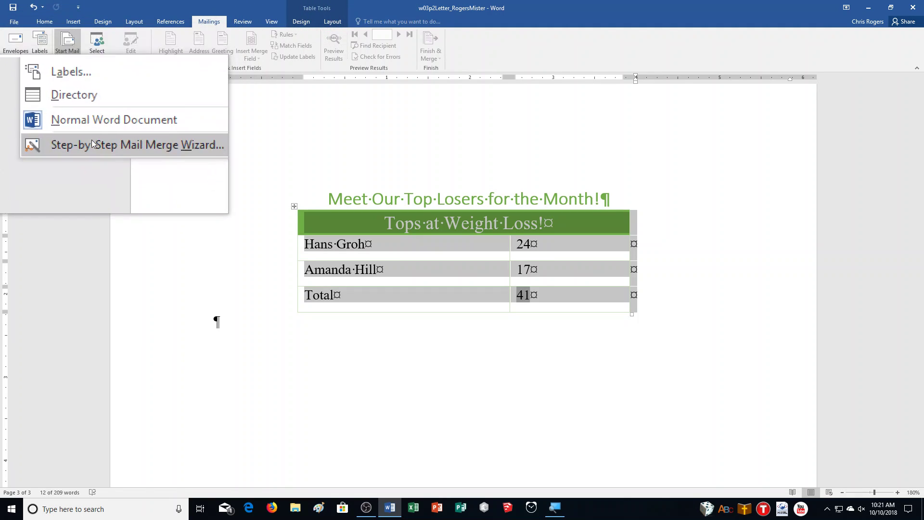
click(96, 140)
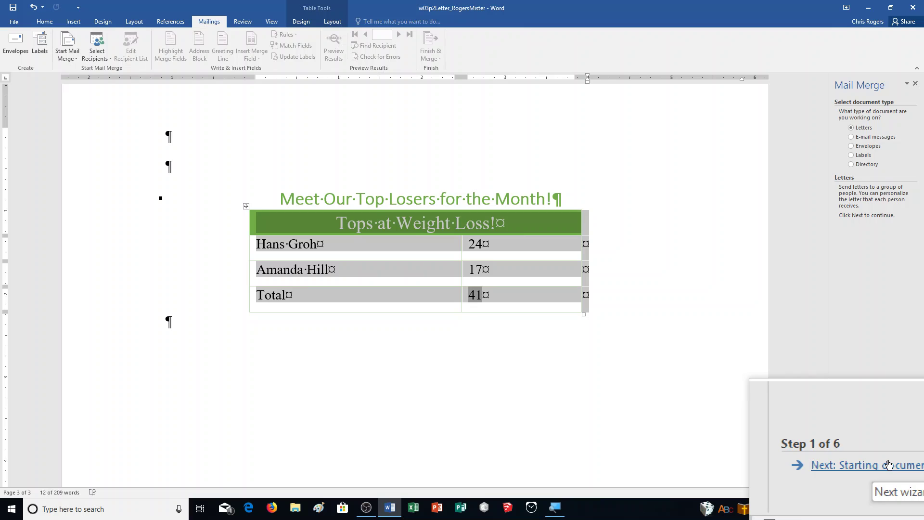
click(889, 464)
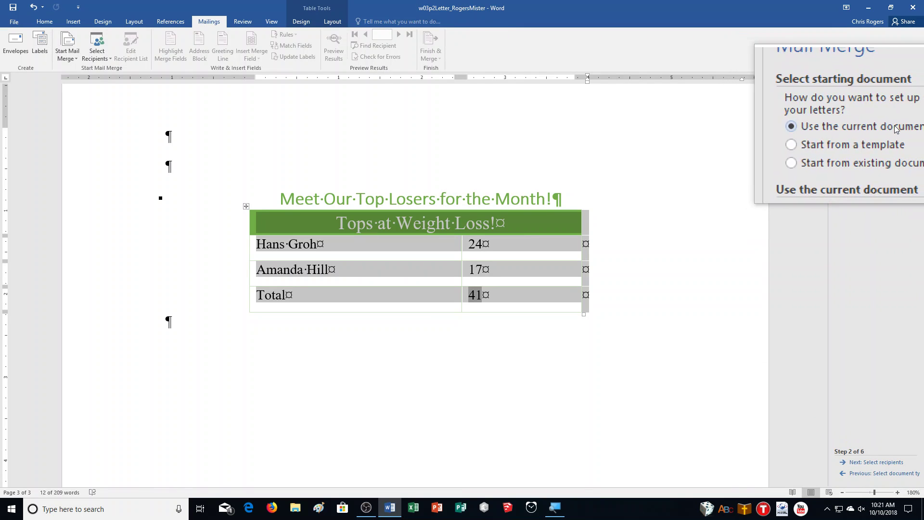
click(892, 469)
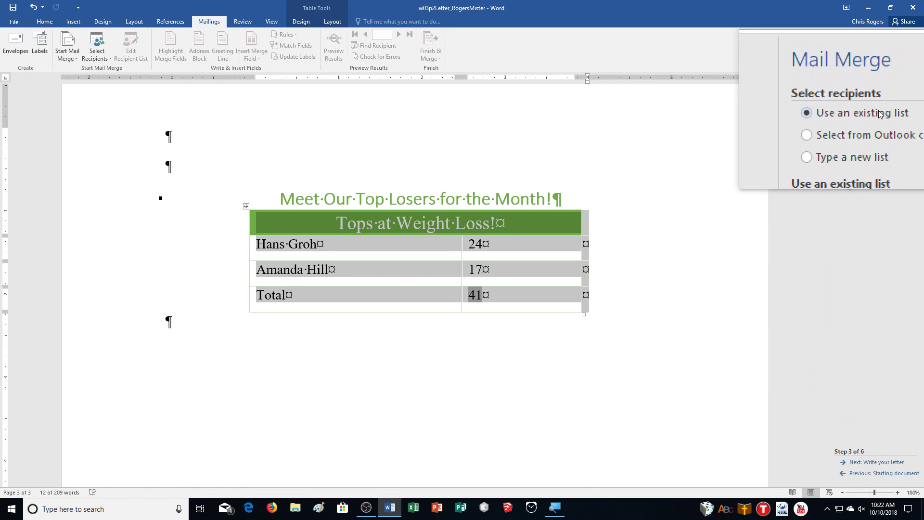
Step: Use Sheet1$ of w03p2Members.xlsx from Downloads as the recipient list
click(869, 174)
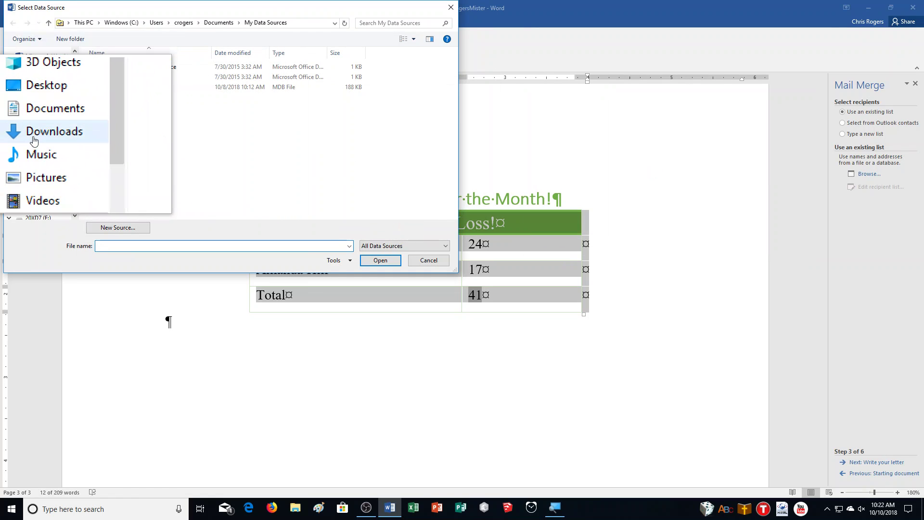
click(10, 136)
scroll(154, 140, down, 15)
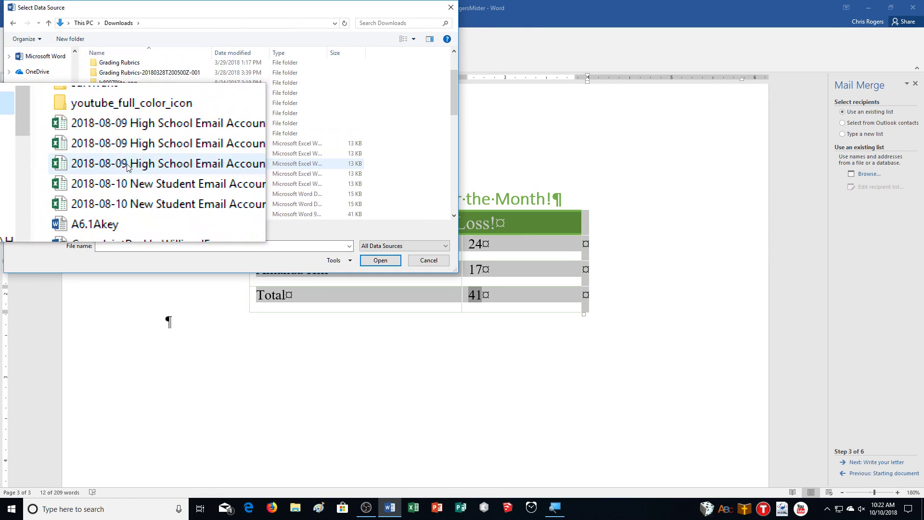
scroll(127, 166, down, 5)
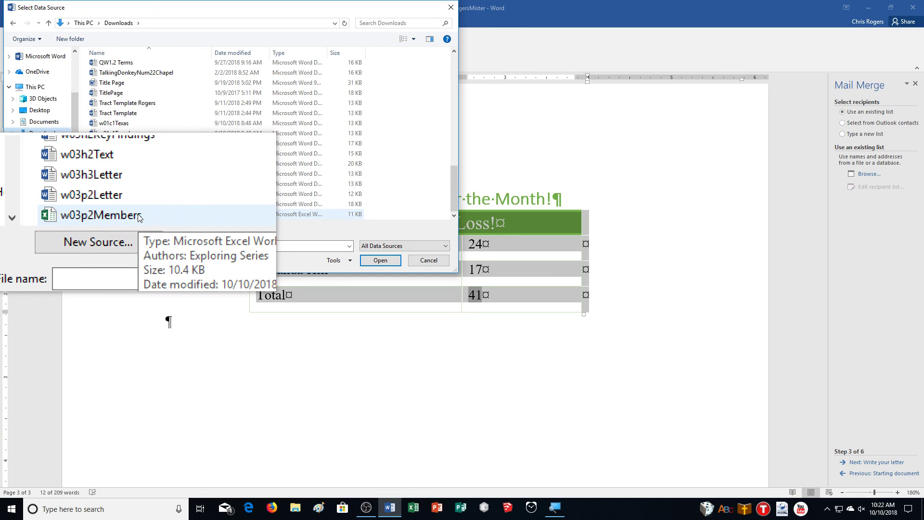
click(139, 218)
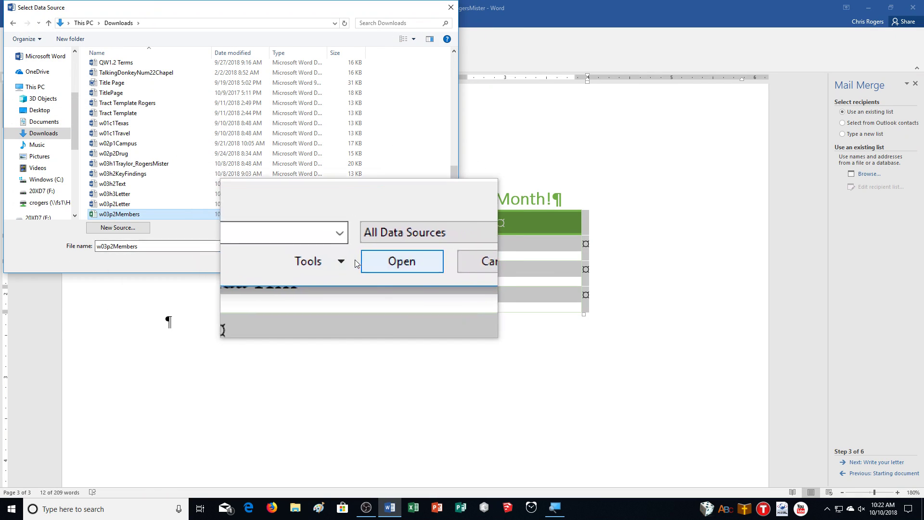
click(394, 263)
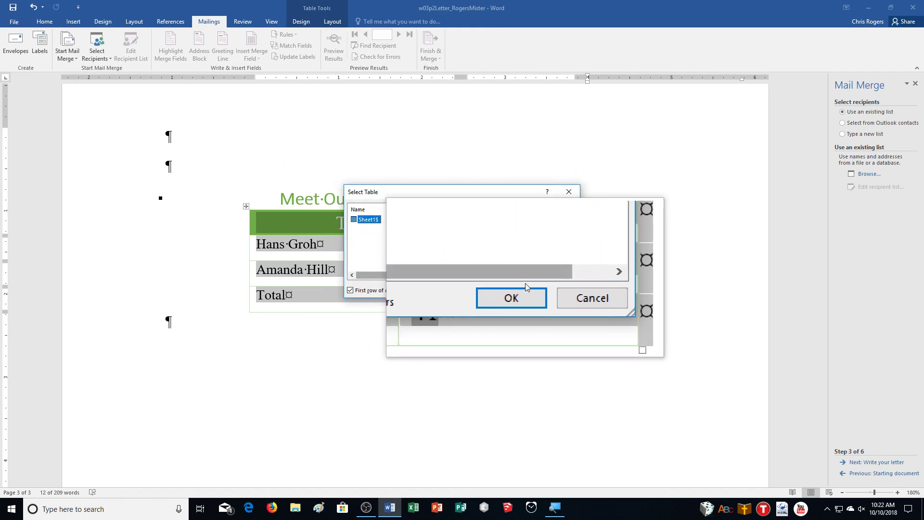
click(521, 292)
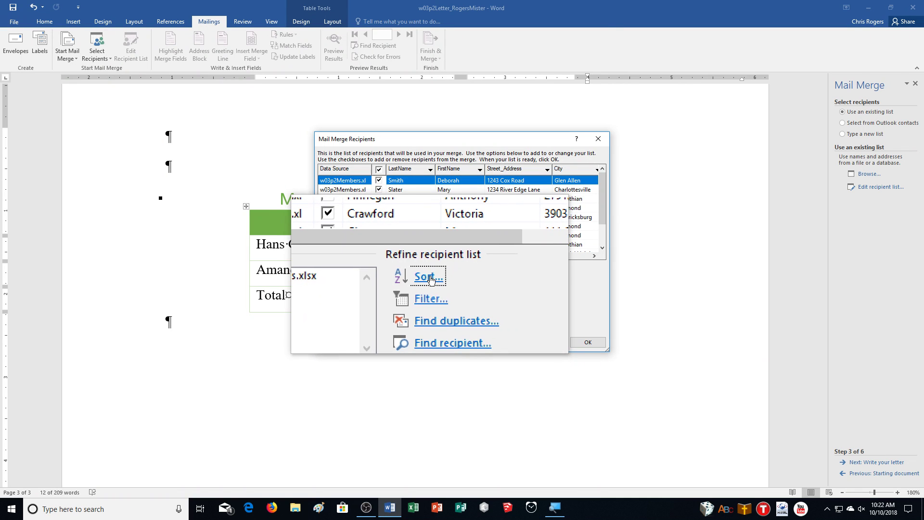
Step: Sort the merge recipients by City, then by LastName, both ascending
click(430, 277)
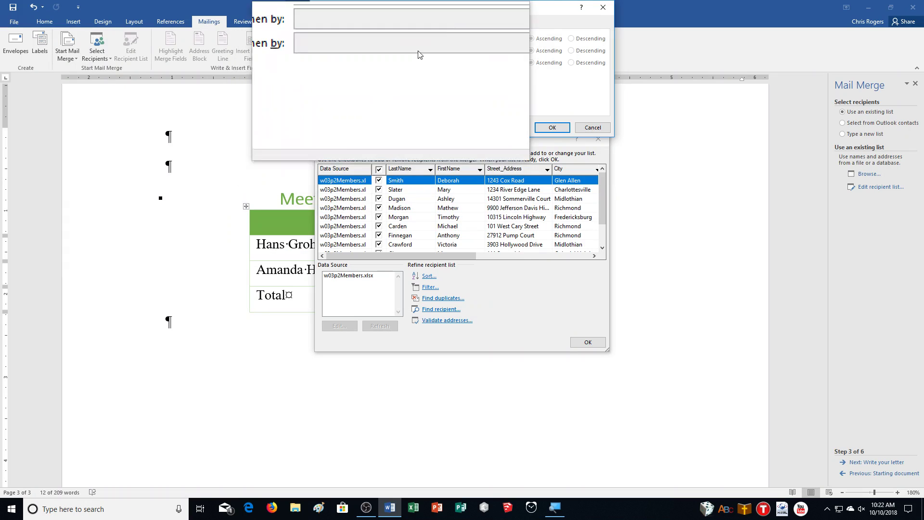
click(504, 41)
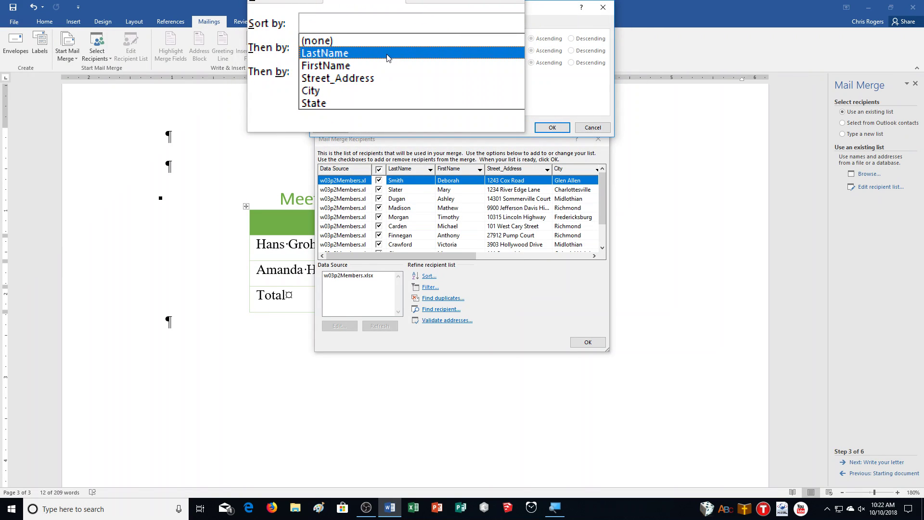
click(387, 73)
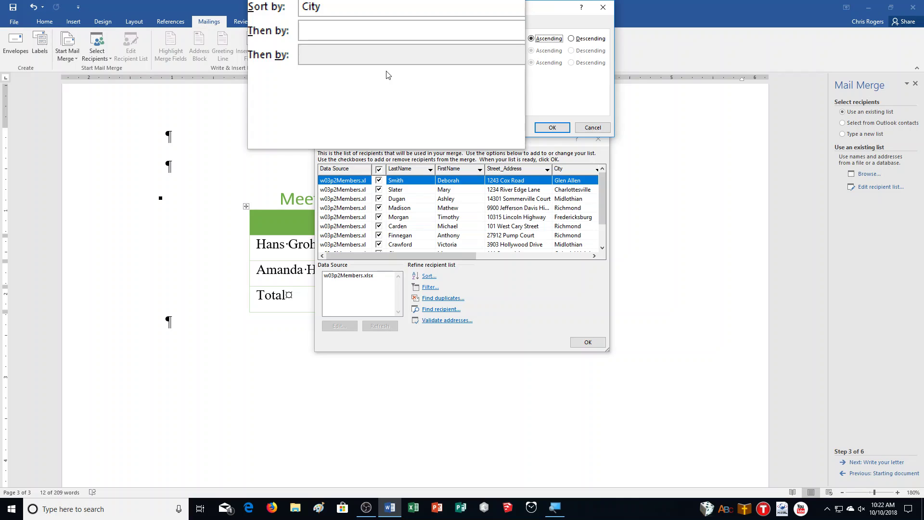
click(371, 54)
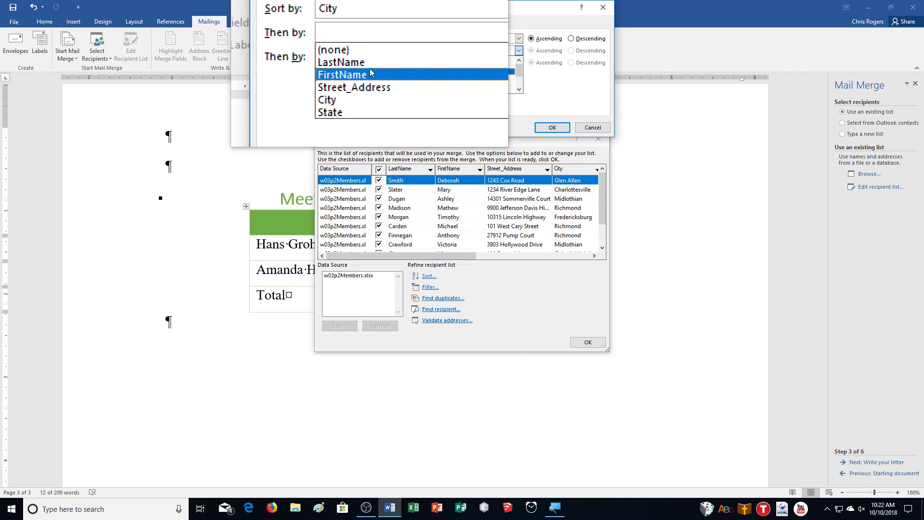
click(372, 79)
click(369, 55)
click(370, 68)
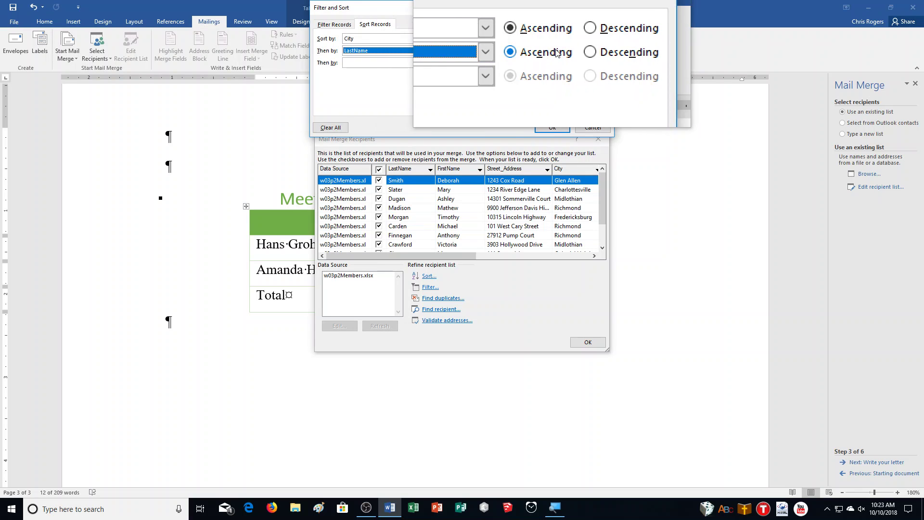
click(553, 128)
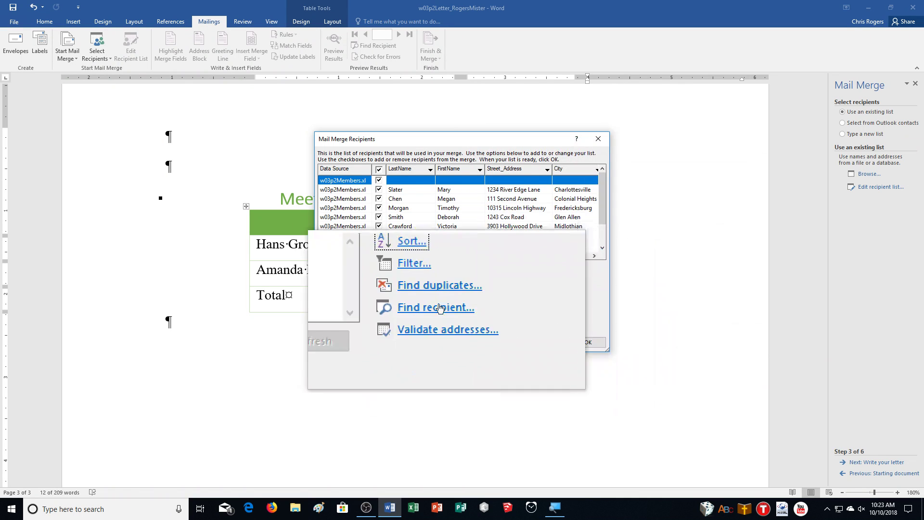
Step: Filter recipients to Pounds Lost greater than or equal to 10, leaving five, and accept the list
click(433, 288)
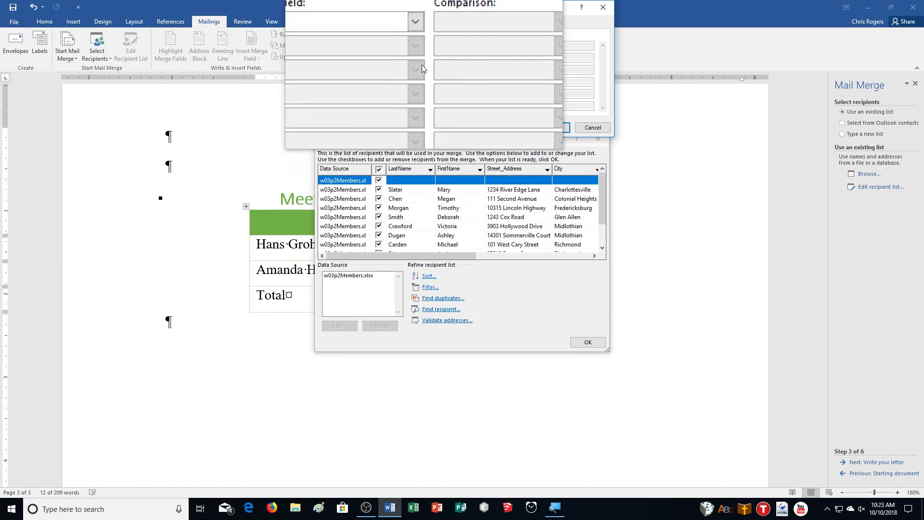
click(403, 45)
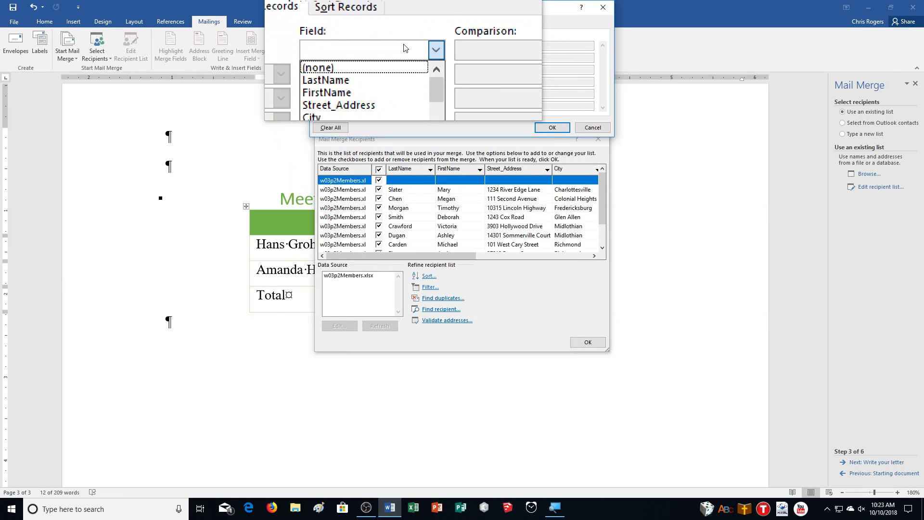
scroll(397, 82, down, 2)
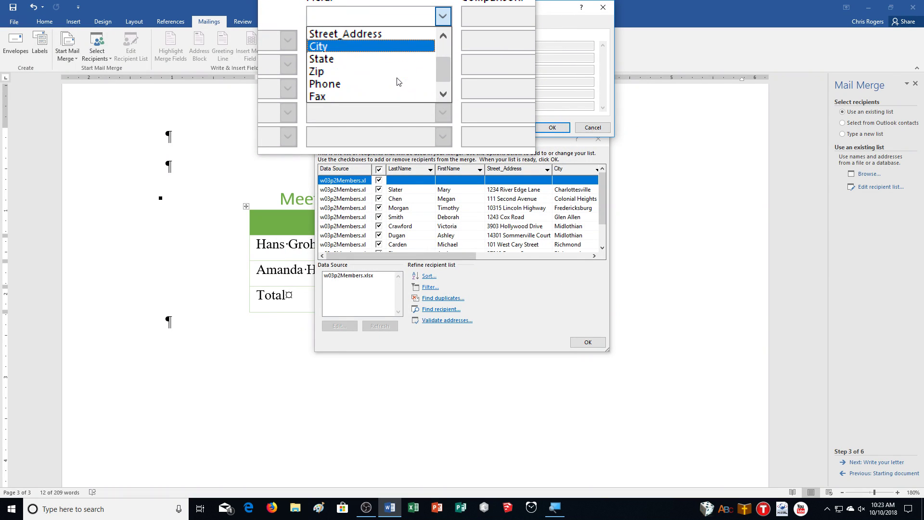
click(379, 88)
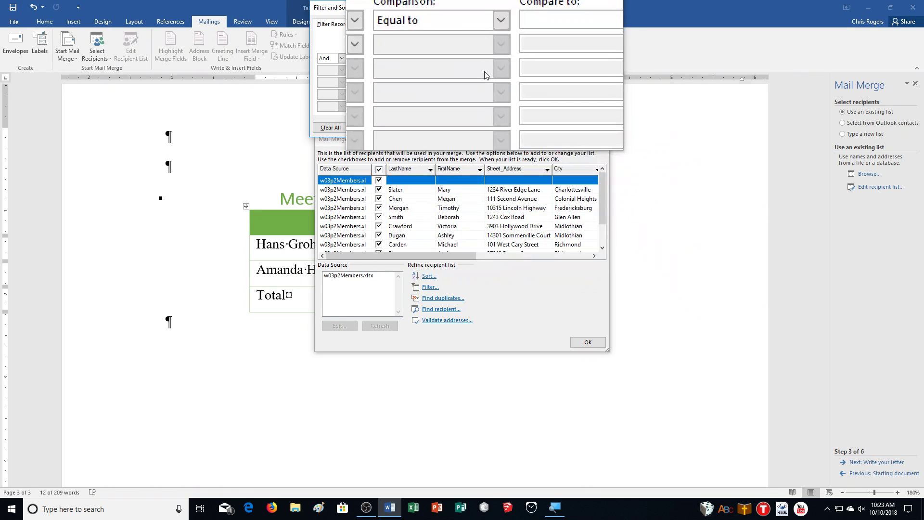
click(471, 51)
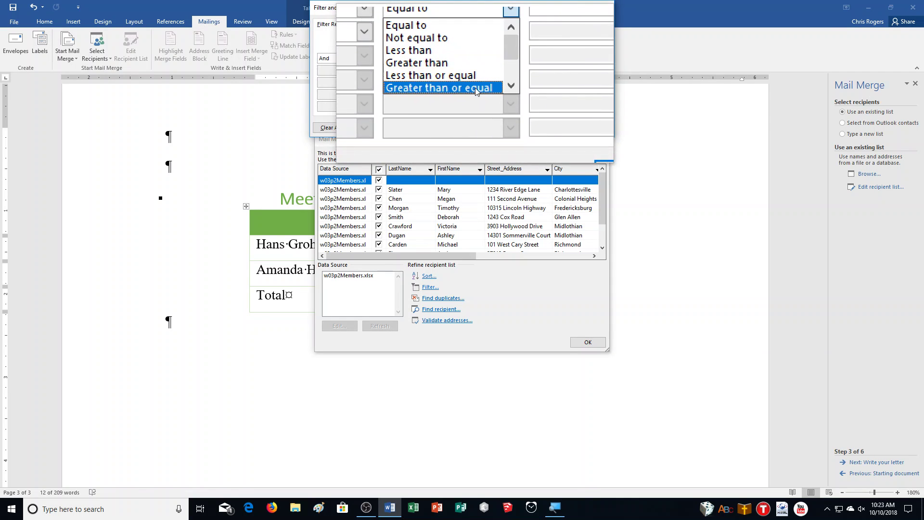
click(475, 88)
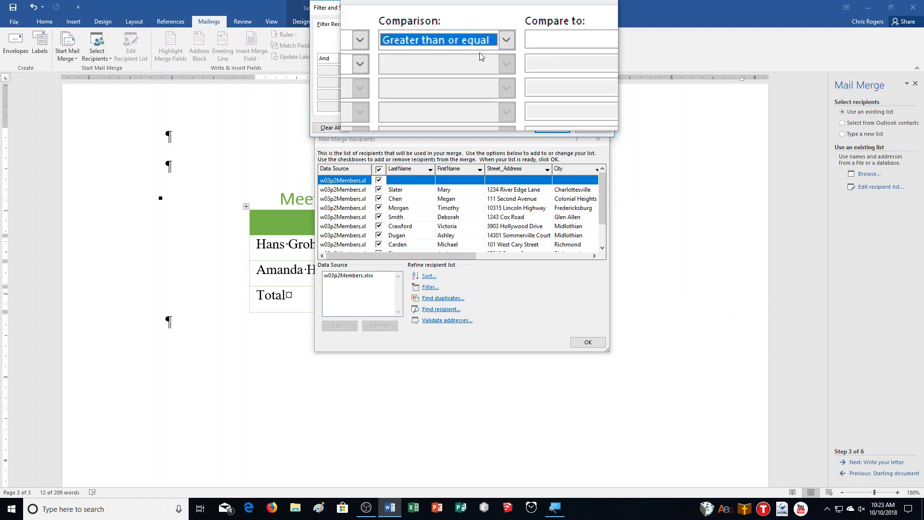
click(534, 47)
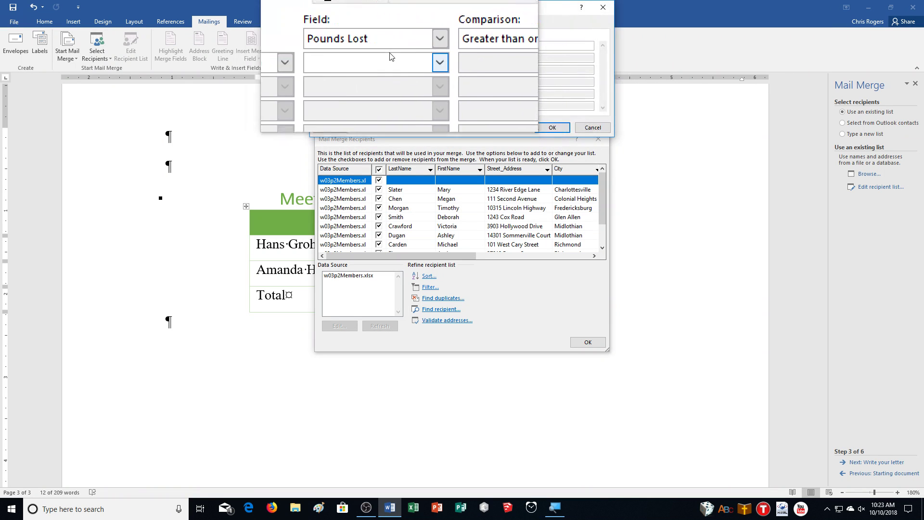
click(549, 128)
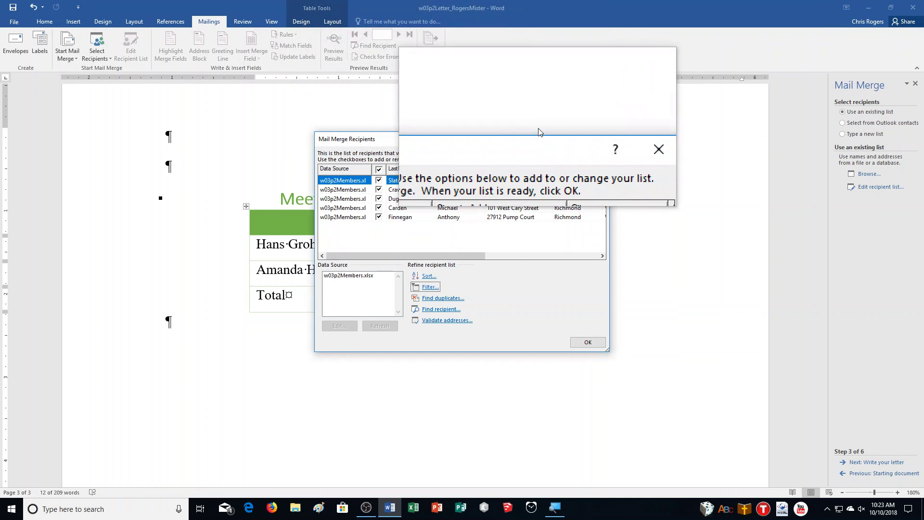
click(590, 344)
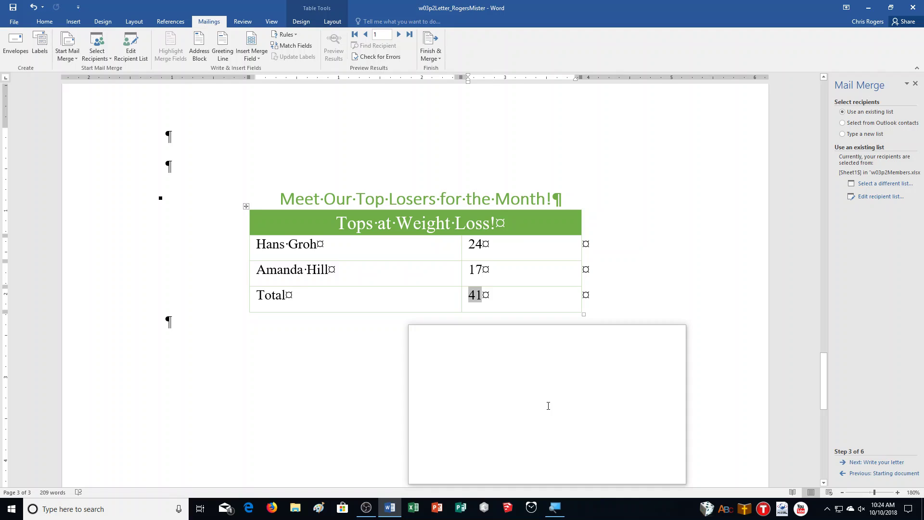
Step: Move to the Write your letter step and insert an «AddressBlock» above the Dear greeting
click(871, 464)
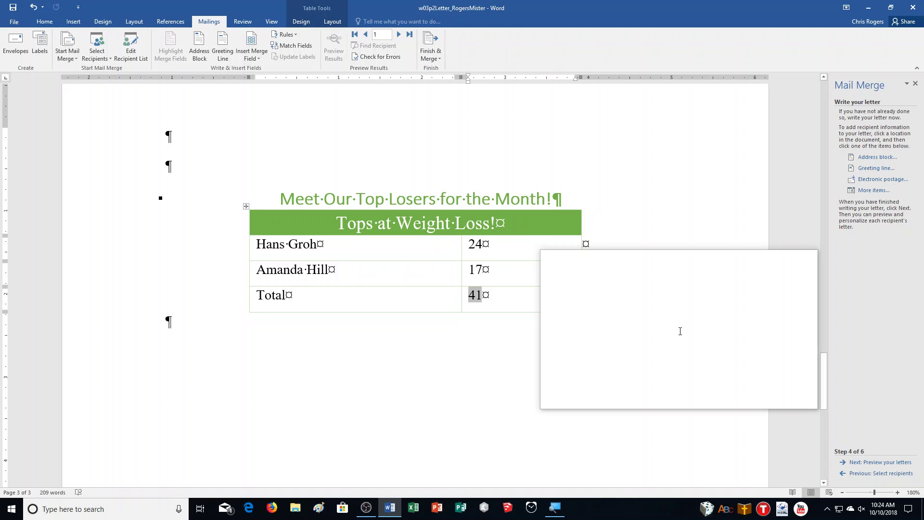
scroll(677, 331, up, 8)
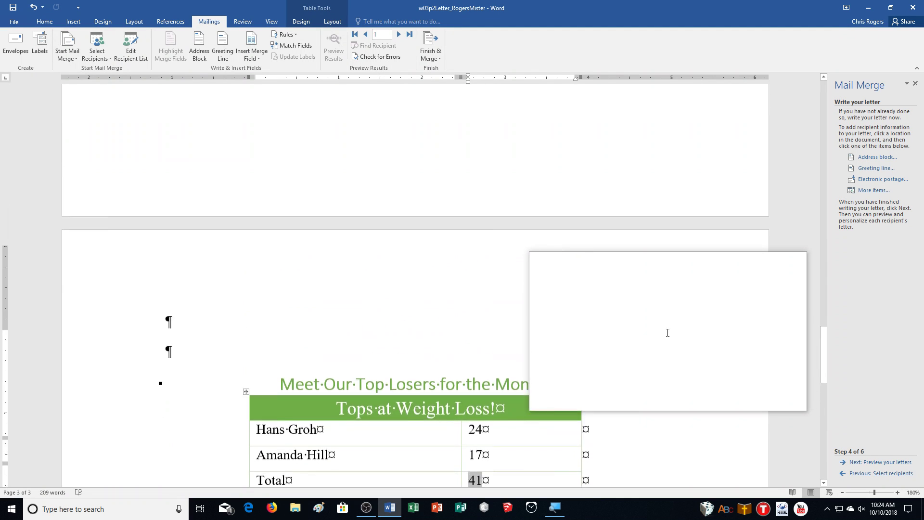
drag(822, 317, 782, 116)
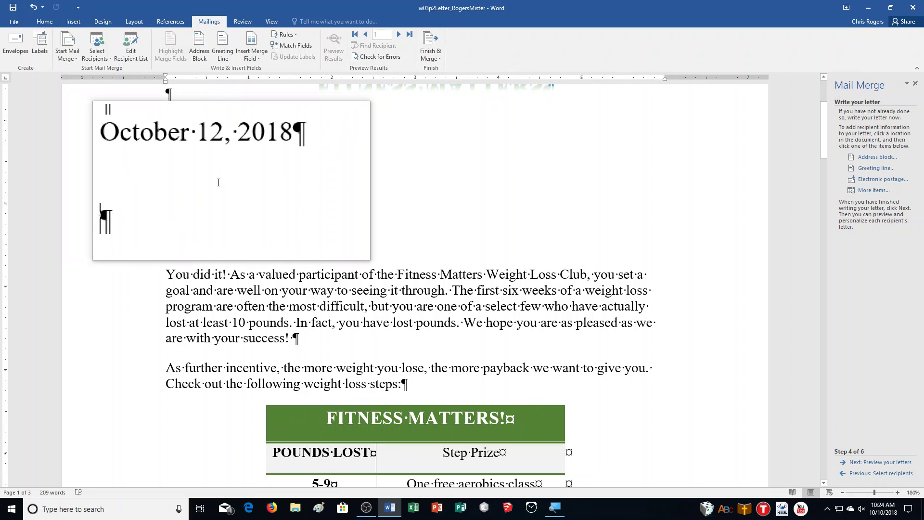
click(867, 159)
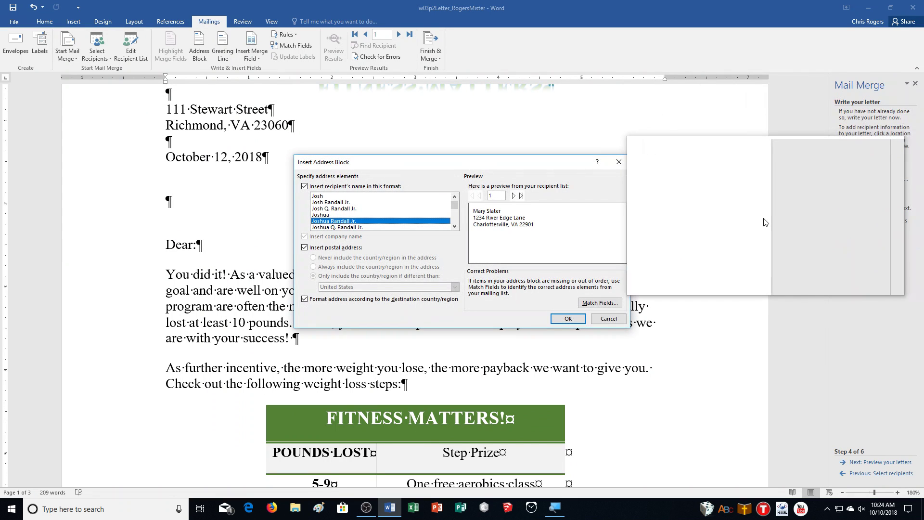
click(554, 321)
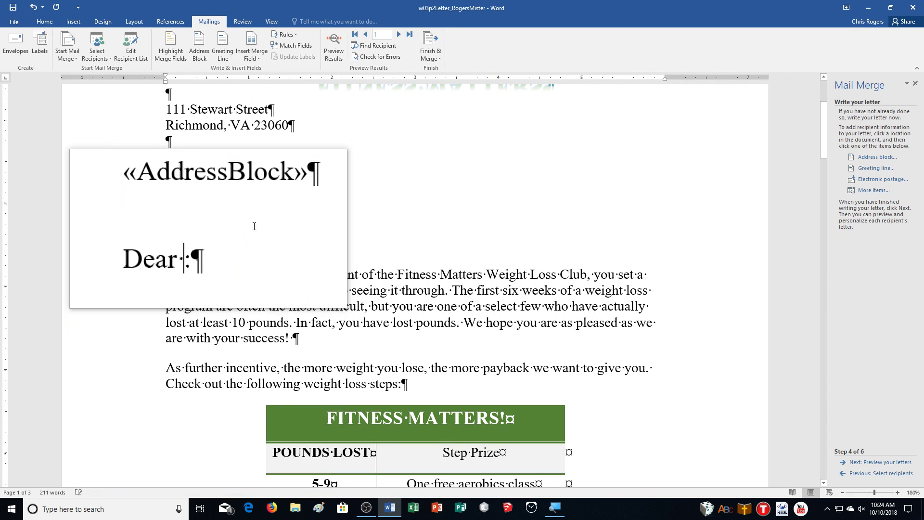
Step: Insert «FirstName» and «LastName» merge fields after Dear in the greeting
click(865, 193)
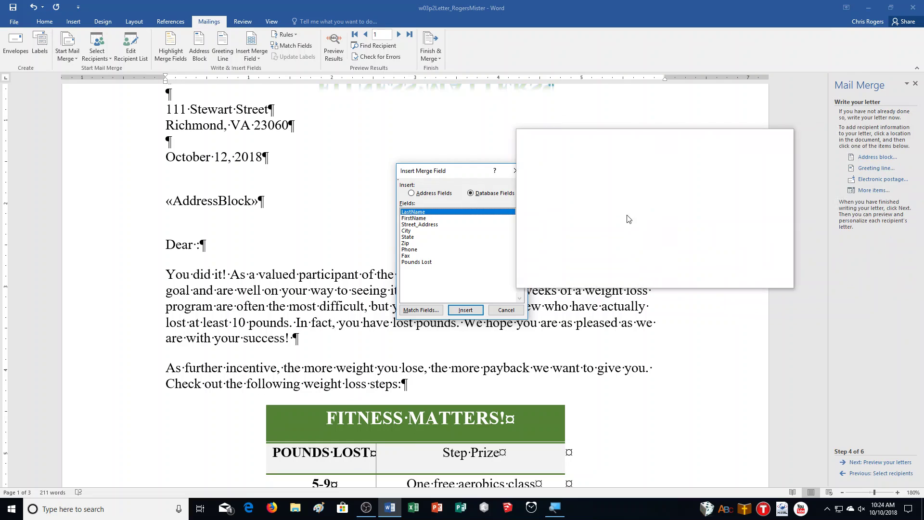
click(443, 218)
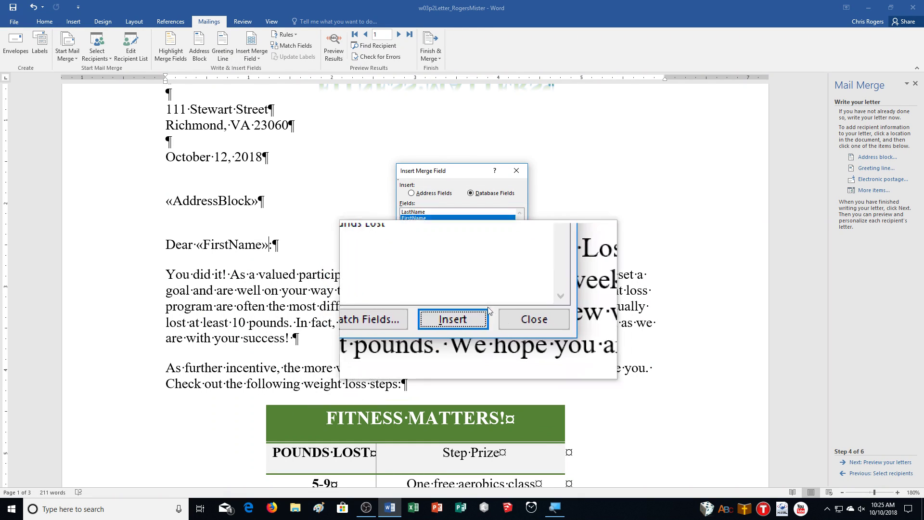
click(513, 312)
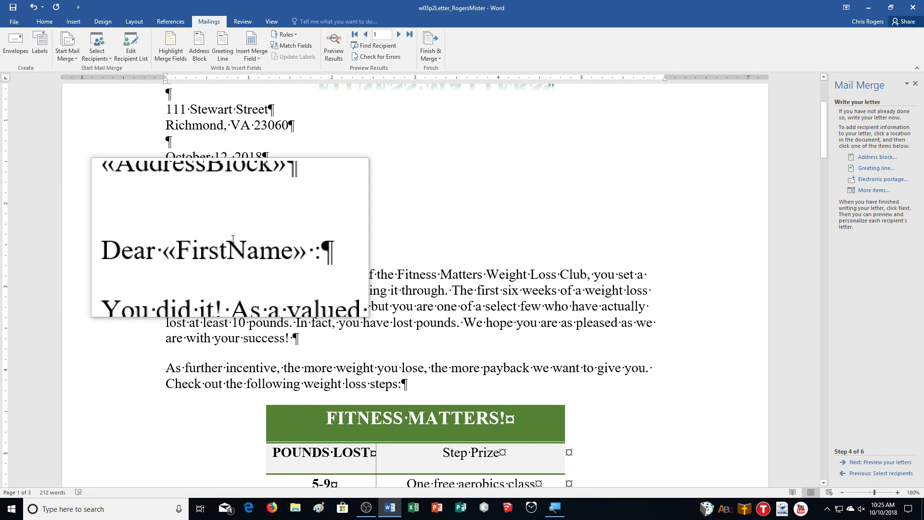
click(874, 190)
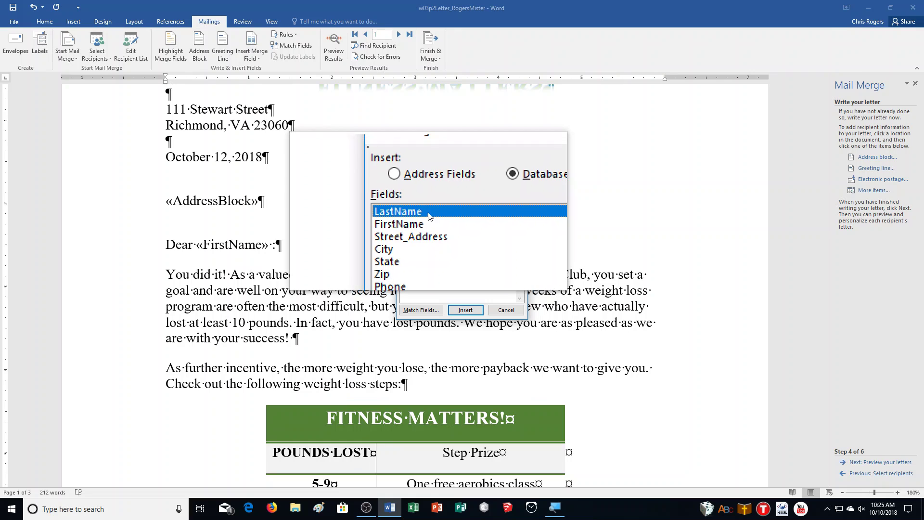
click(465, 310)
click(506, 309)
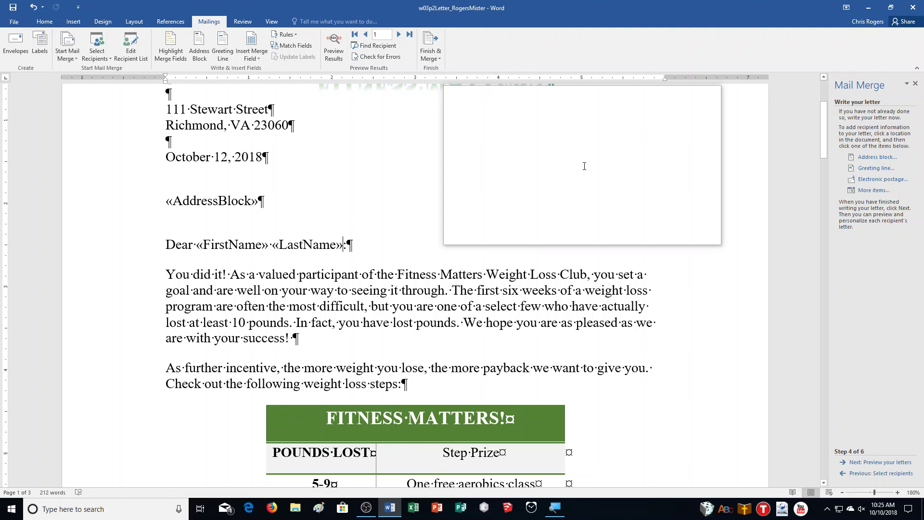
Step: Insert the «Pounds_Lost» field after "you have lost" in the first paragraph
scroll(593, 186, down, 2)
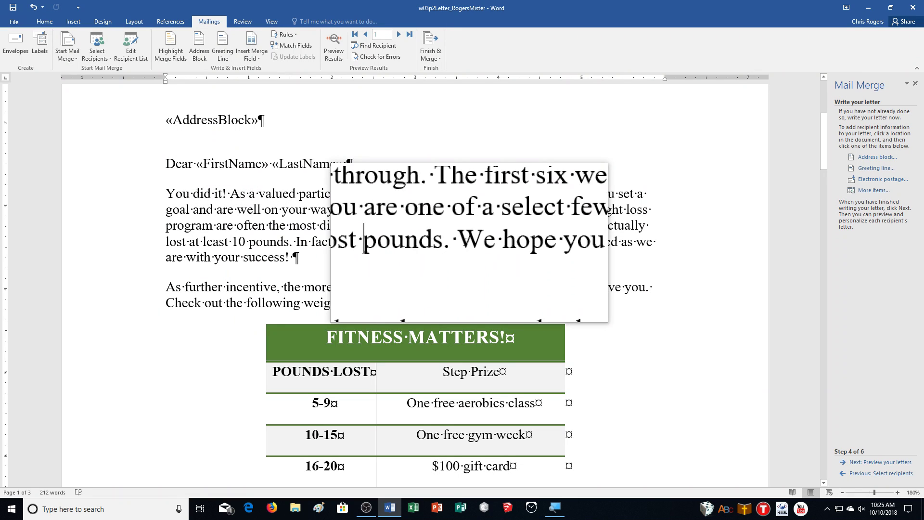
click(872, 190)
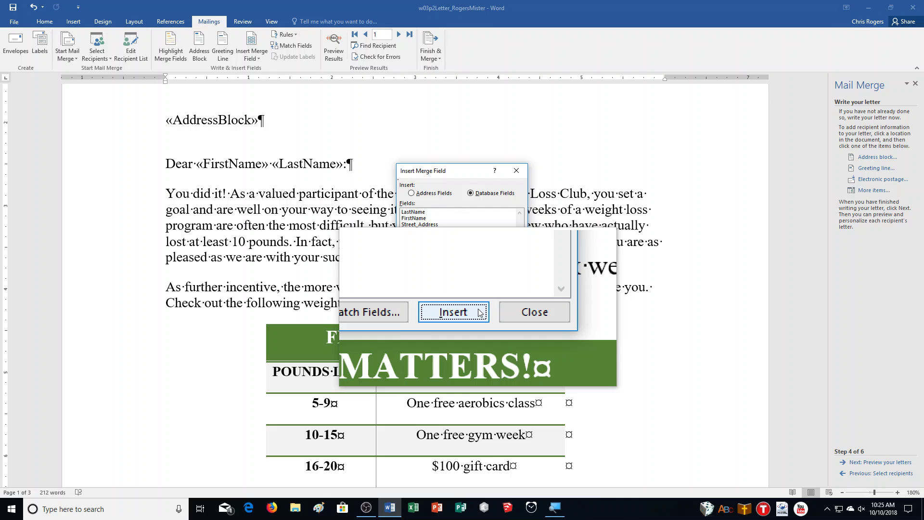
click(480, 313)
click(534, 312)
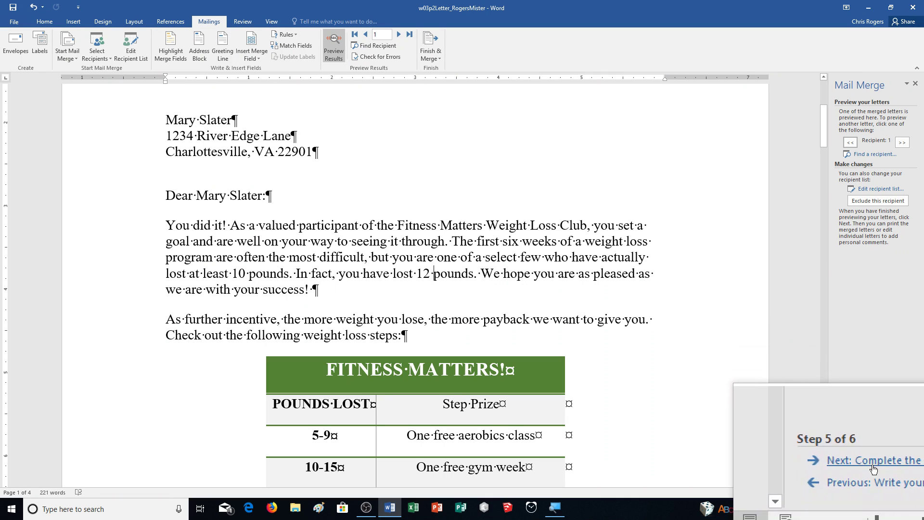
Step: Advance from the letter preview to the Complete the merge step
click(874, 468)
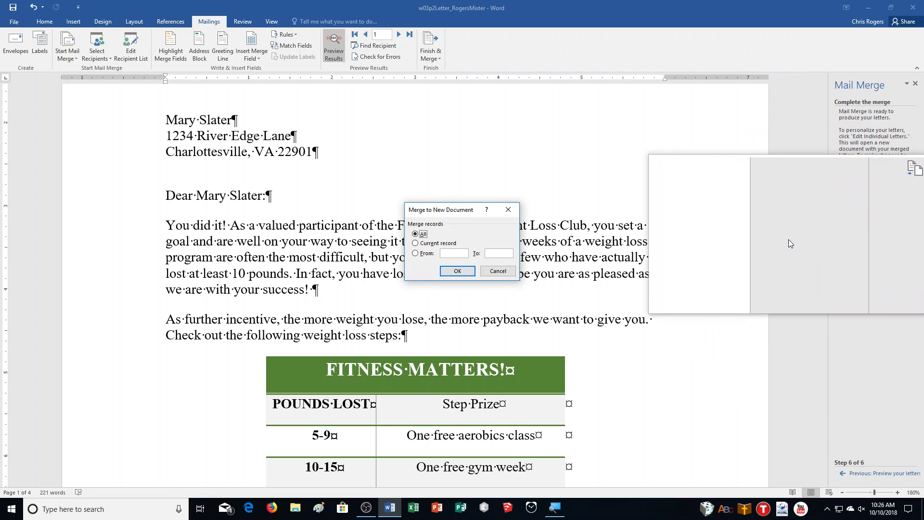
Step: Merge all records into a new 20-page Letters1 document and scroll through the merged letters
click(458, 273)
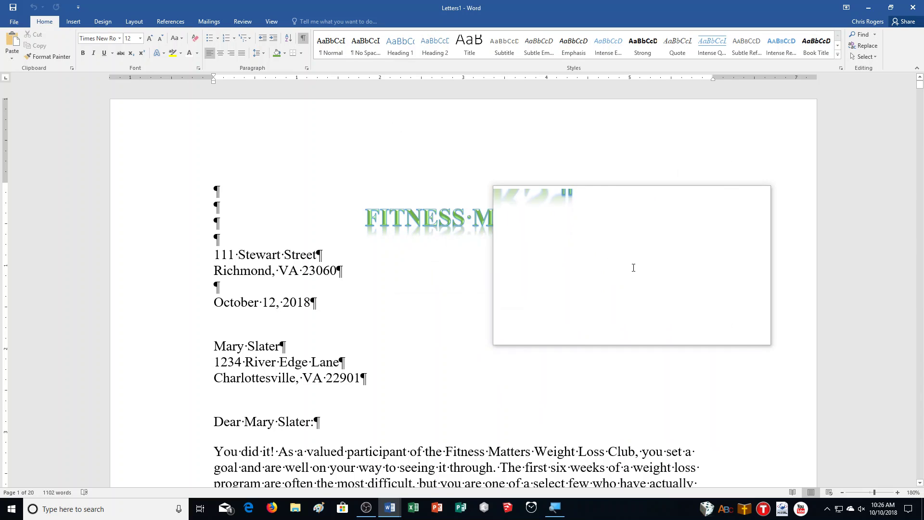
scroll(633, 268, down, 15)
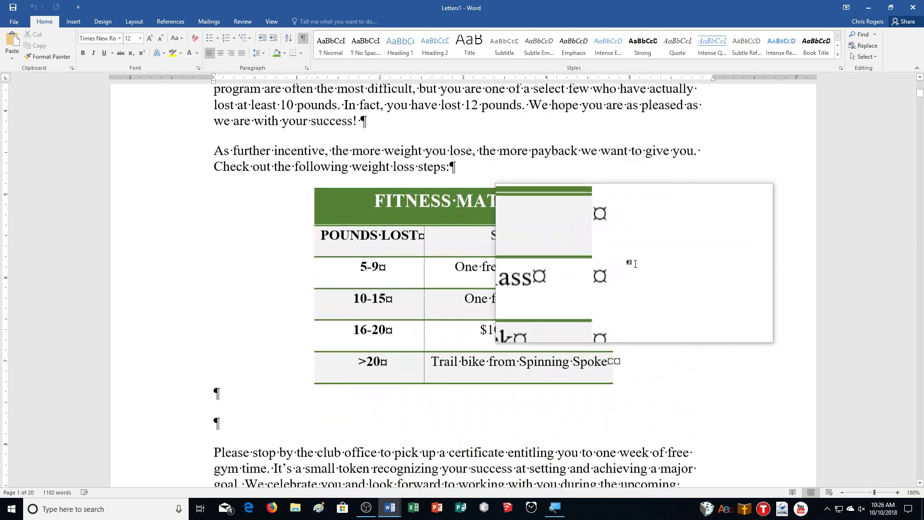
scroll(636, 256, down, 7)
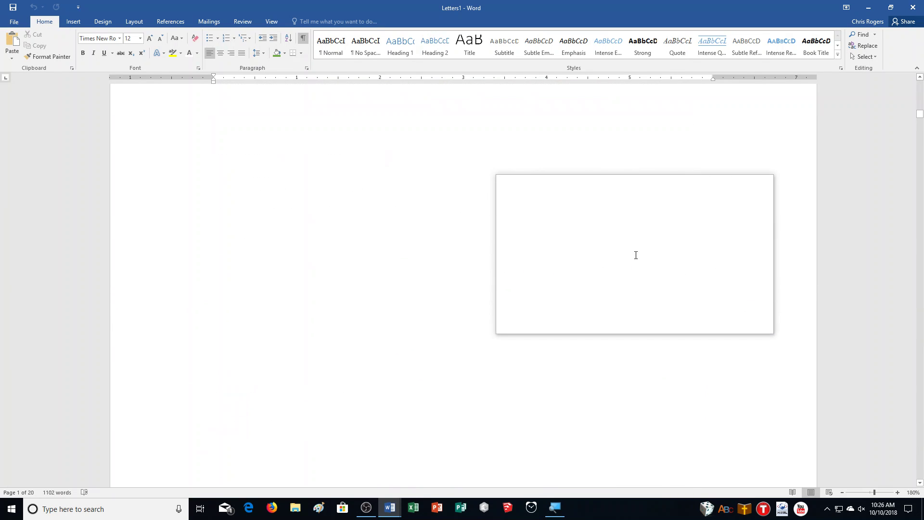
scroll(635, 256, down, 5)
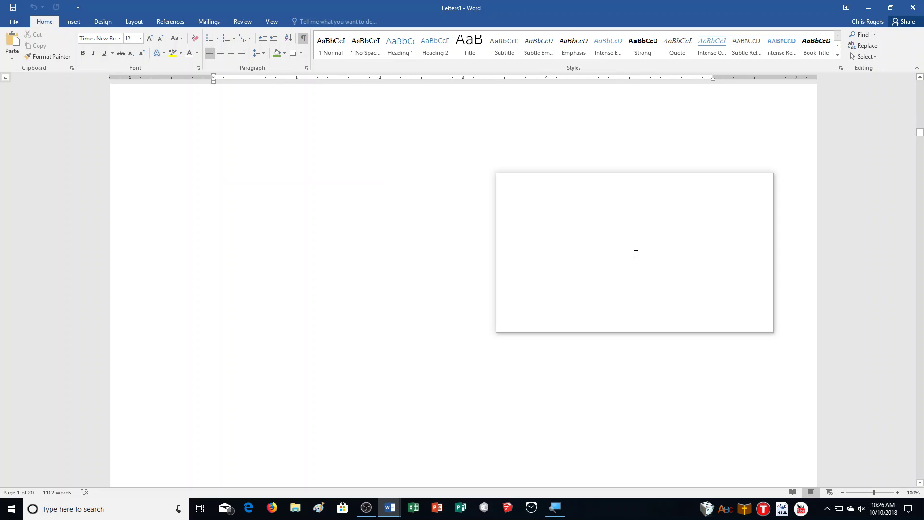
scroll(636, 254, down, 12)
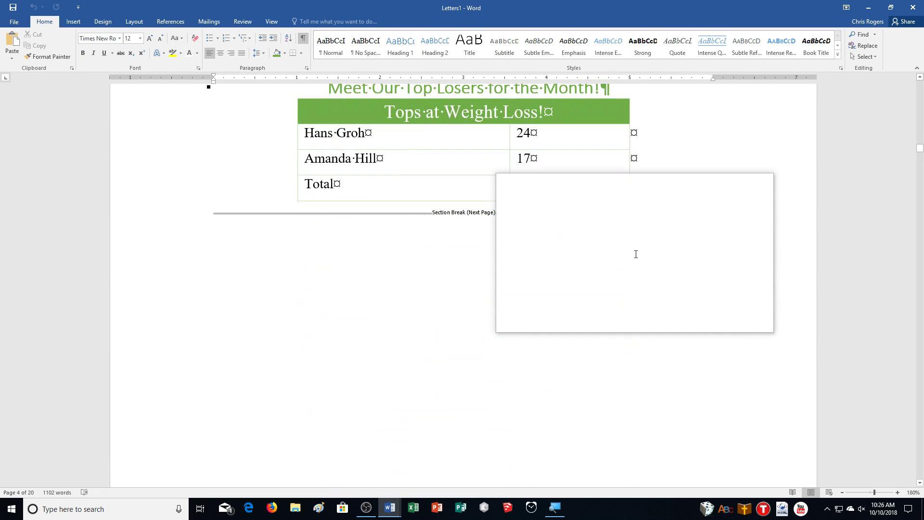
scroll(619, 236, down, 3)
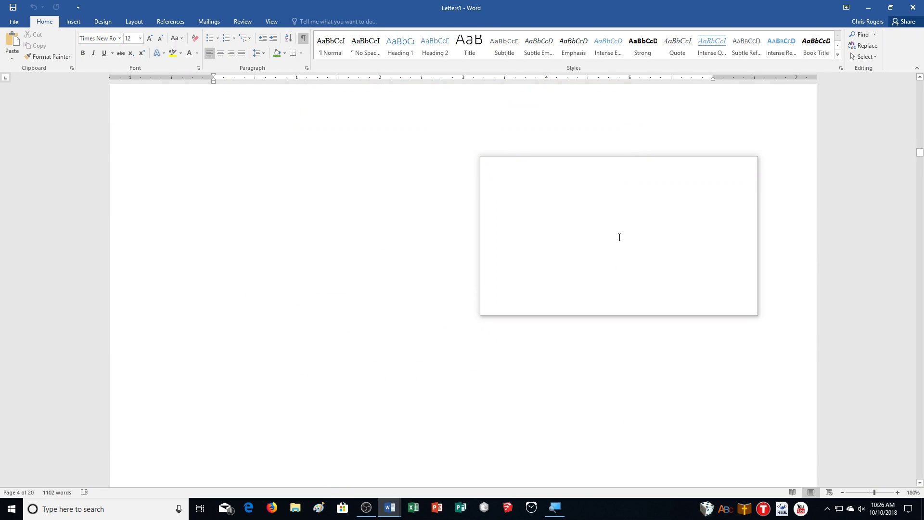
scroll(619, 237, up, 9)
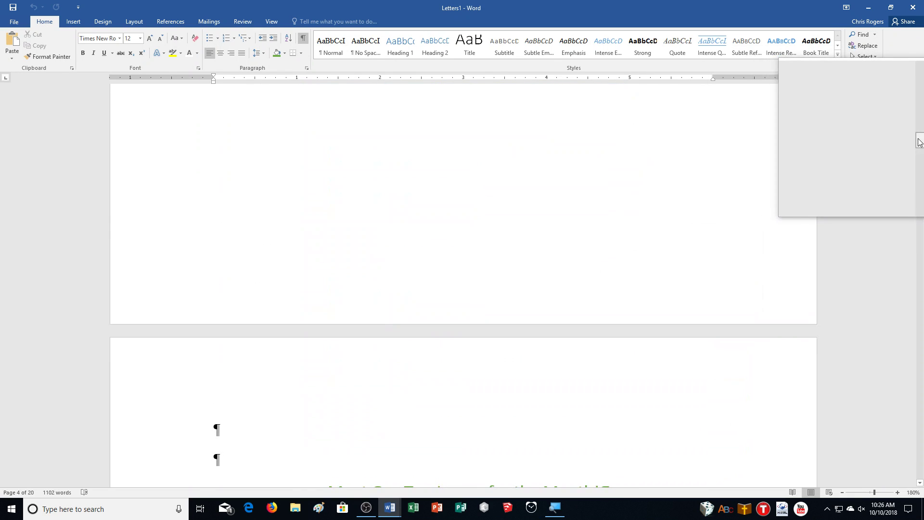
drag(917, 140, 916, 96)
Step: Close Letters1 without saving, returning to the original mail-merge letter
click(913, 7)
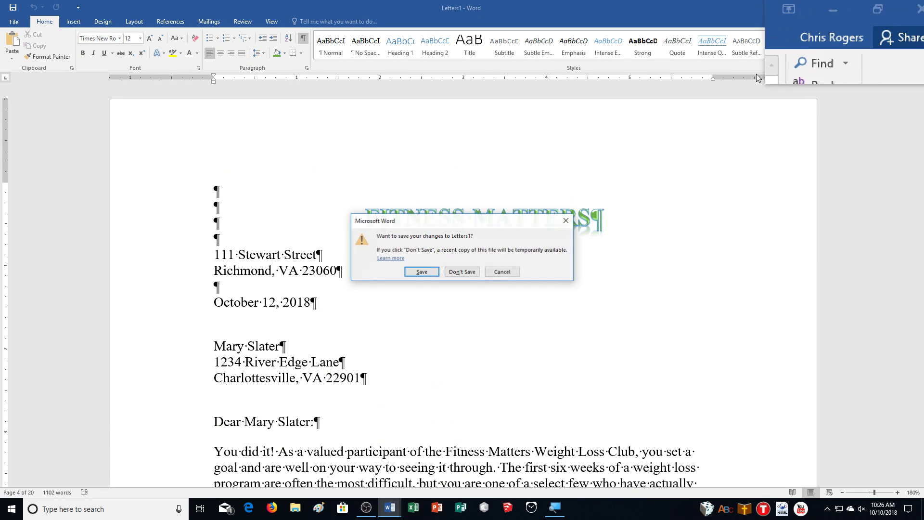
key(n)
scroll(453, 383, down, 8)
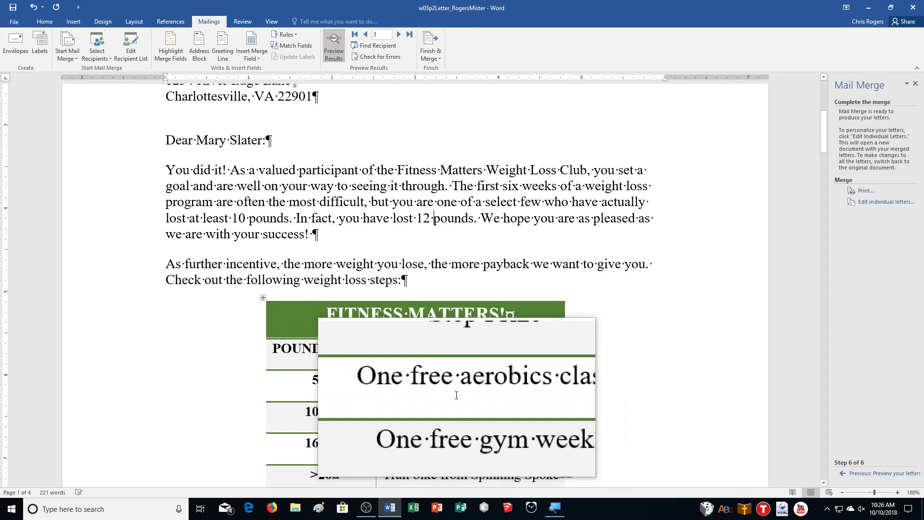
scroll(453, 383, down, 3)
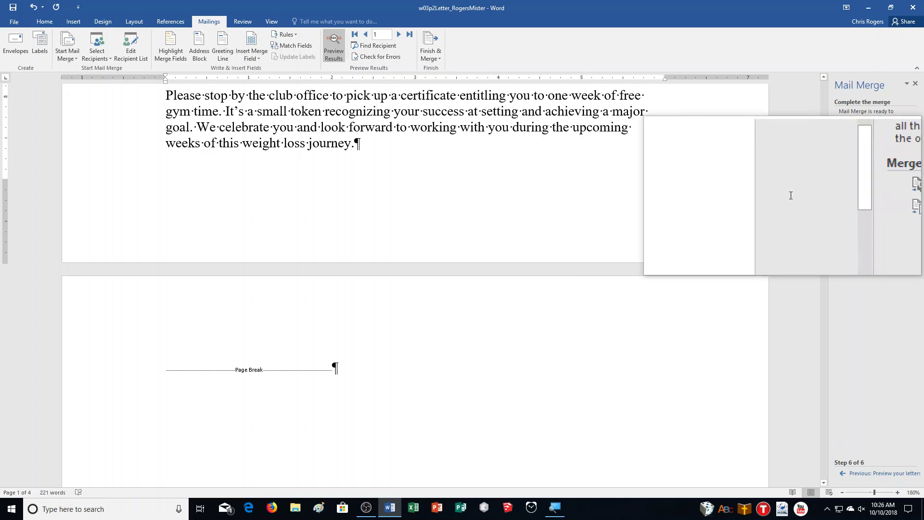
drag(822, 189, 770, 204)
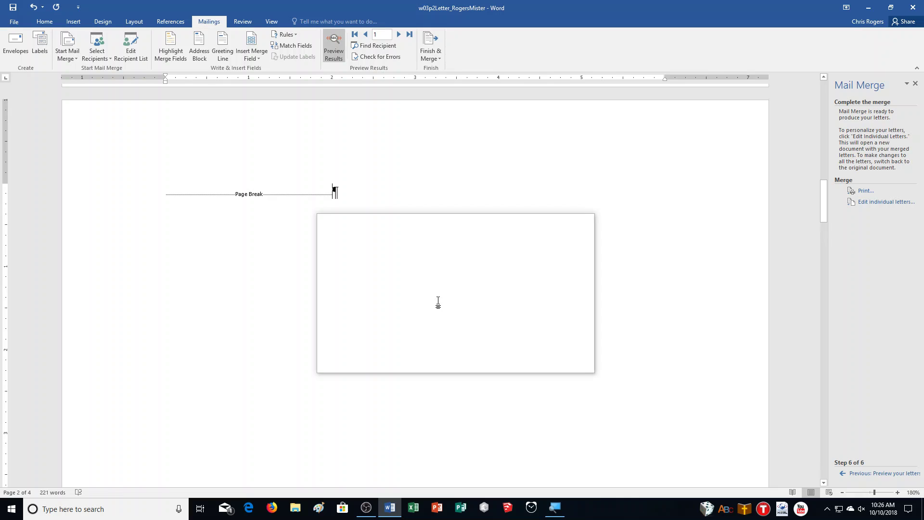
Step: Scroll up and down through the original letter document to review it
scroll(456, 325, down, 1)
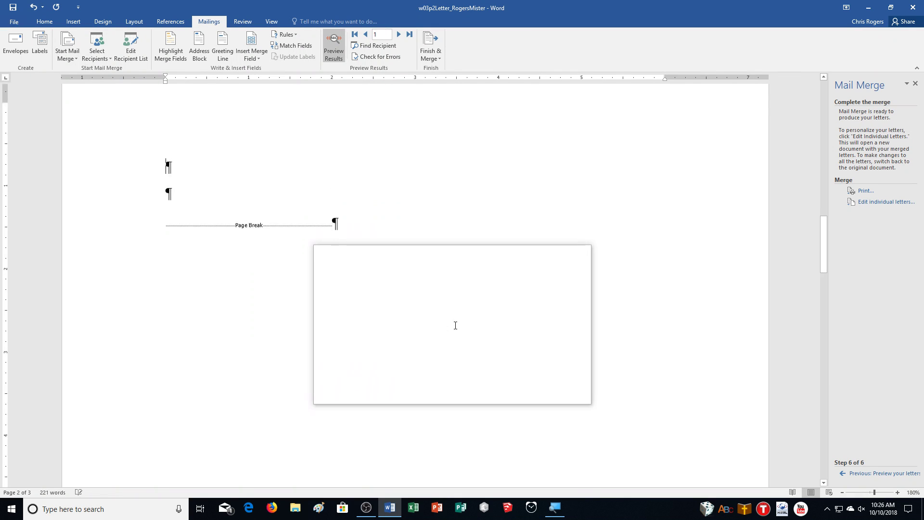
scroll(456, 324, down, 6)
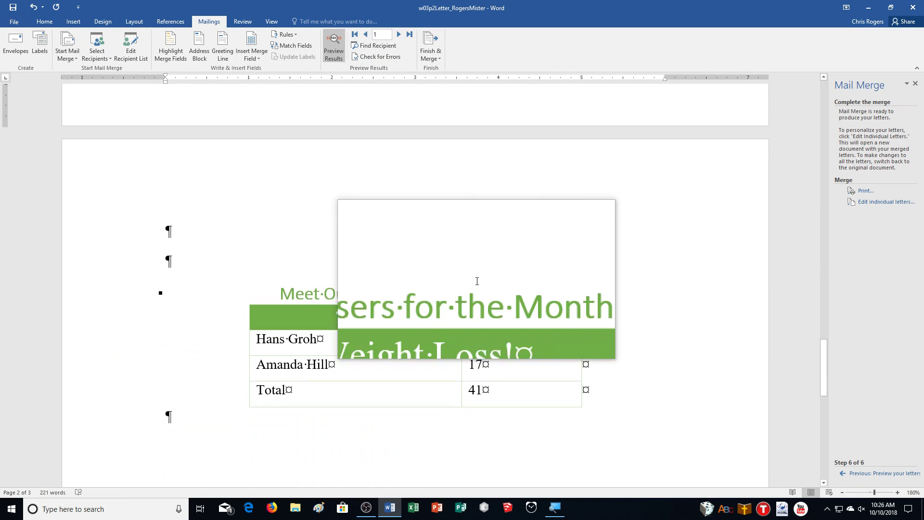
scroll(476, 281, up, 3)
scroll(476, 281, down, 8)
scroll(474, 281, up, 8)
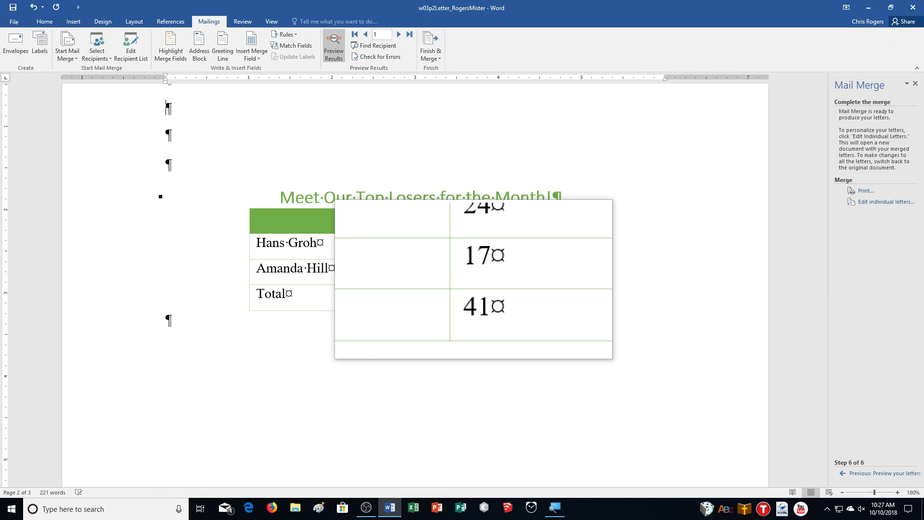
scroll(560, 253, up, 5)
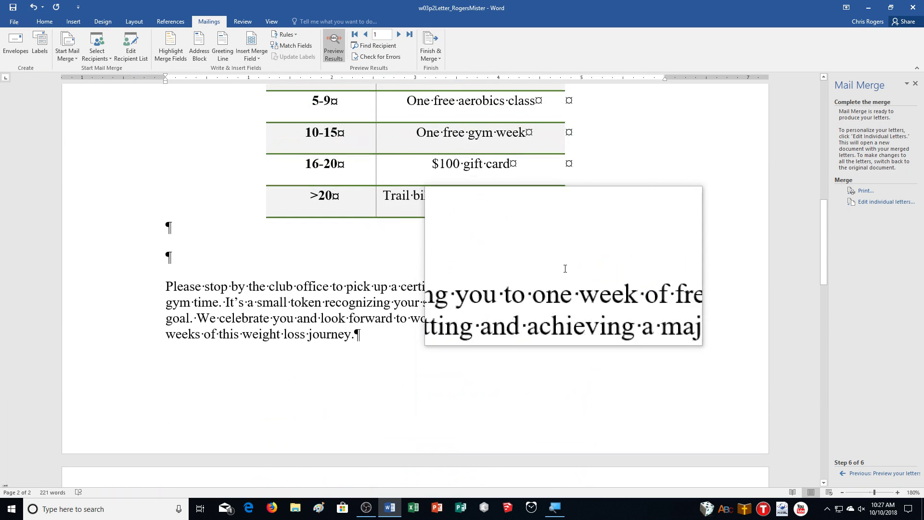
scroll(563, 262, down, 7)
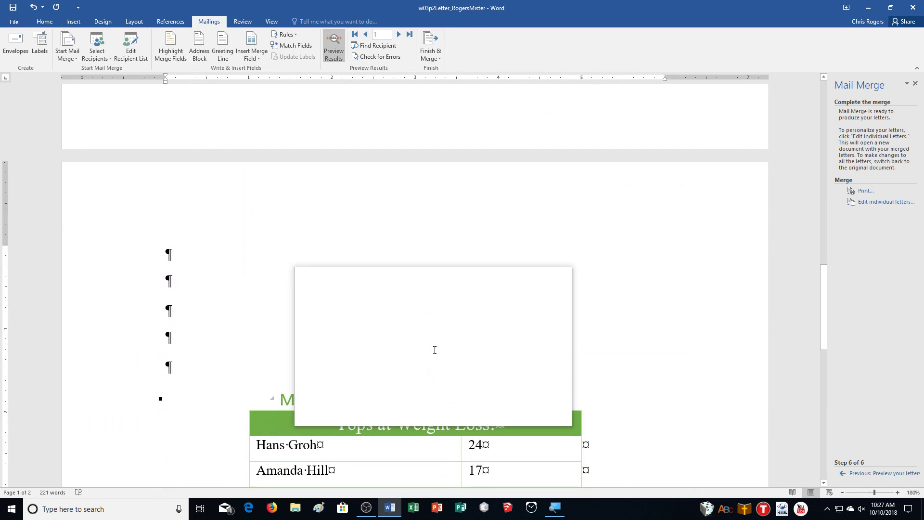
scroll(433, 346, down, 3)
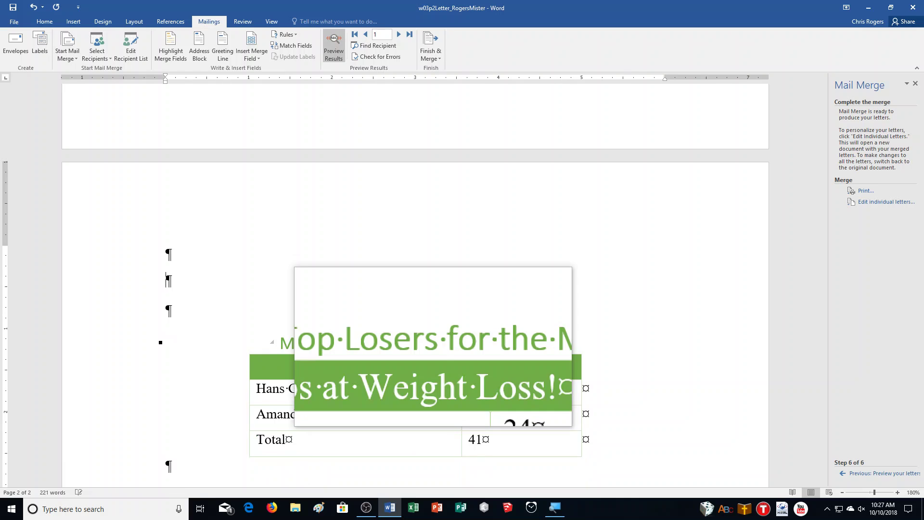
scroll(433, 346, up, 3)
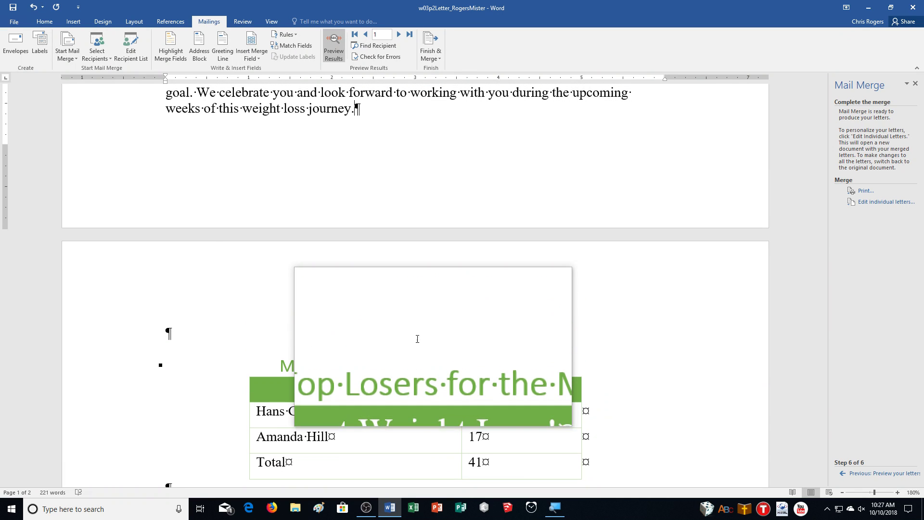
scroll(698, 323, down, 2)
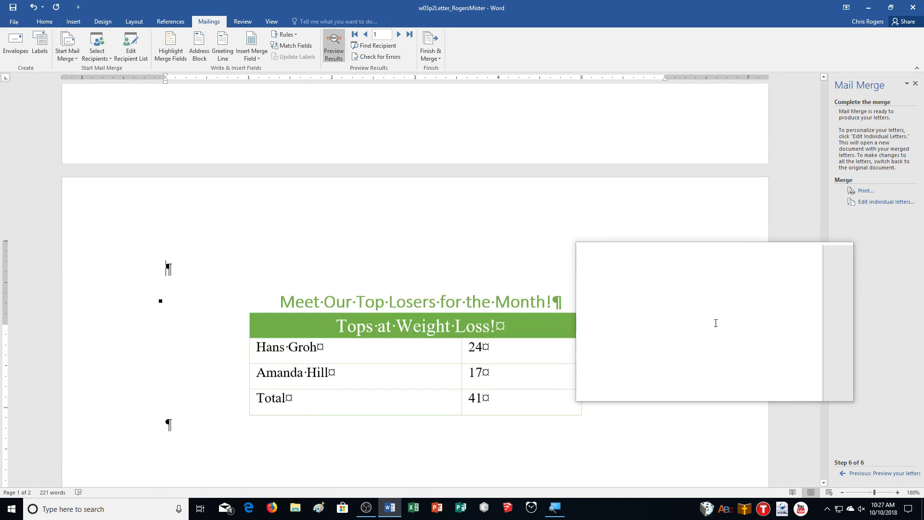
scroll(716, 323, up, 20)
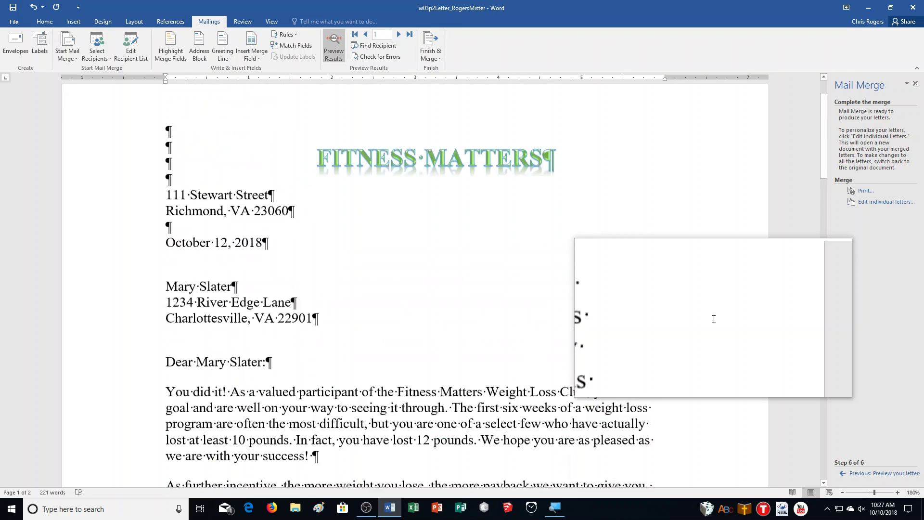
scroll(714, 319, up, 3)
scroll(712, 318, down, 20)
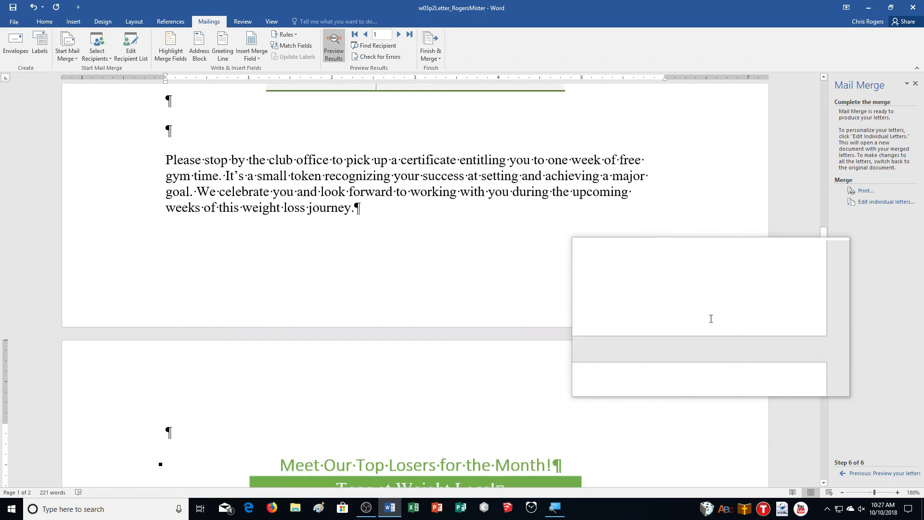
scroll(711, 319, down, 15)
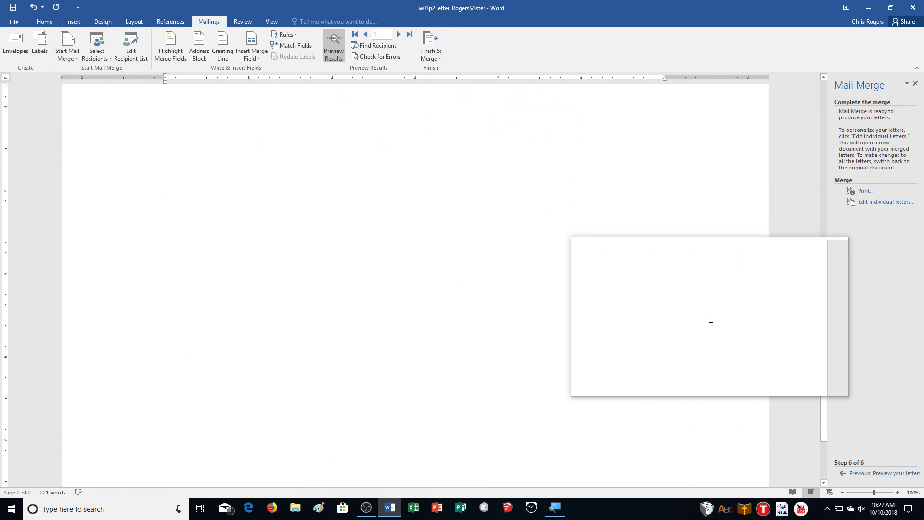
scroll(711, 318, up, 10)
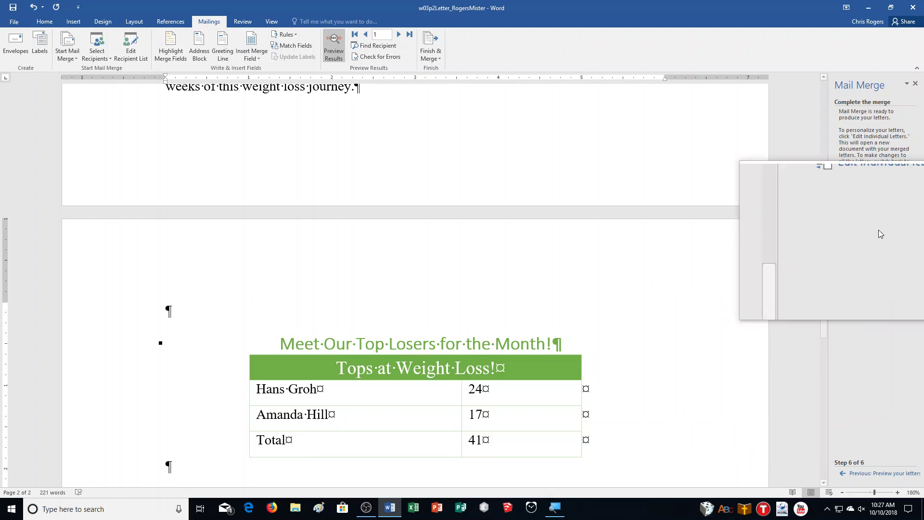
Step: Edit individual letters with All records, creating the 10-page Letters2 document, and review it
click(893, 202)
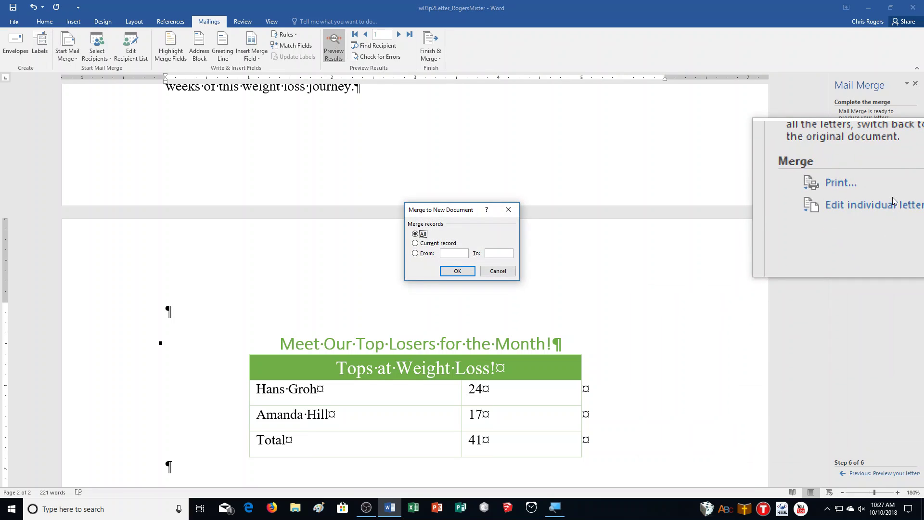
click(460, 271)
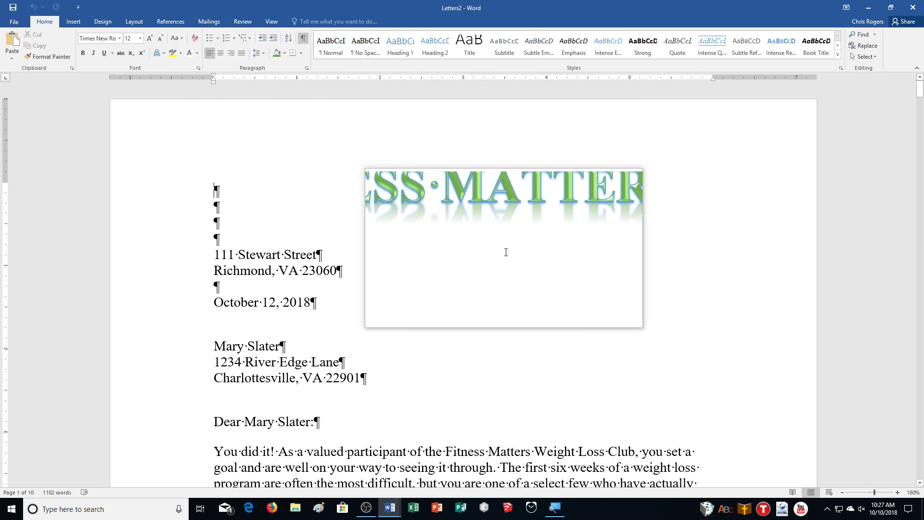
scroll(506, 250, down, 15)
scroll(506, 249, down, 5)
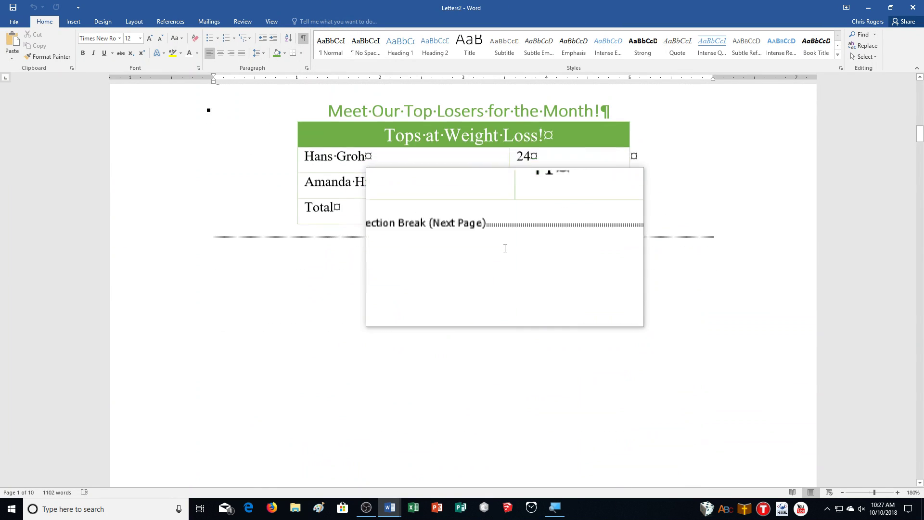
scroll(662, 345, down, 3)
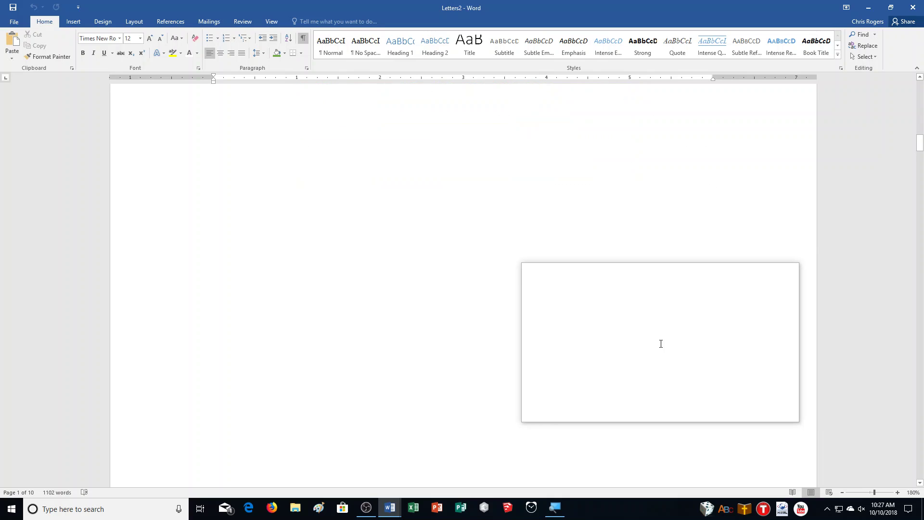
scroll(660, 342, up, 10)
scroll(659, 338, up, 15)
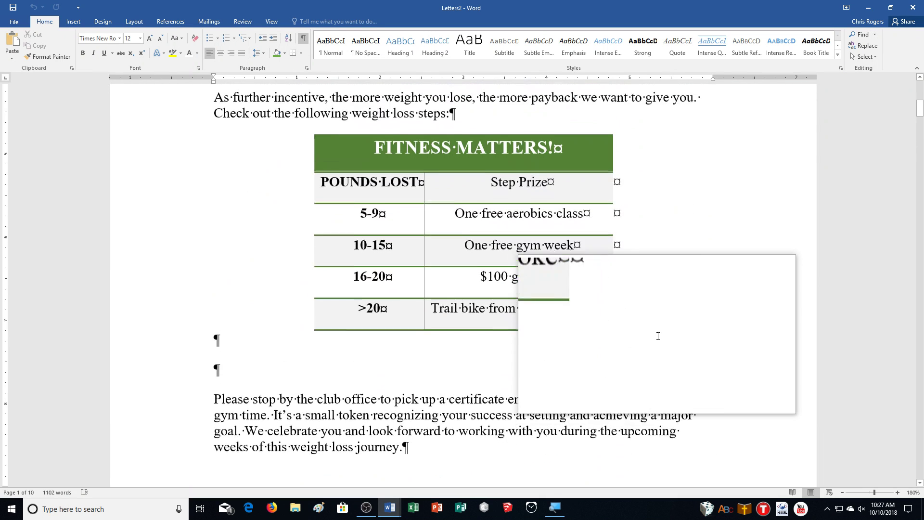
Step: Save the merged letters in Documents > CA Demonstration as w03p2LetterMerge plus the student's name
click(14, 22)
click(19, 119)
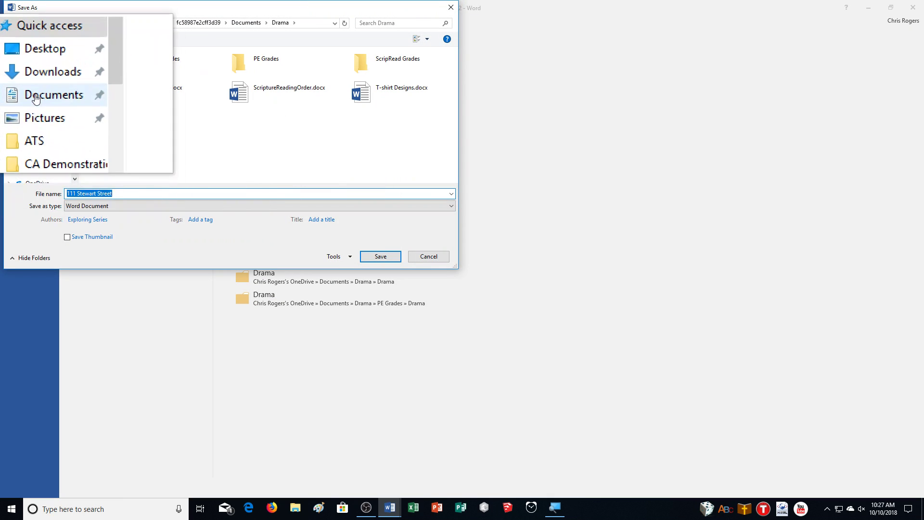
click(36, 84)
double_click(139, 88)
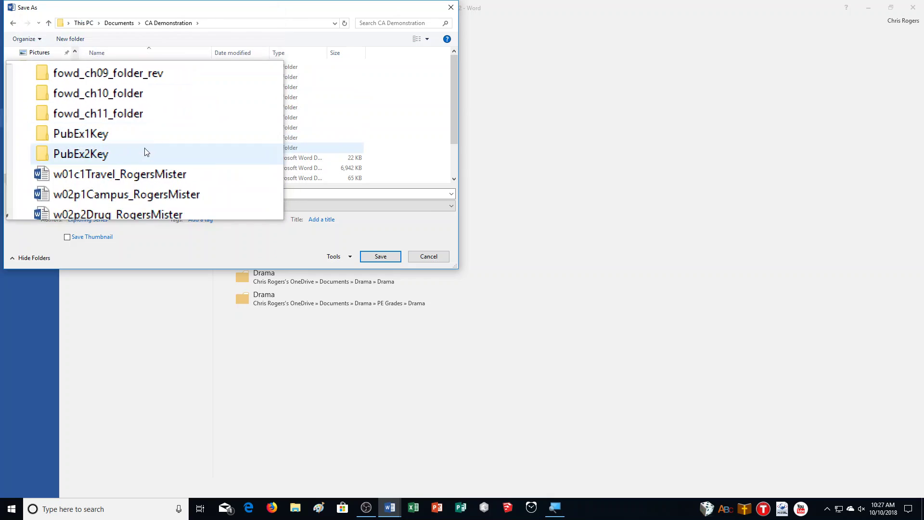
click(116, 193)
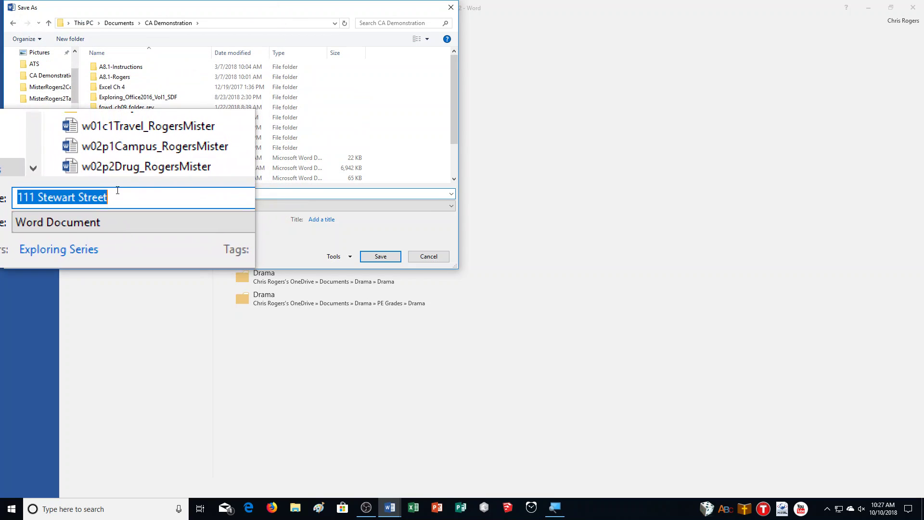
text(w)
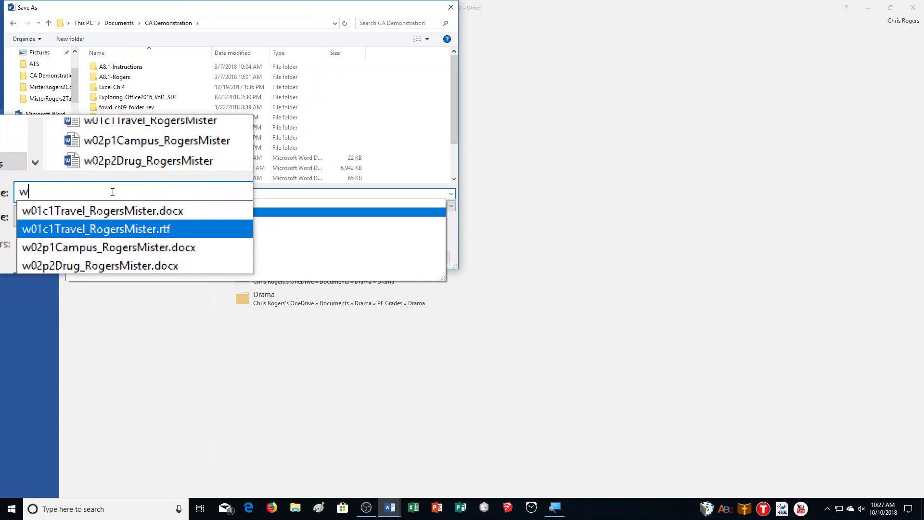
text(03)
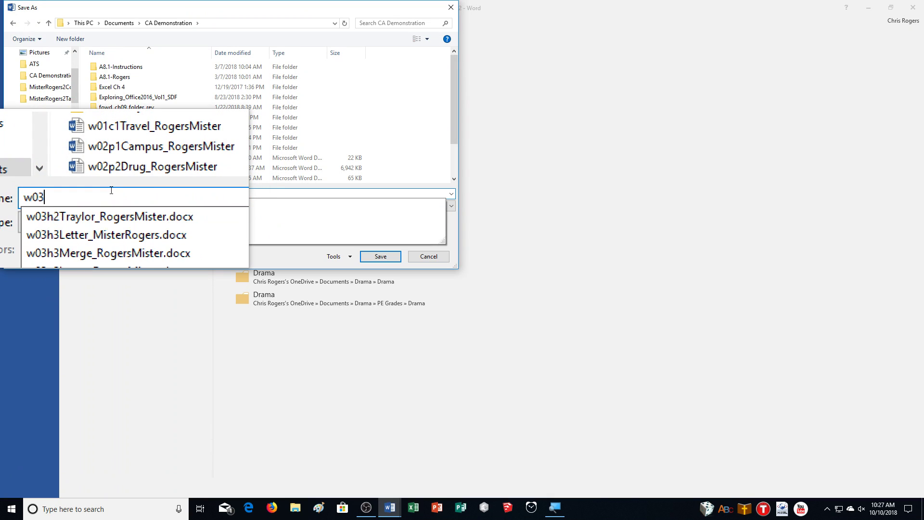
text(p2Letter)
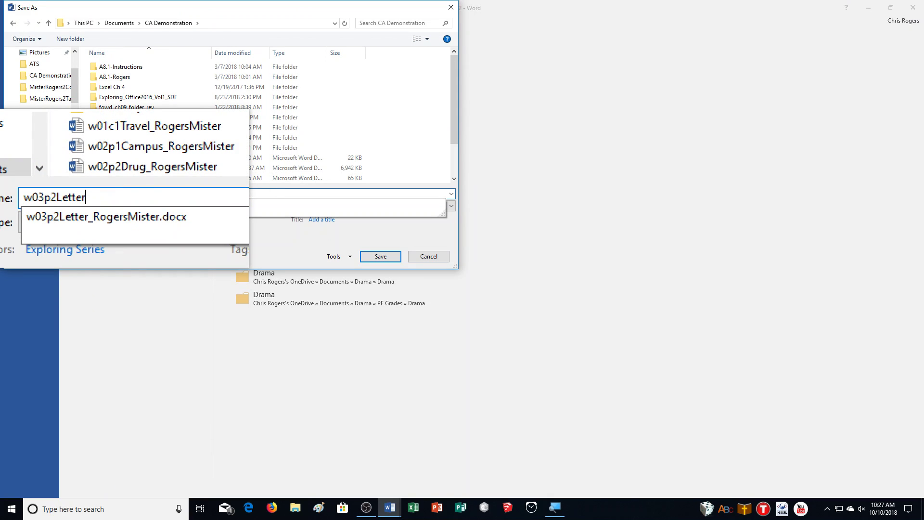
text(Merge_RogersMister)
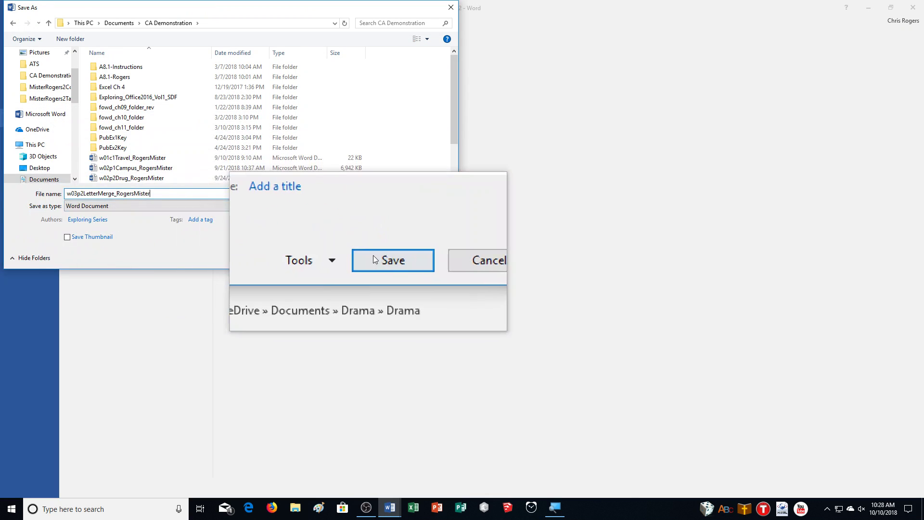
click(379, 256)
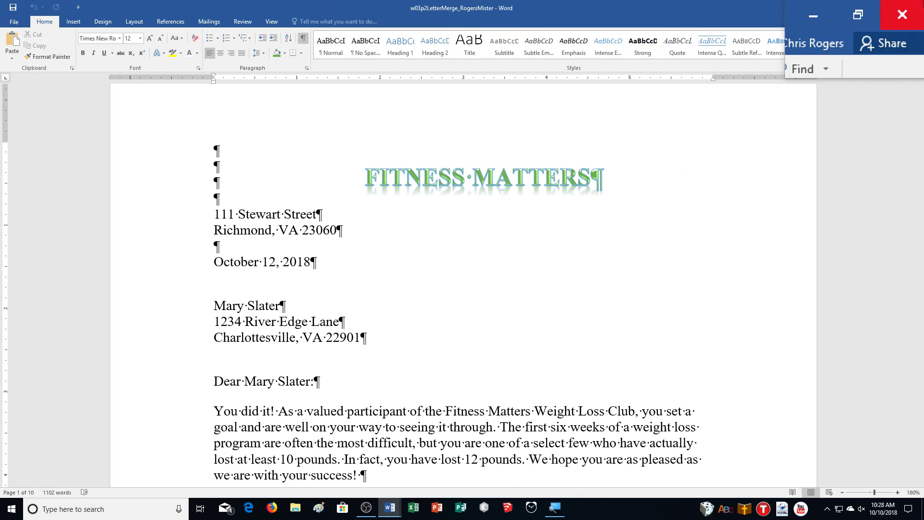
Step: Switch back to the original mail-merge letter document with Alt+Tab
key(alt+Tab)
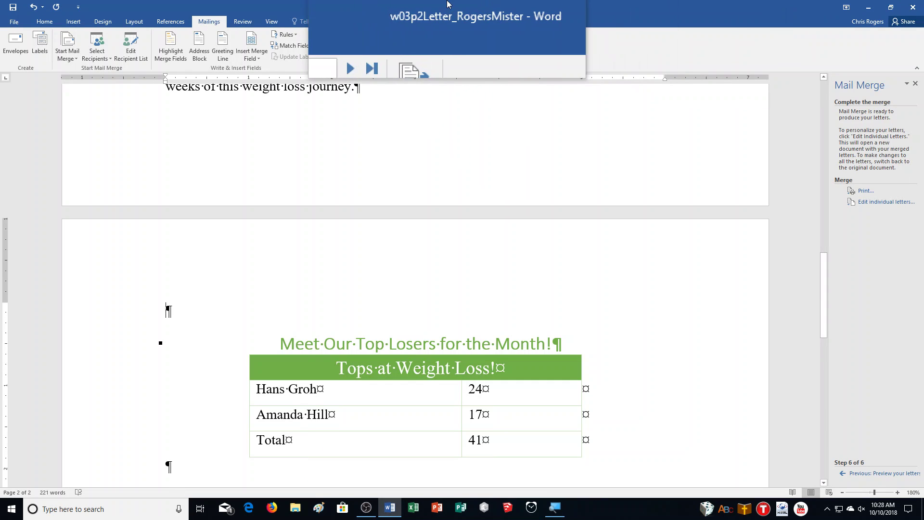